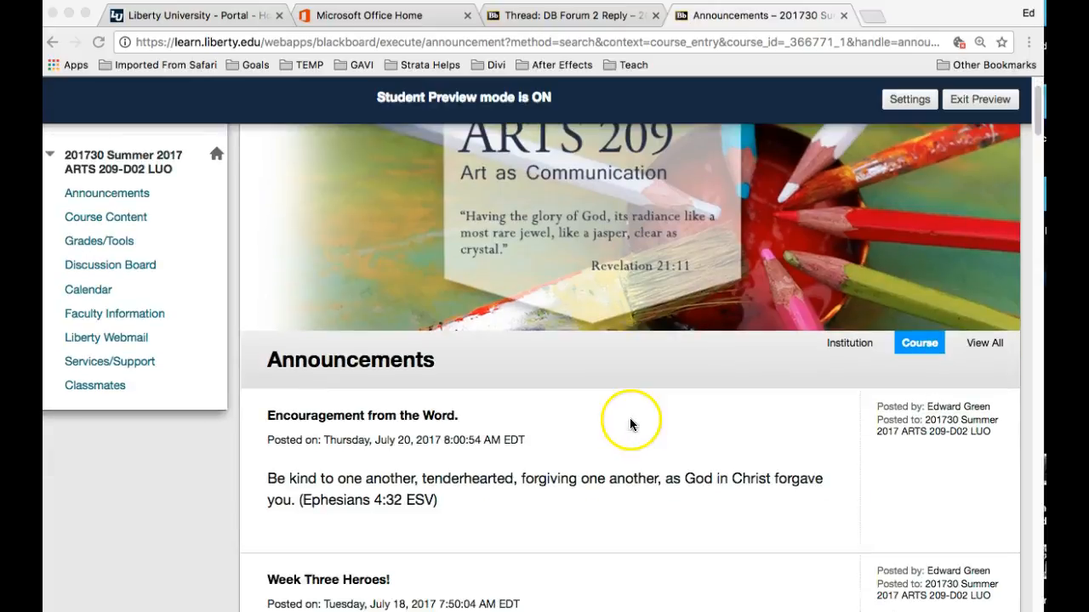
# - Open Forum 3 (Module 5) in the course's discussion board
pyautogui.scroll(5, 631, 415)
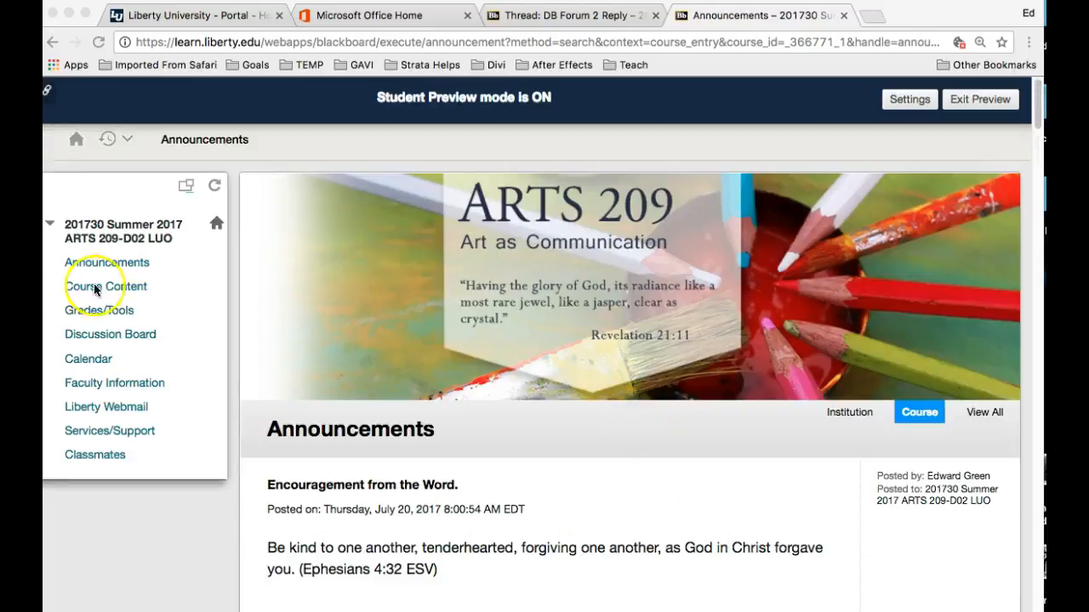
pyautogui.click(102, 336)
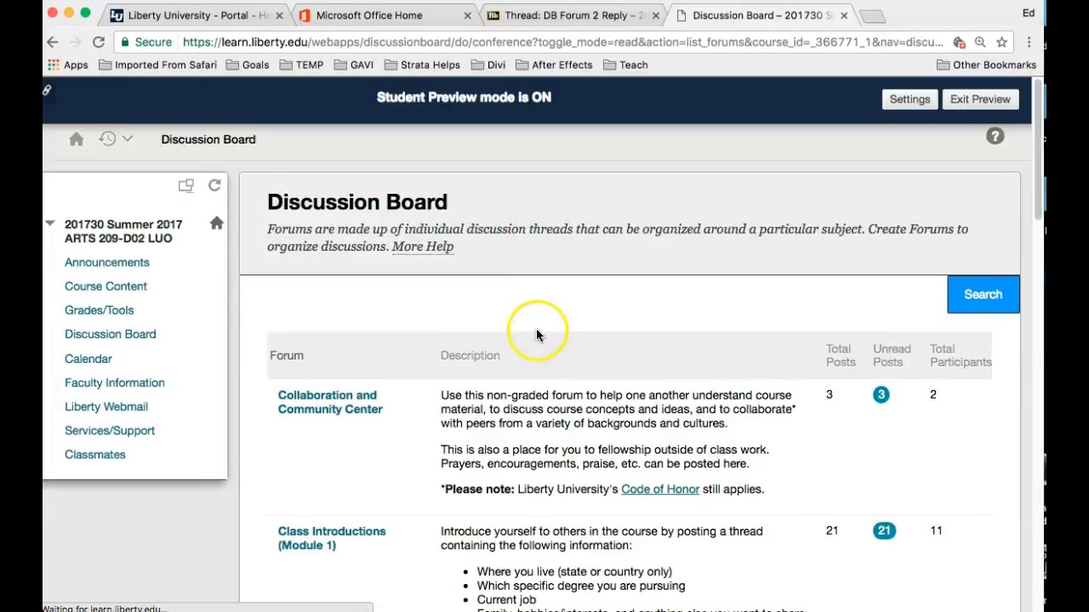
pyautogui.scroll(-15, 540, 333)
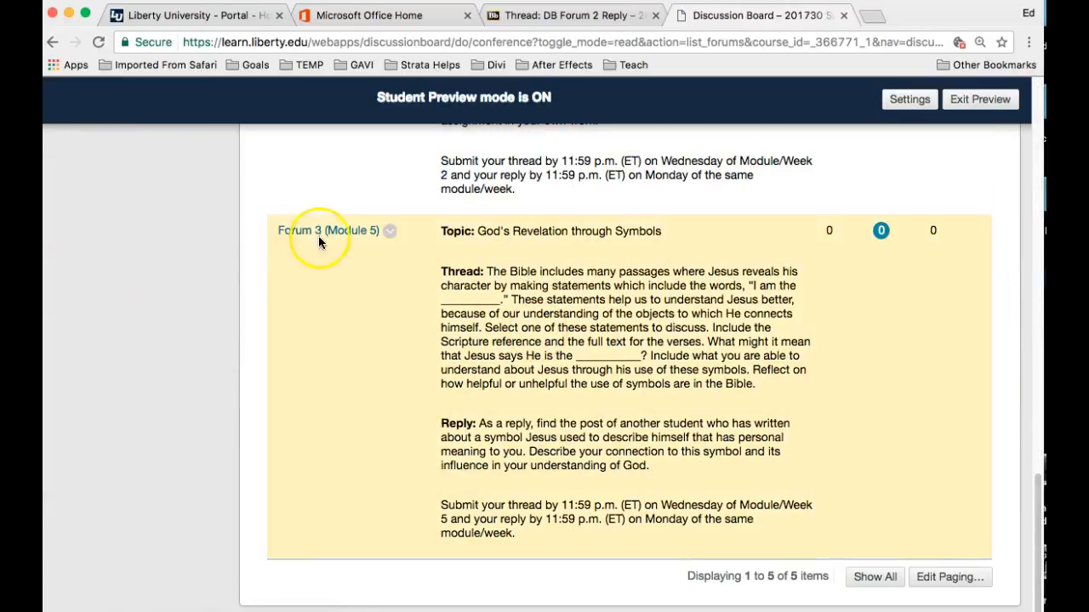
pyautogui.click(327, 230)
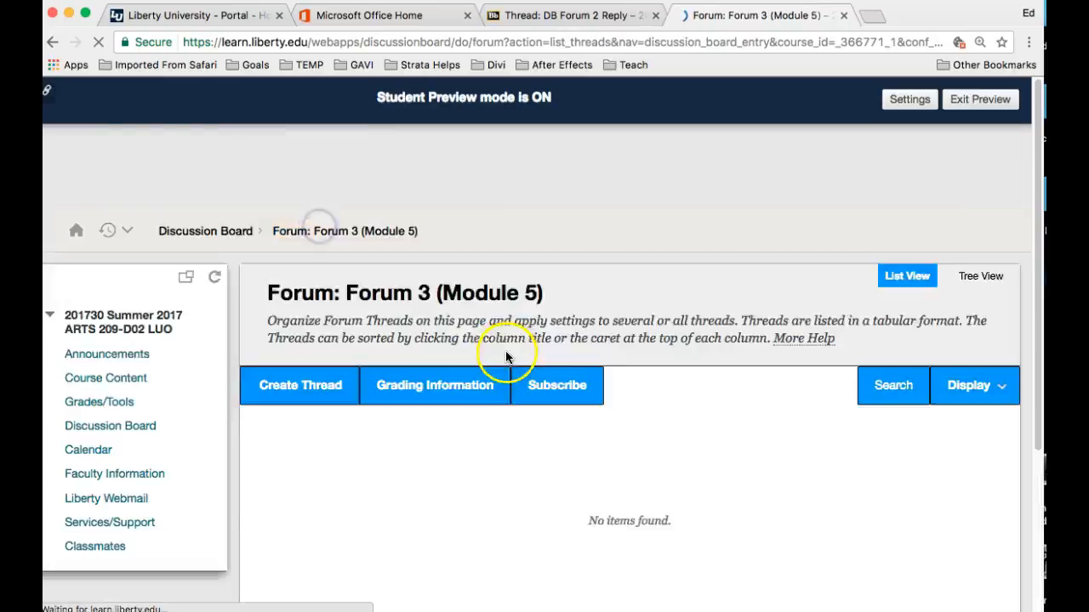
# - Start a new thread with the subject "This is a test." and the message "Type all of your cool content."
pyautogui.click(328, 294)
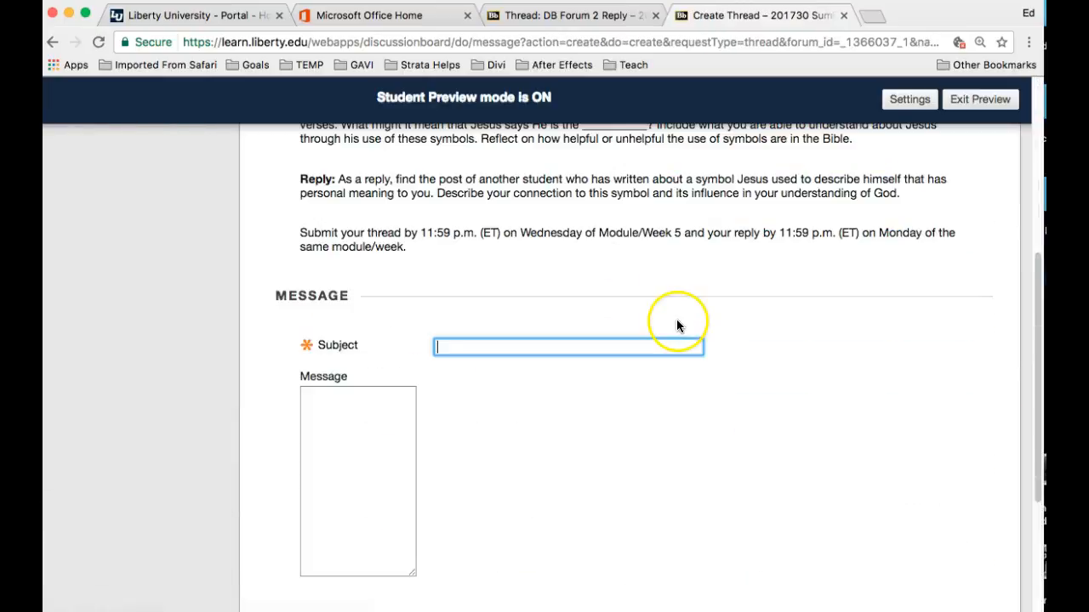
pyautogui.write('This is a test.')
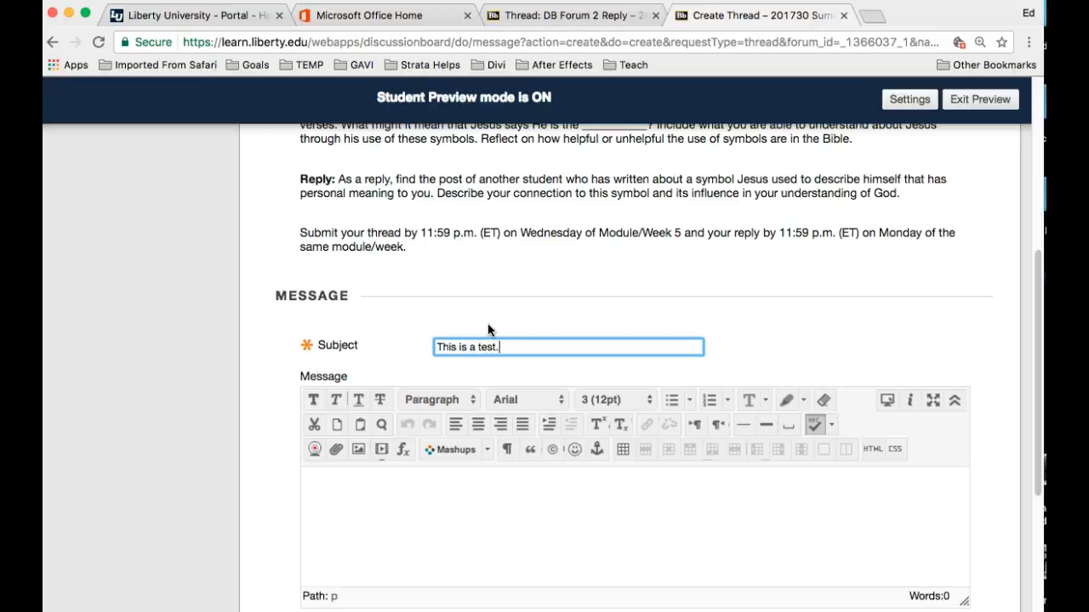
pyautogui.press('Tab')
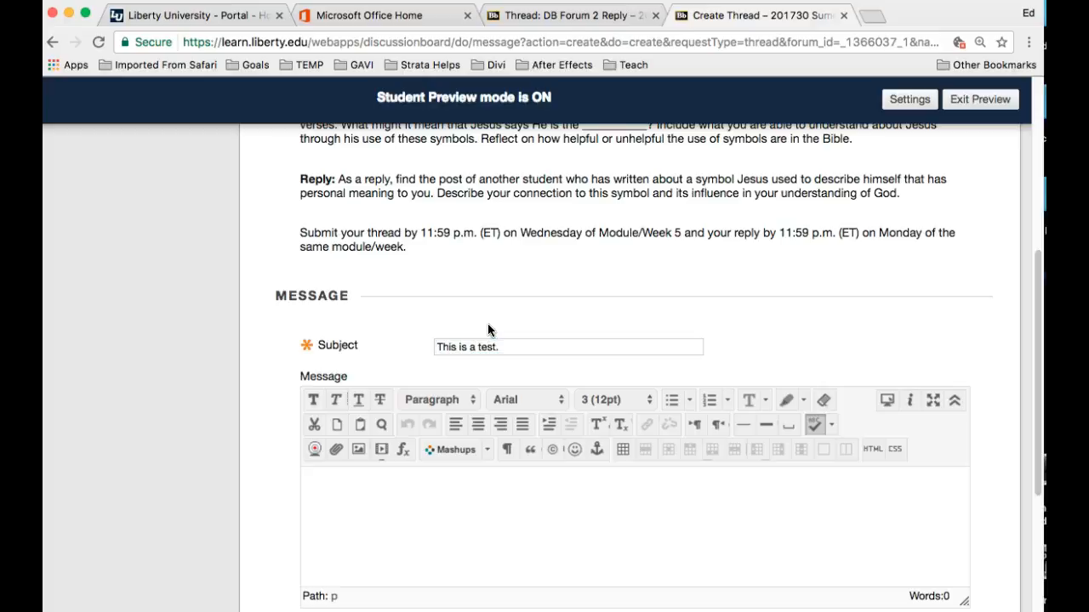
pyautogui.write('Type all of your cool ')
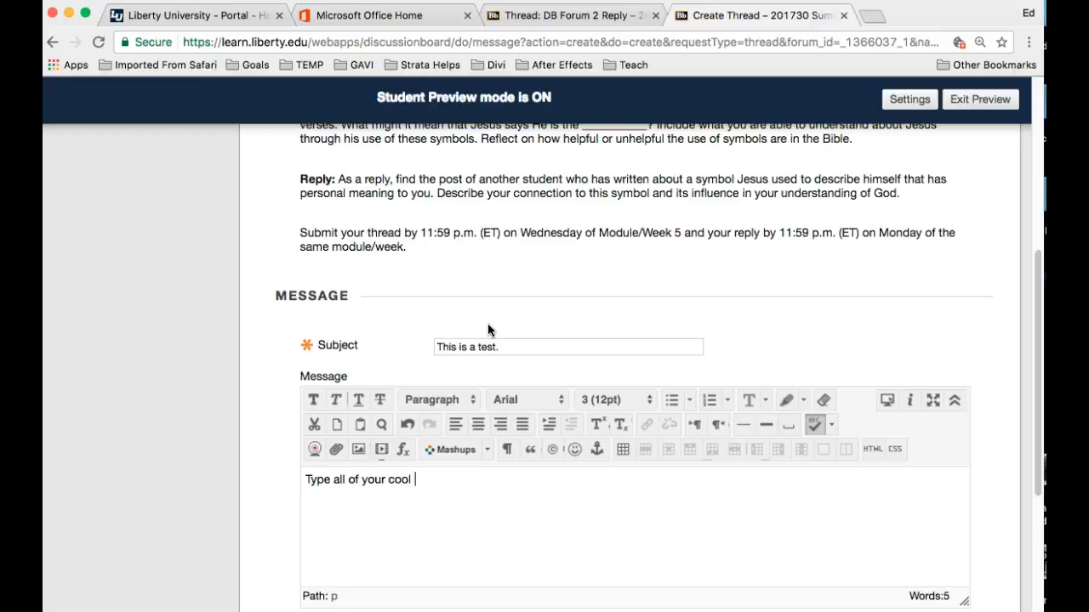
pyautogui.write('content.')
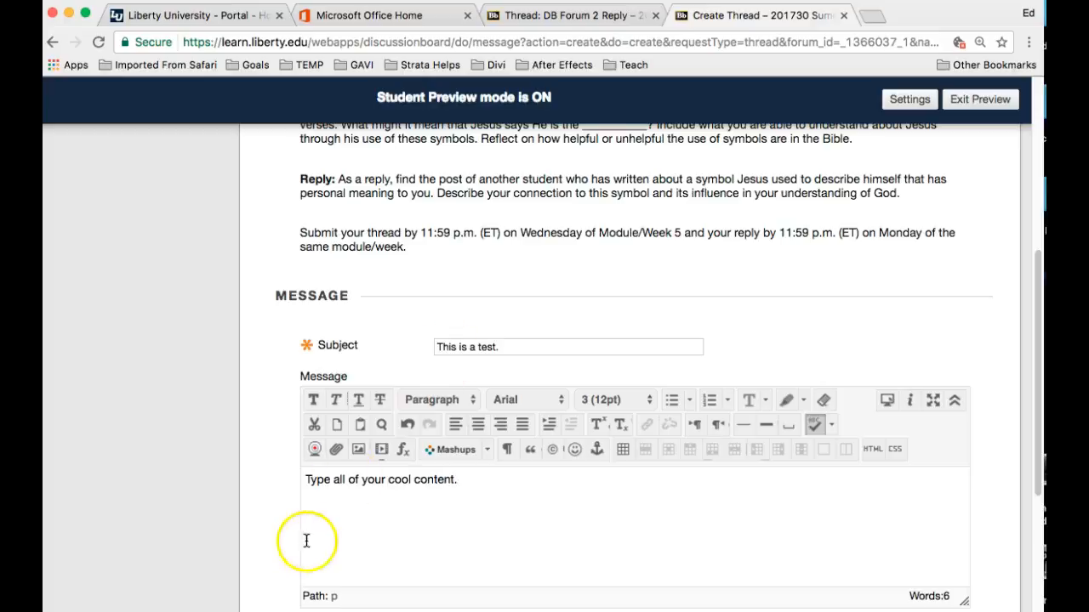
# - Insert CURLY.pdf from the computer's Desktop folder as a file link on a new line below the message text
pyautogui.scroll(-1, 467, 442)
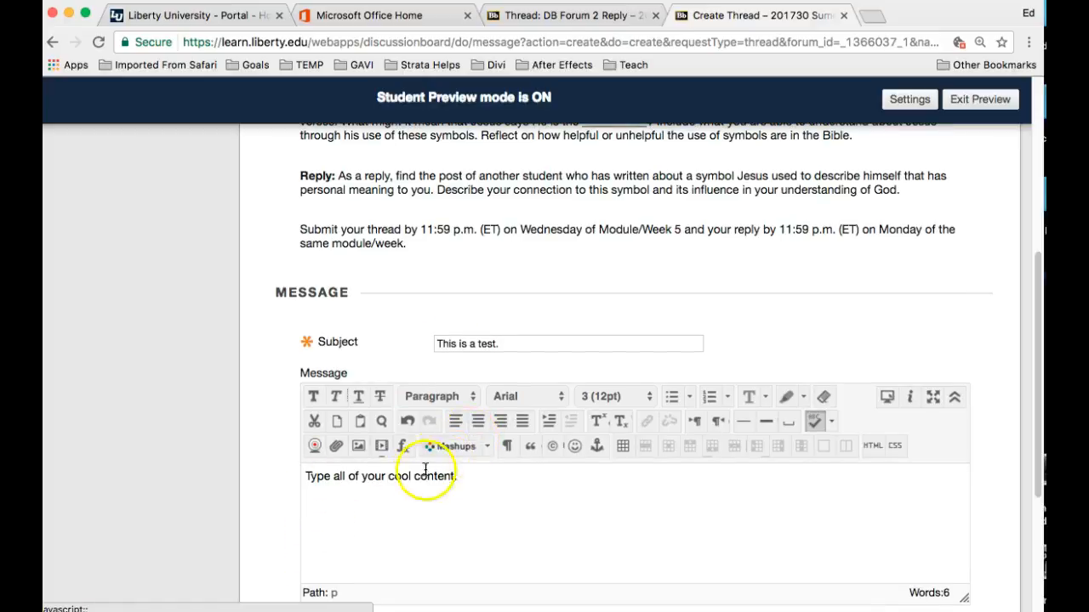
pyautogui.press('Return')
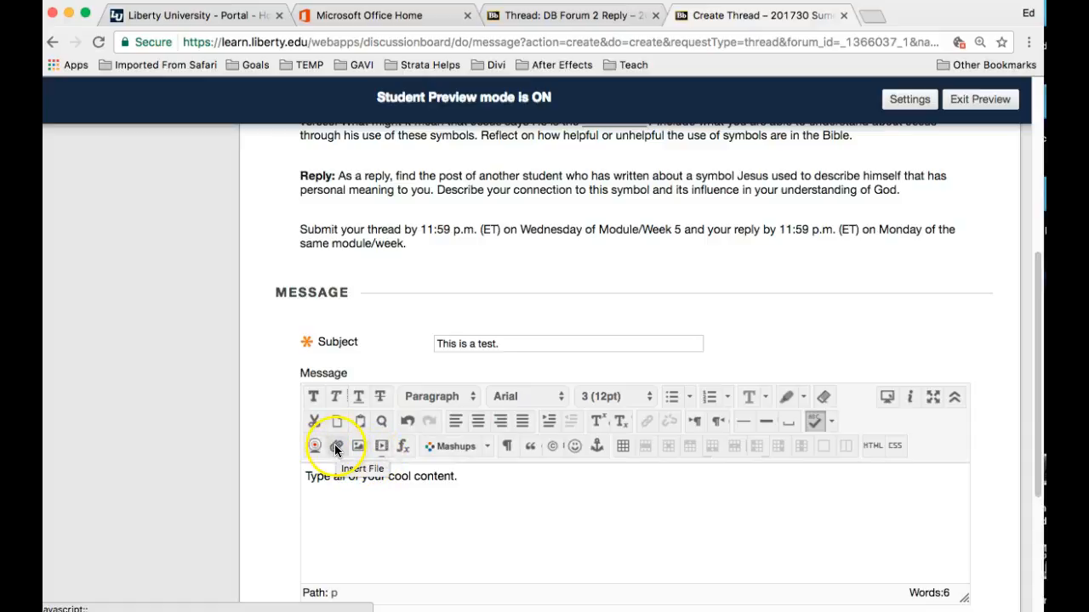
pyautogui.click(336, 448)
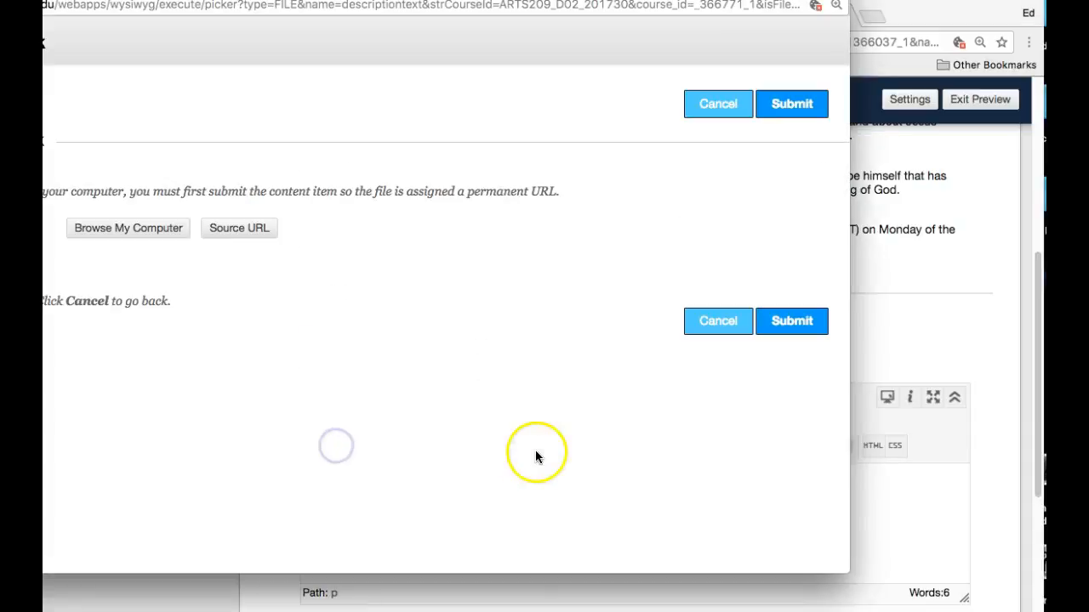
pyautogui.click(97, 10)
pyautogui.moveTo(43, 0); pyautogui.dragTo(247, 31)
pyautogui.click(365, 276)
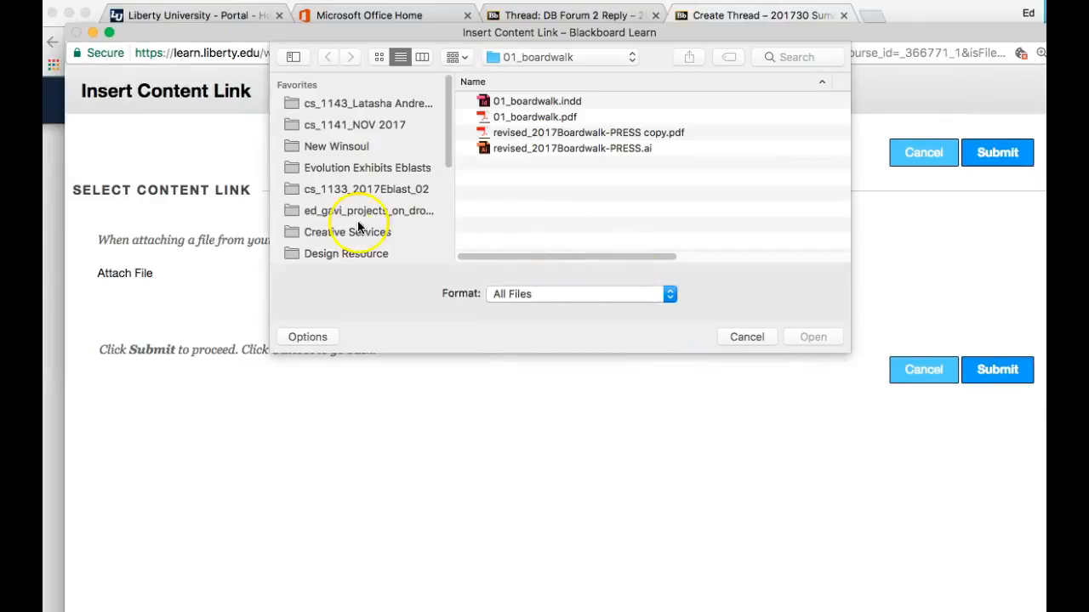
pyautogui.scroll(-5, 357, 223)
pyautogui.click(323, 128)
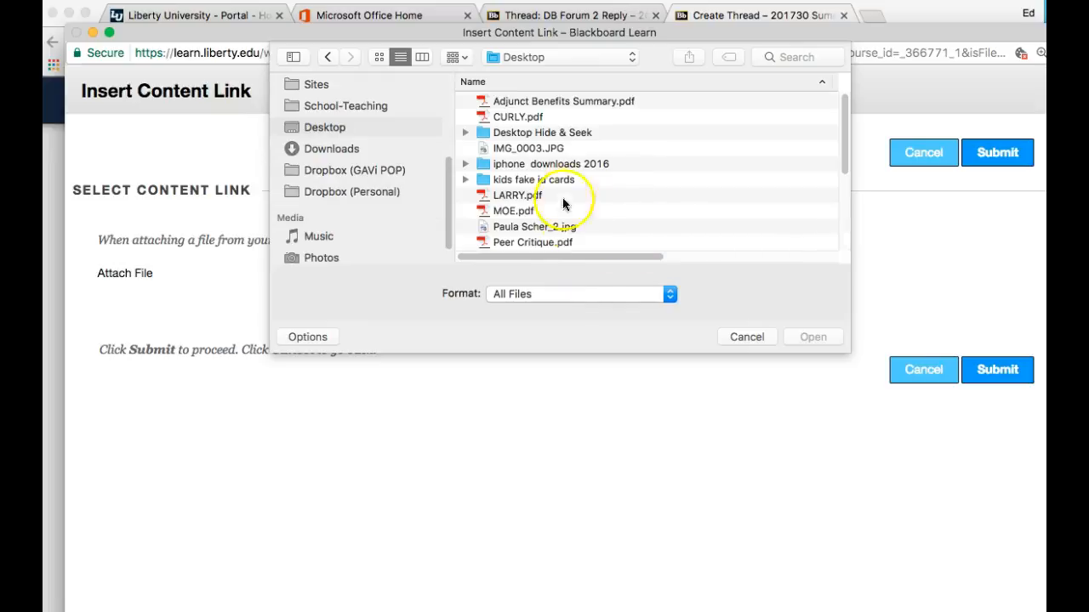
pyautogui.click(507, 117)
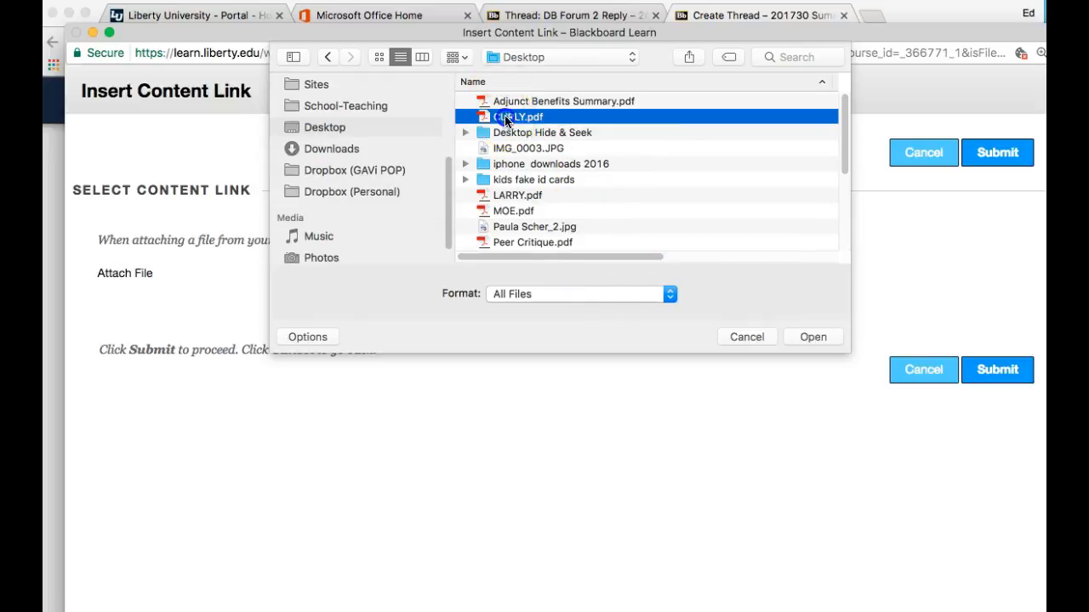
pyautogui.click(812, 336)
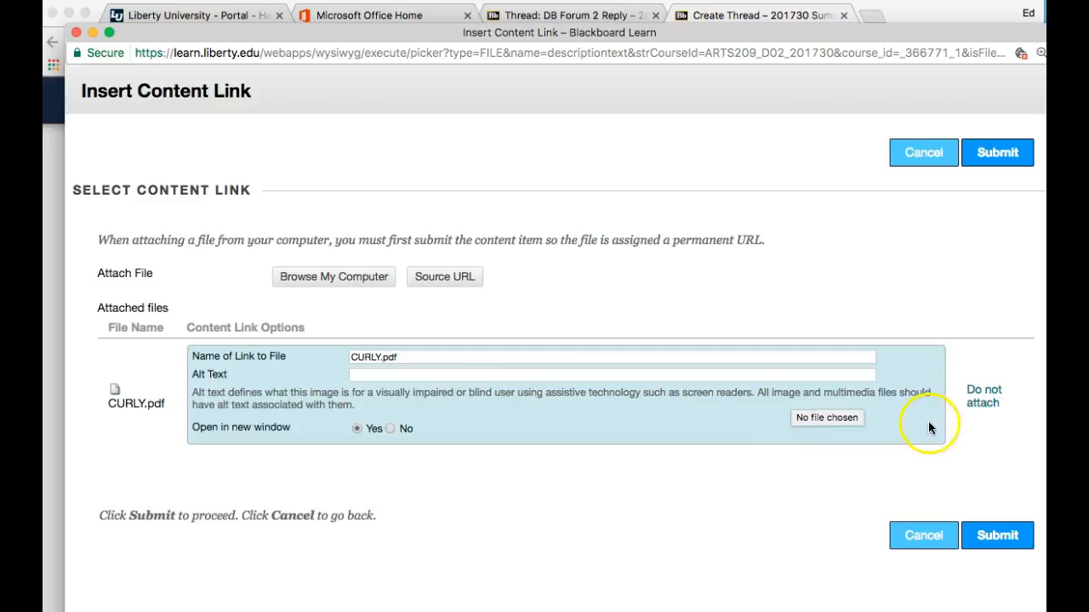
pyautogui.click(997, 535)
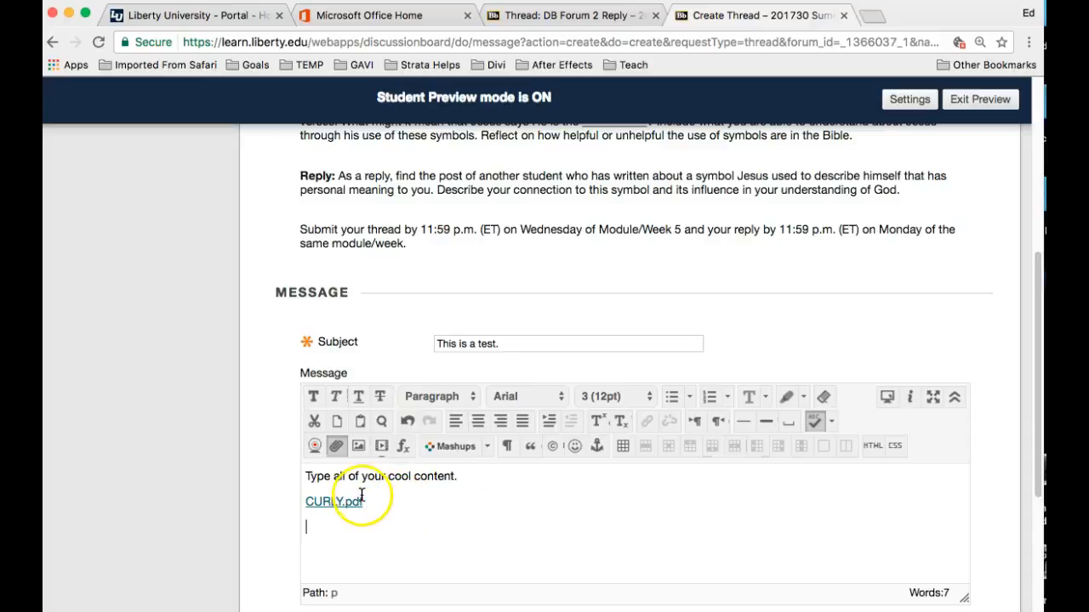
# - Insert LARRY.pdf from the Desktop folder as a second file link in the message, below CURLY.pdf
pyautogui.click(337, 448)
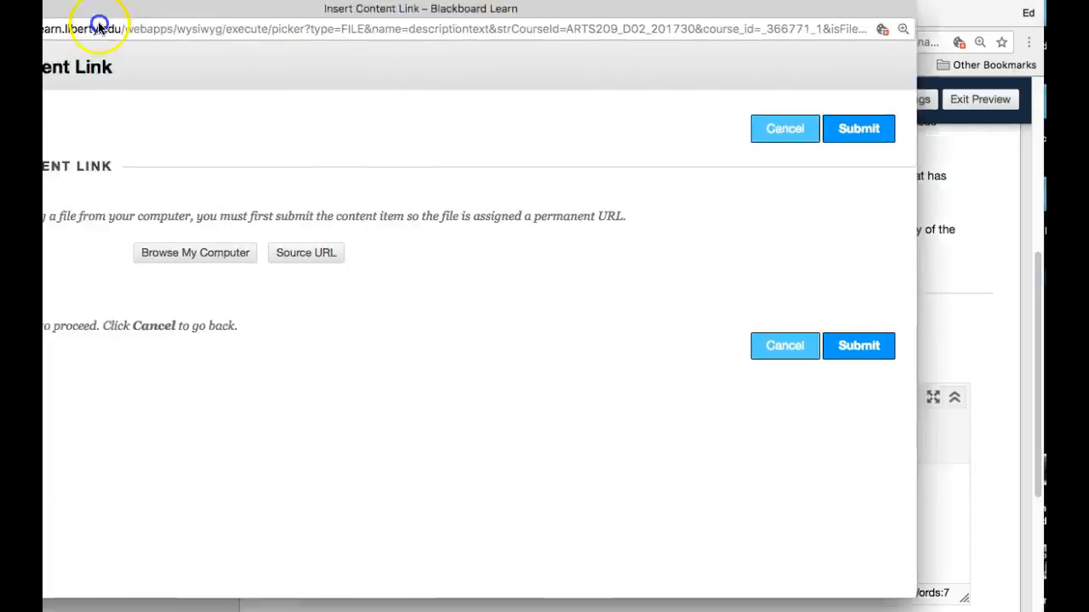
pyautogui.moveTo(99, 28); pyautogui.dragTo(228, 54)
pyautogui.click(334, 277)
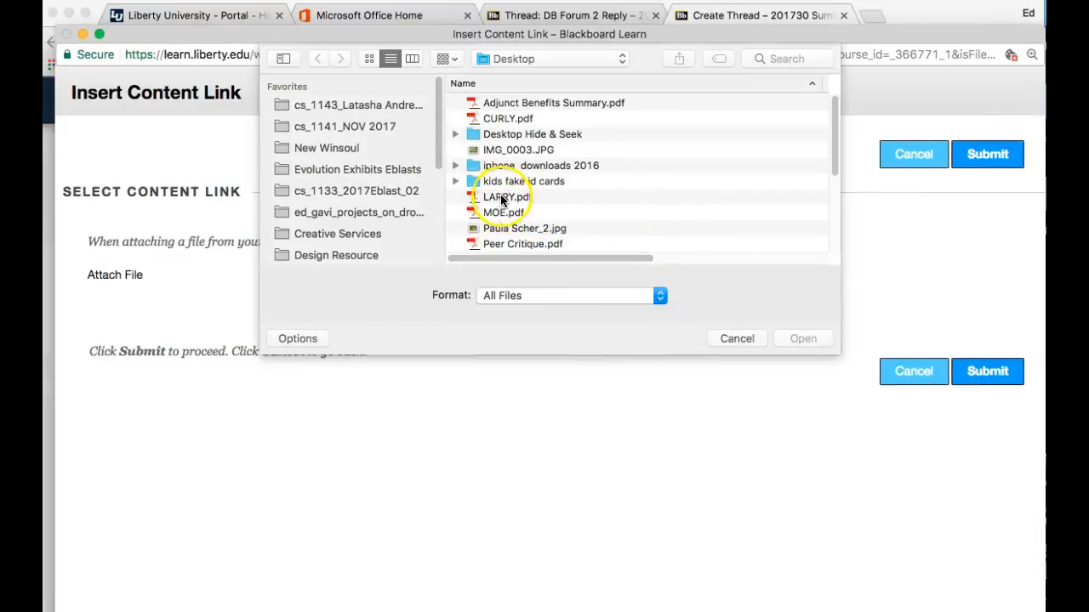
pyautogui.click(506, 197)
pyautogui.click(803, 338)
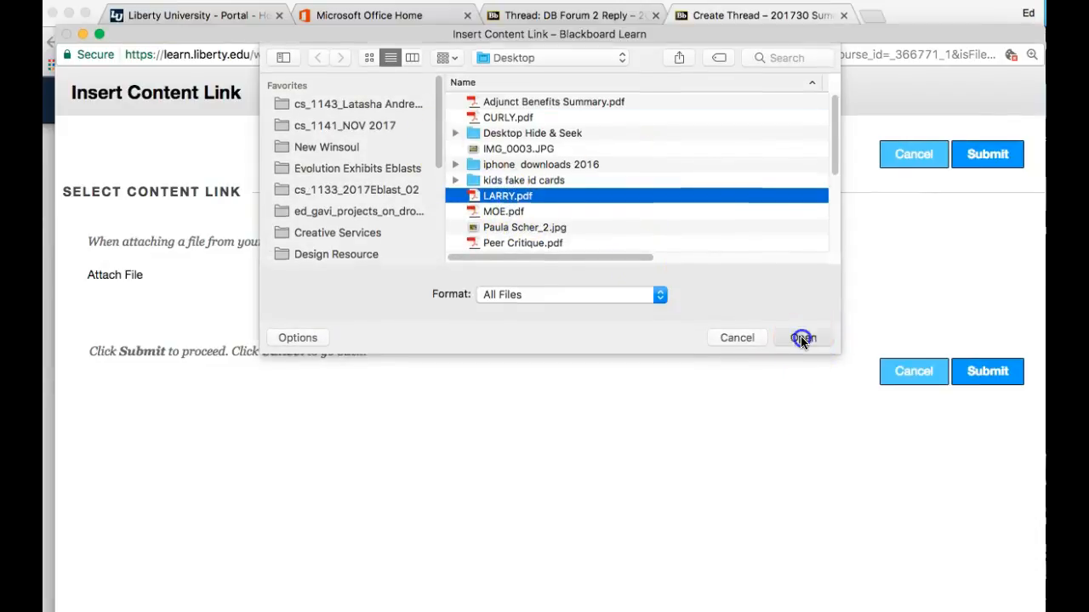
pyautogui.click(968, 537)
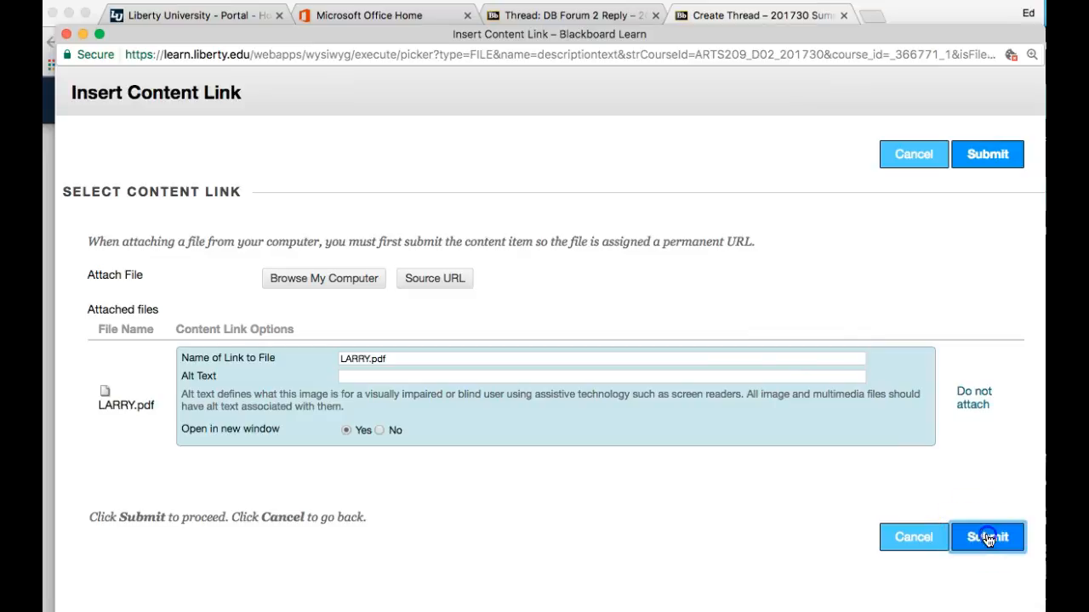
# - Change the thread's subject to "This is a test. 1" and submit the post
pyautogui.scroll(-2, 687, 459)
pyautogui.click(509, 301)
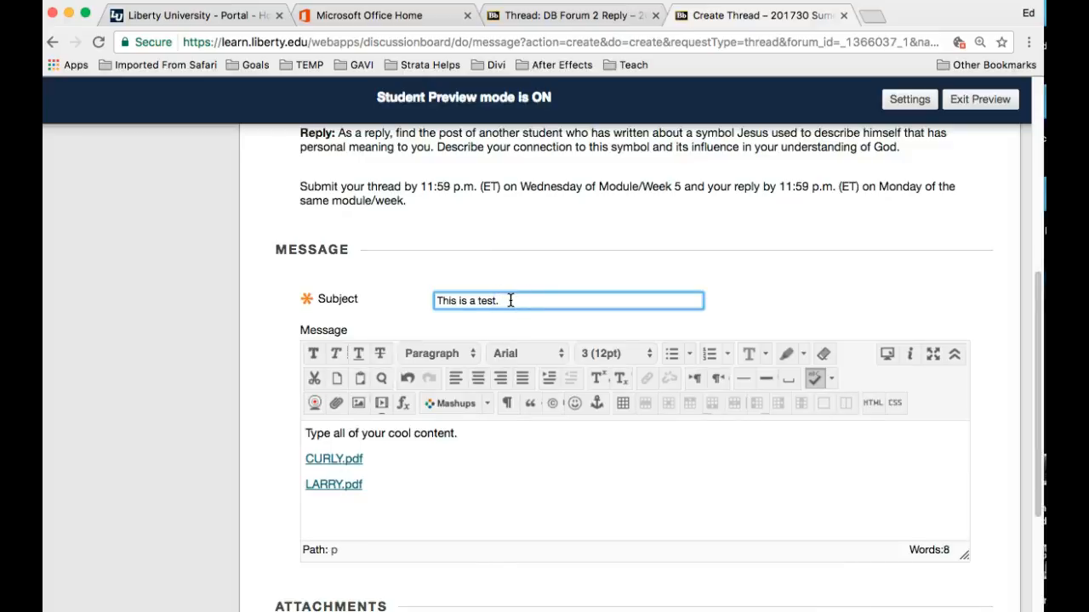
pyautogui.write('1')
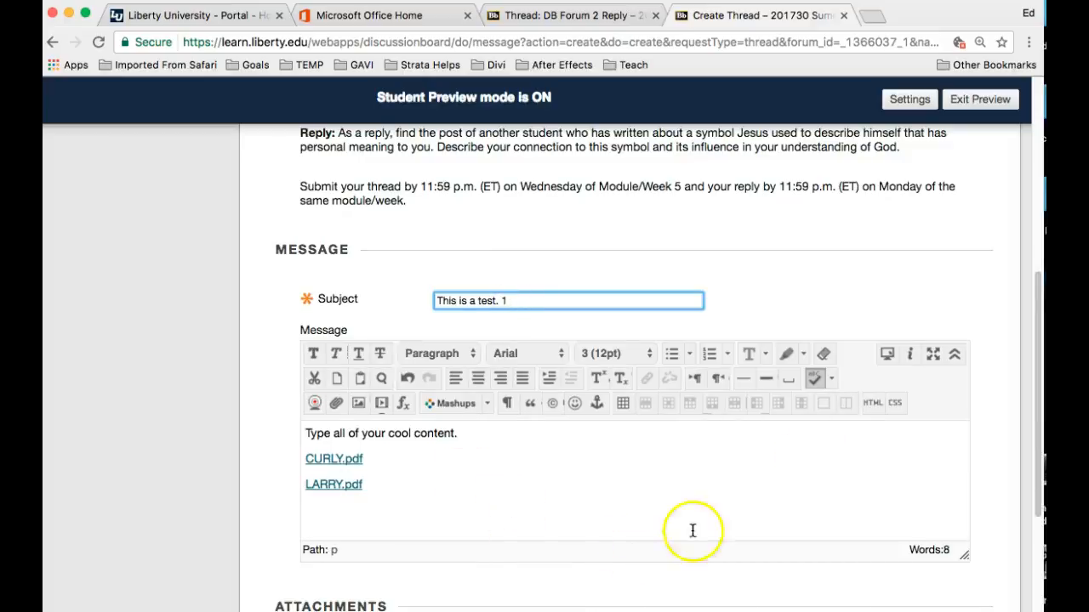
pyautogui.scroll(-5, 853, 451)
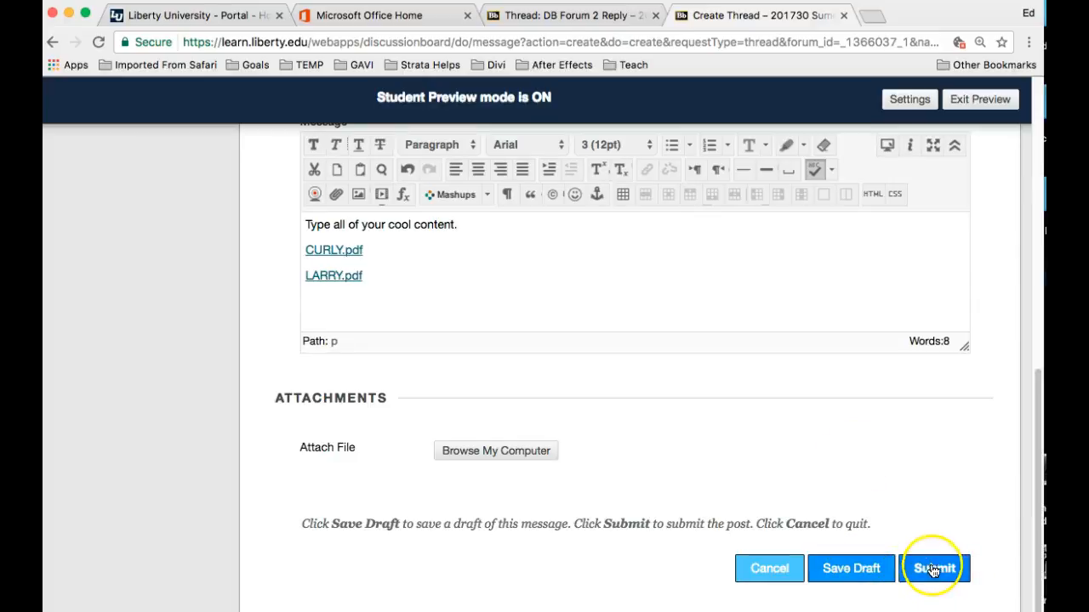
pyautogui.click(954, 585)
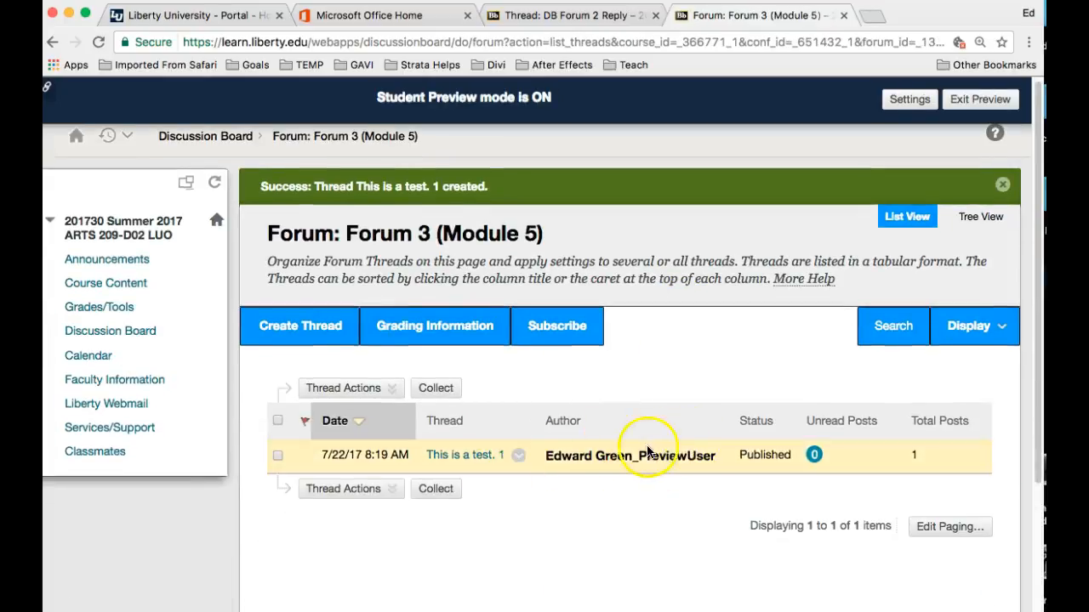
# - Open the posted thread and check that its CURLY.pdf and LARRY.pdf links open, closing each PDF after viewing
pyautogui.click(449, 457)
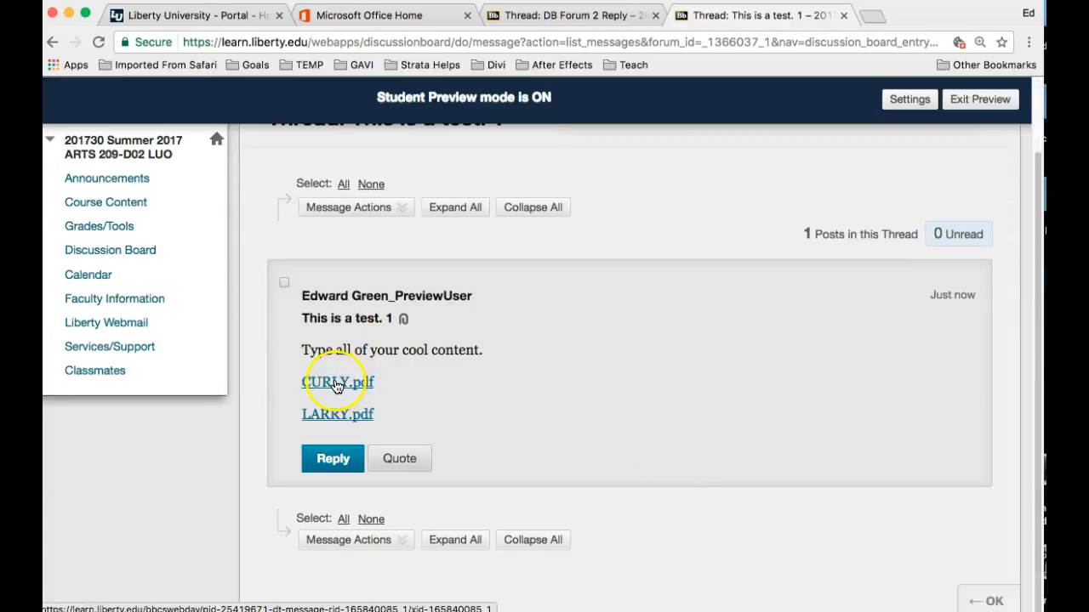
pyautogui.click(337, 384)
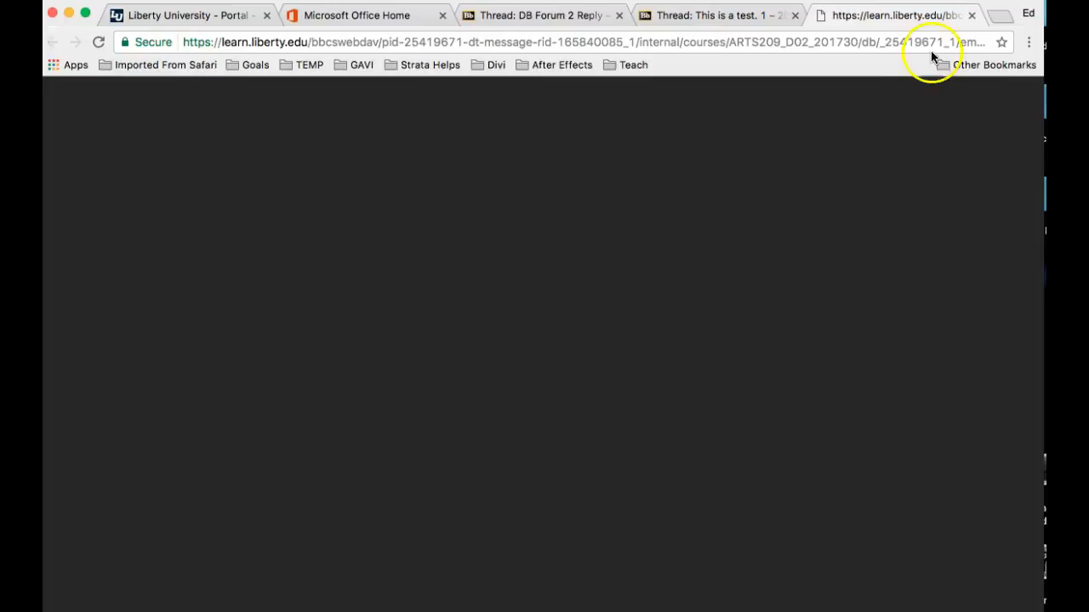
pyautogui.scroll(3, 719, 328)
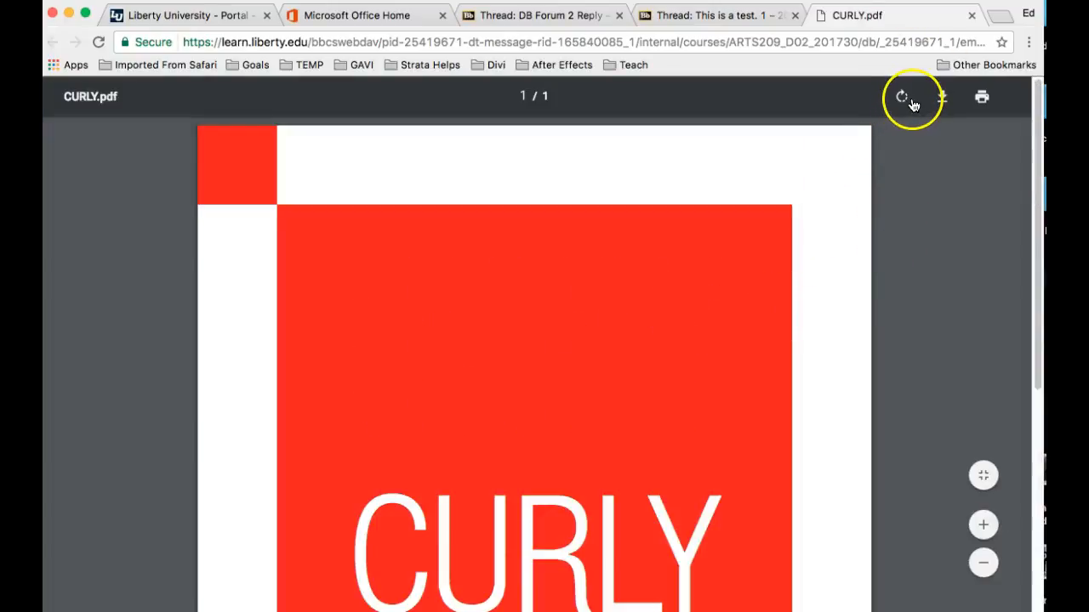
pyautogui.press('super+w')
pyautogui.click(364, 417)
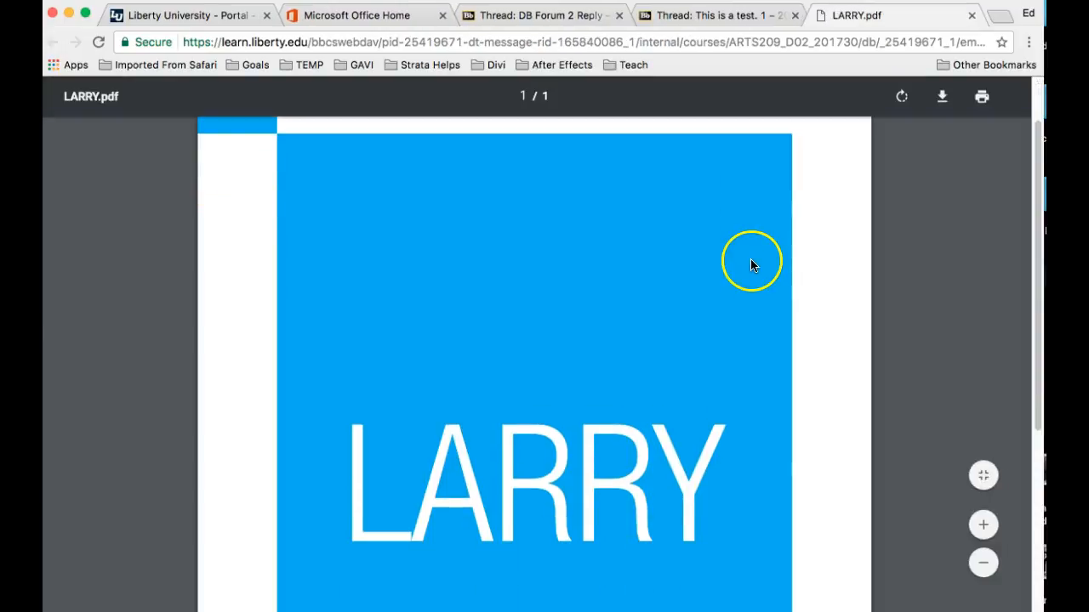
pyautogui.press('super+w')
pyautogui.scroll(2, 608, 392)
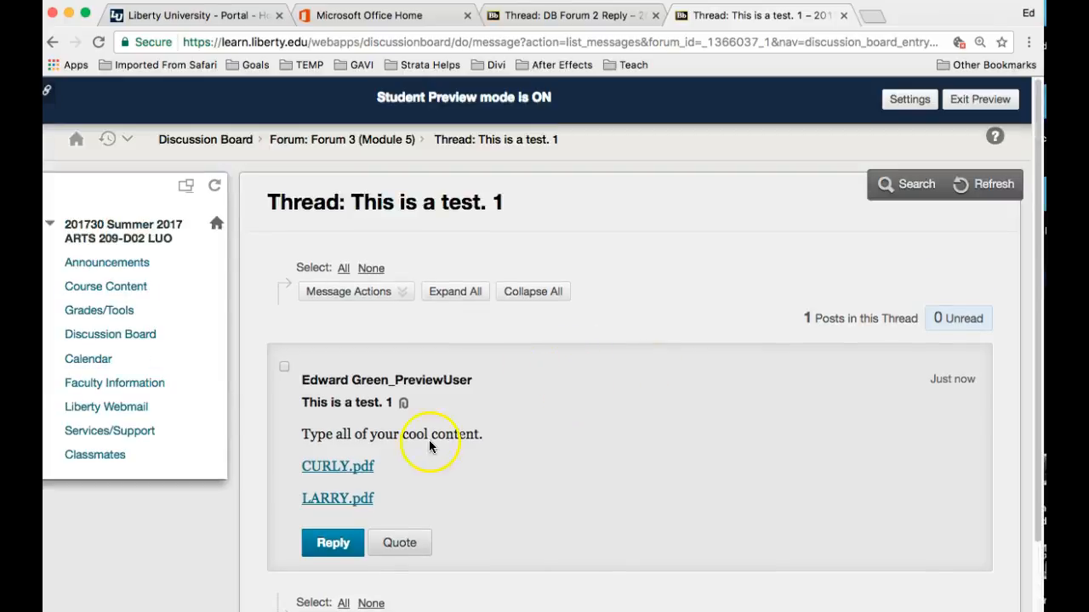
pyautogui.scroll(-2, 551, 471)
pyautogui.scroll(2, 552, 467)
# - Return to Forum 3 and start another thread with the subject "Test 2" and the message "This is the second test."
pyautogui.click(333, 143)
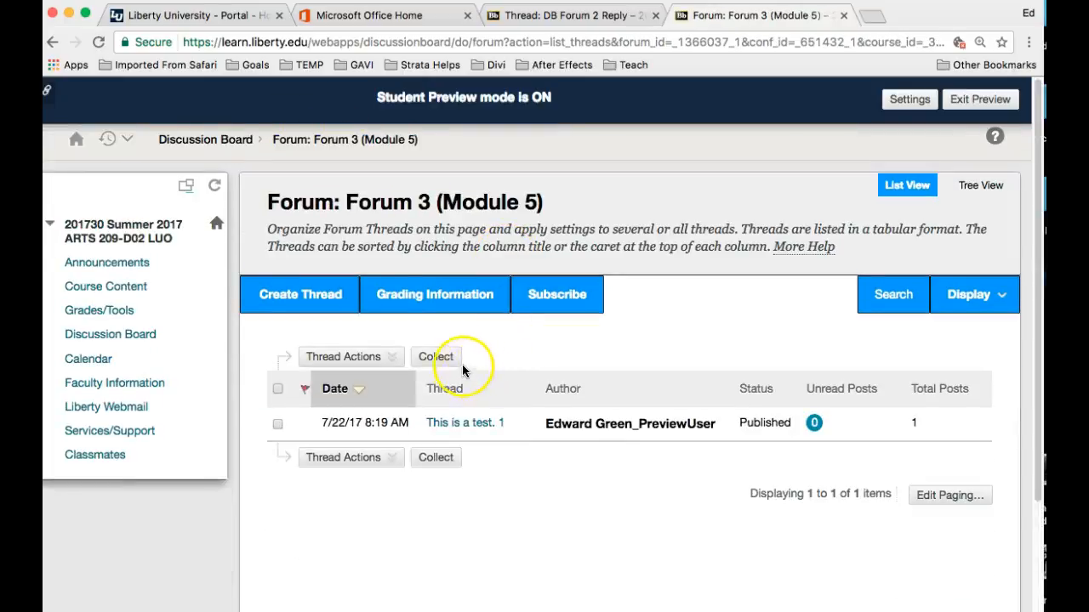
pyautogui.click(306, 295)
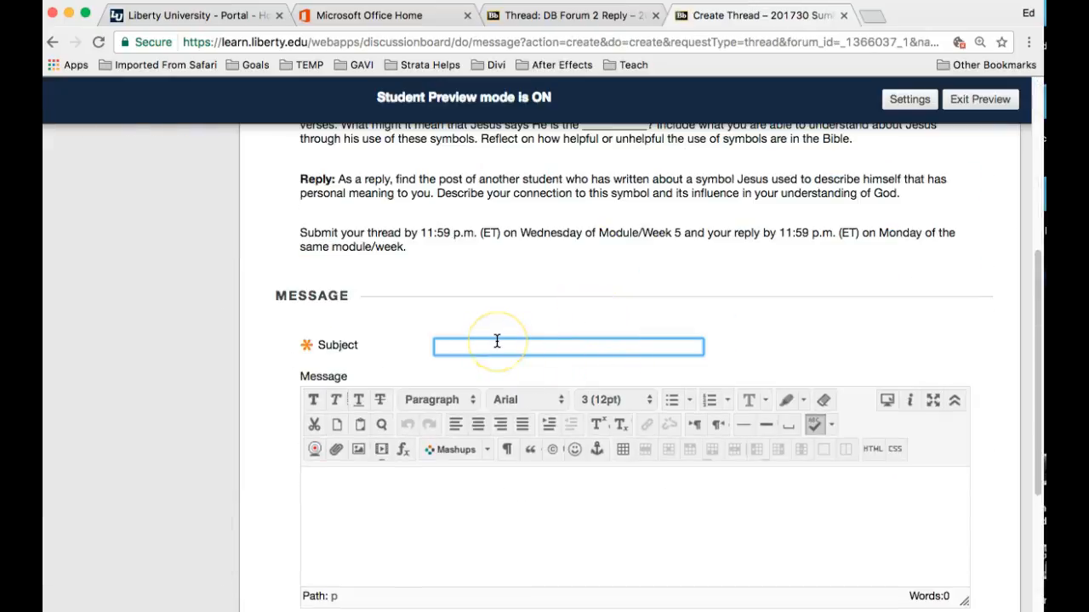
pyautogui.write('Test 2')
pyautogui.click(497, 341)
pyautogui.click(401, 491)
pyautogui.click(336, 467)
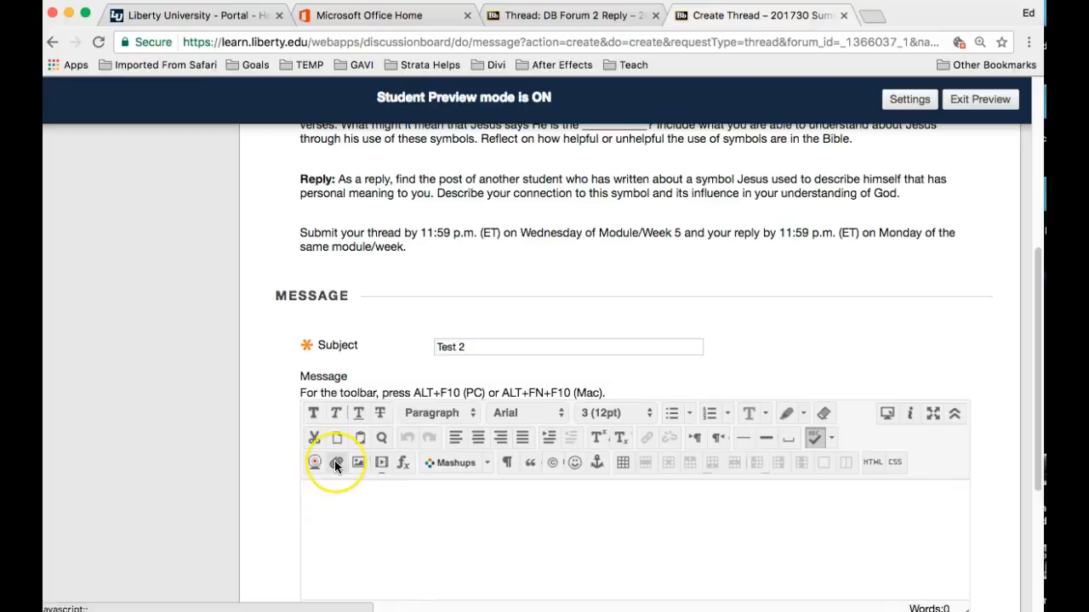
pyautogui.write('This is the second test.')
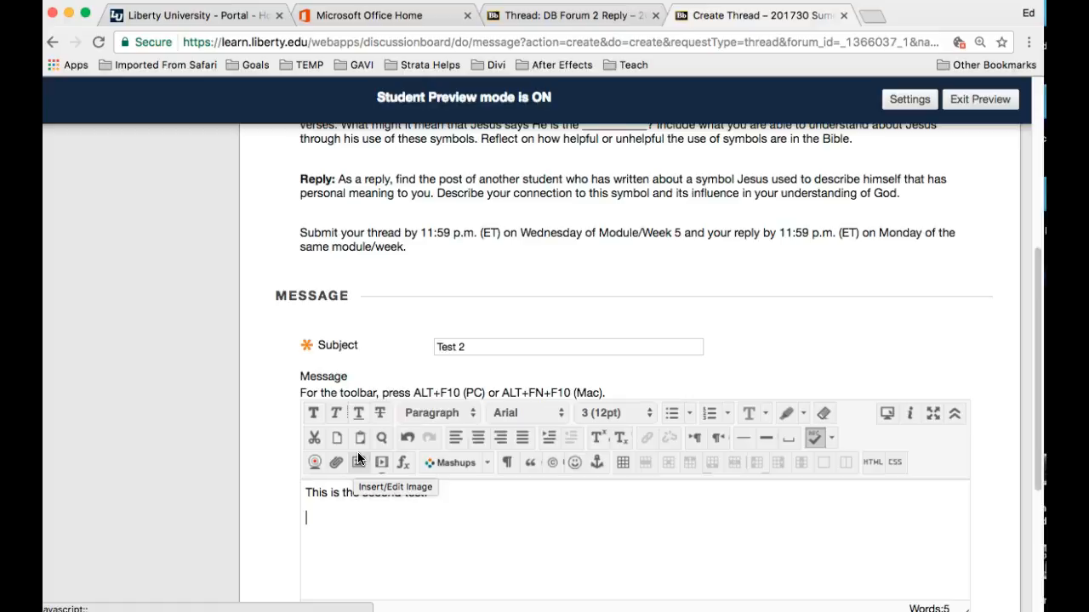
# - Insert Paula Scher_2.jpg from the Desktop folder below the message text, without an image description
pyautogui.click(361, 455)
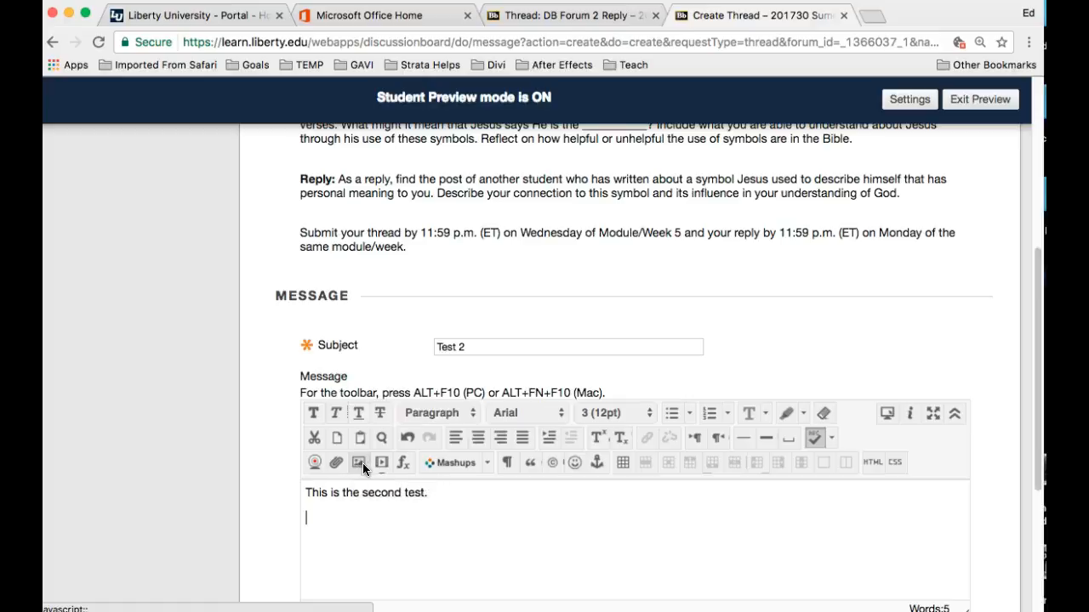
pyautogui.click(358, 463)
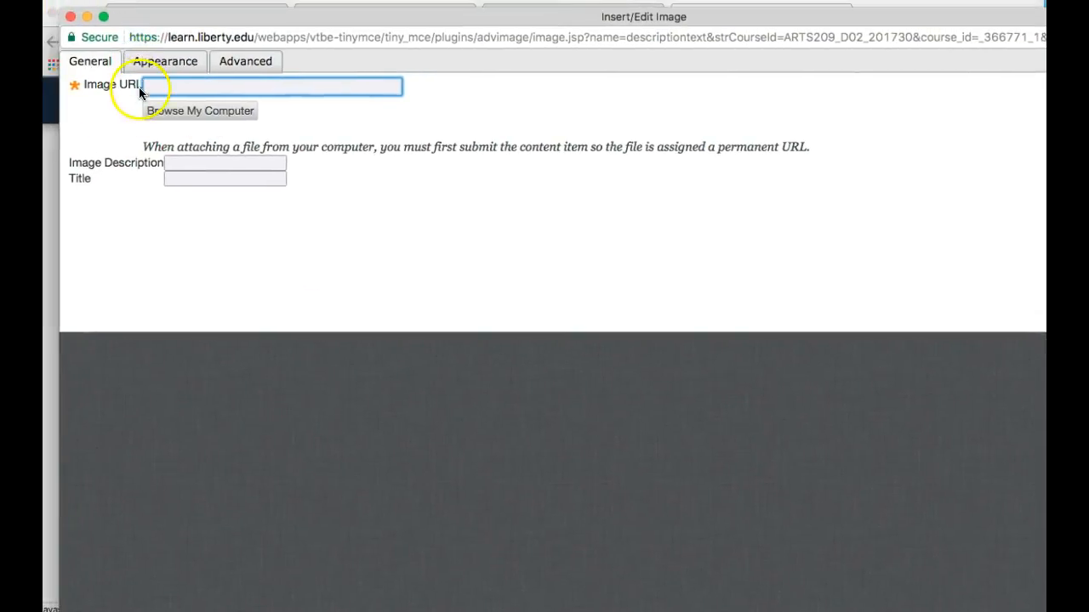
pyautogui.click(188, 109)
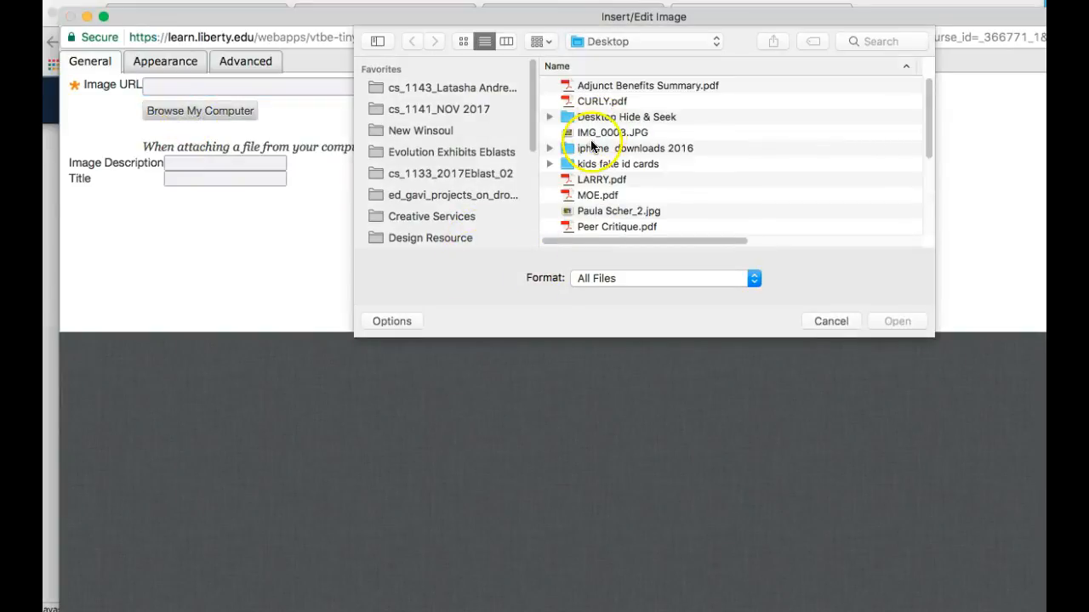
pyautogui.click(621, 213)
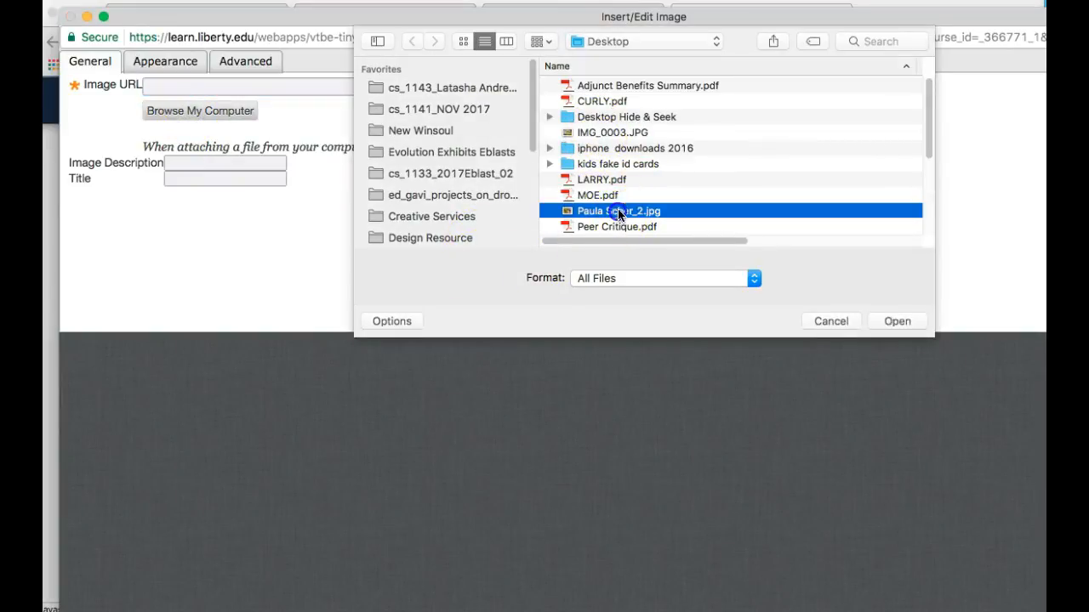
pyautogui.click(897, 322)
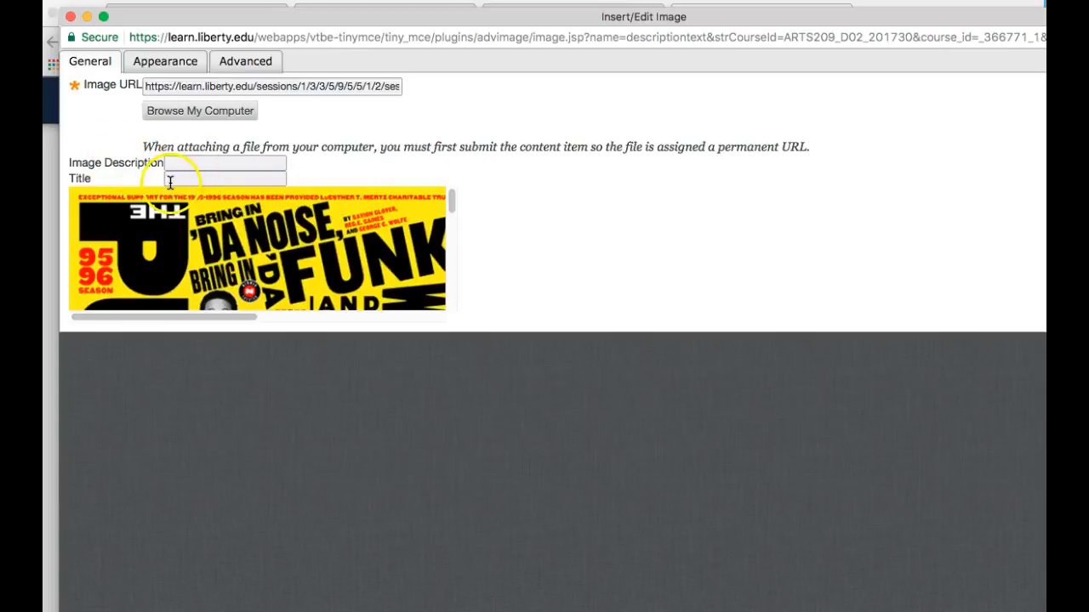
pyautogui.moveTo(1088, 15); pyautogui.dragTo(899, 36)
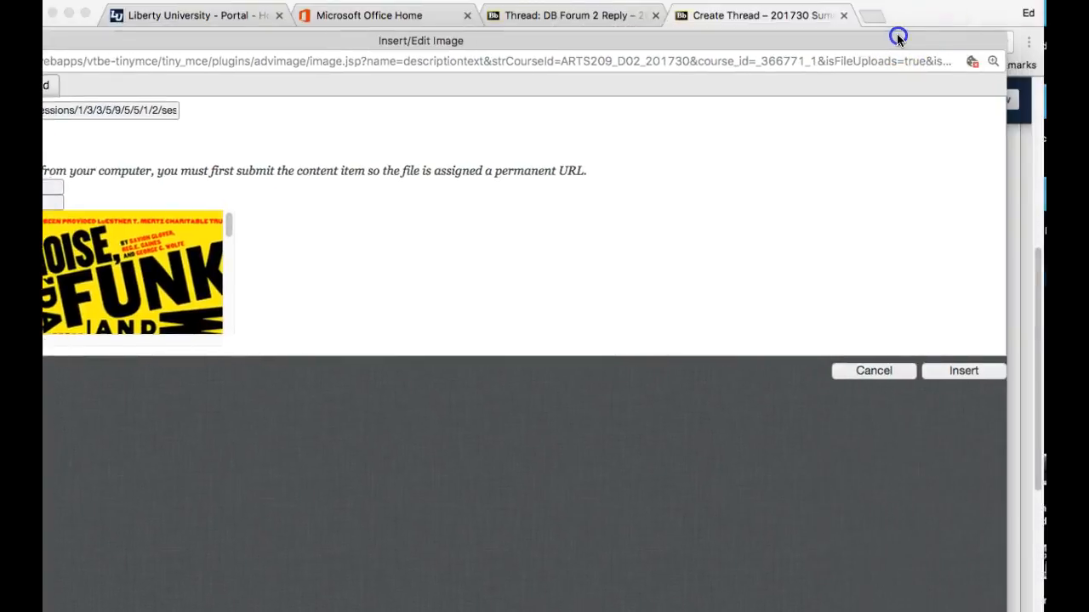
pyautogui.moveTo(1008, 33); pyautogui.dragTo(811, 14)
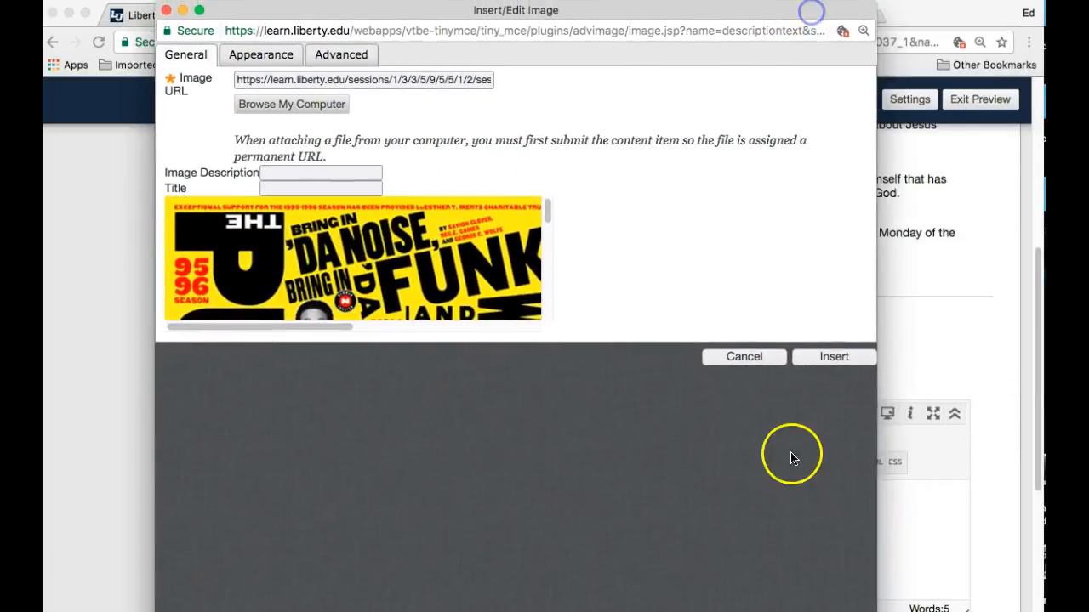
pyautogui.click(833, 357)
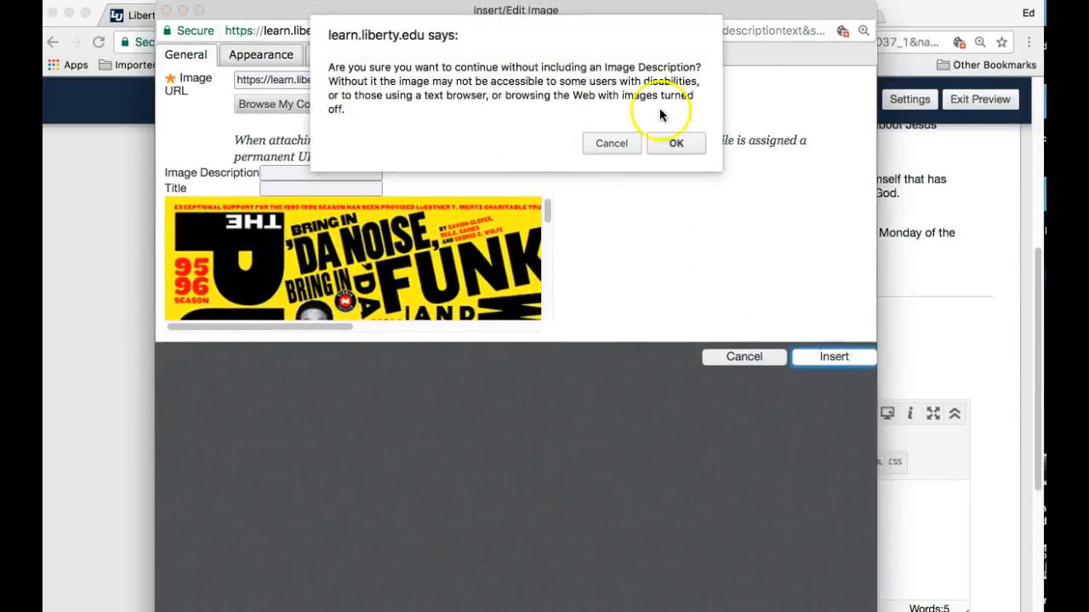
pyautogui.click(672, 144)
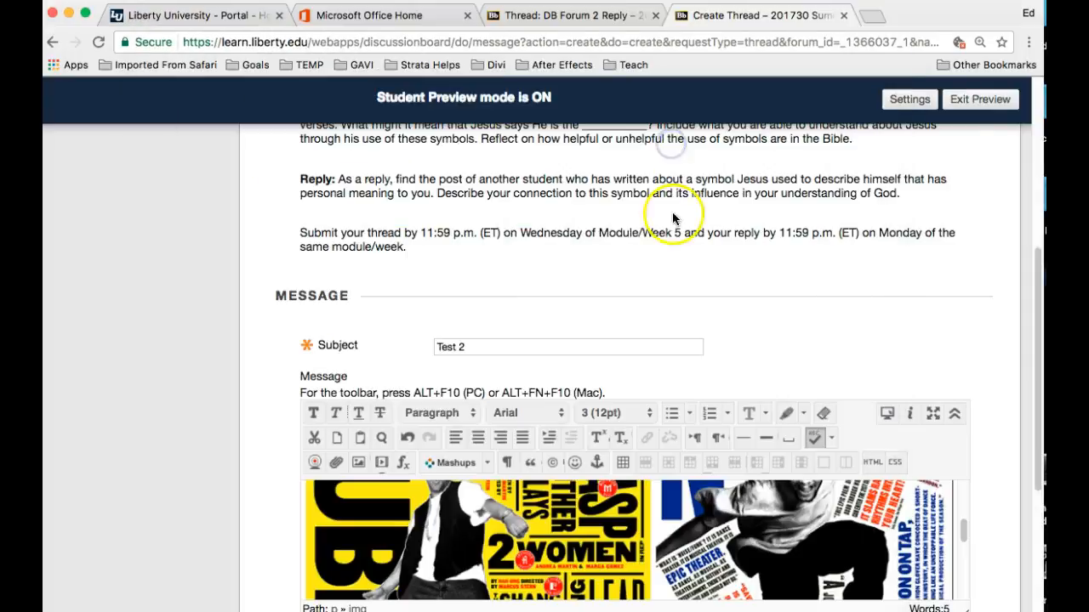
# - Enlarge the message box vertically so that more of the inserted poster image fits in it
pyautogui.scroll(-3, 778, 417)
pyautogui.moveTo(965, 537); pyautogui.dragTo(970, 602)
pyautogui.scroll(-3, 887, 483)
pyautogui.scroll(-2, 886, 483)
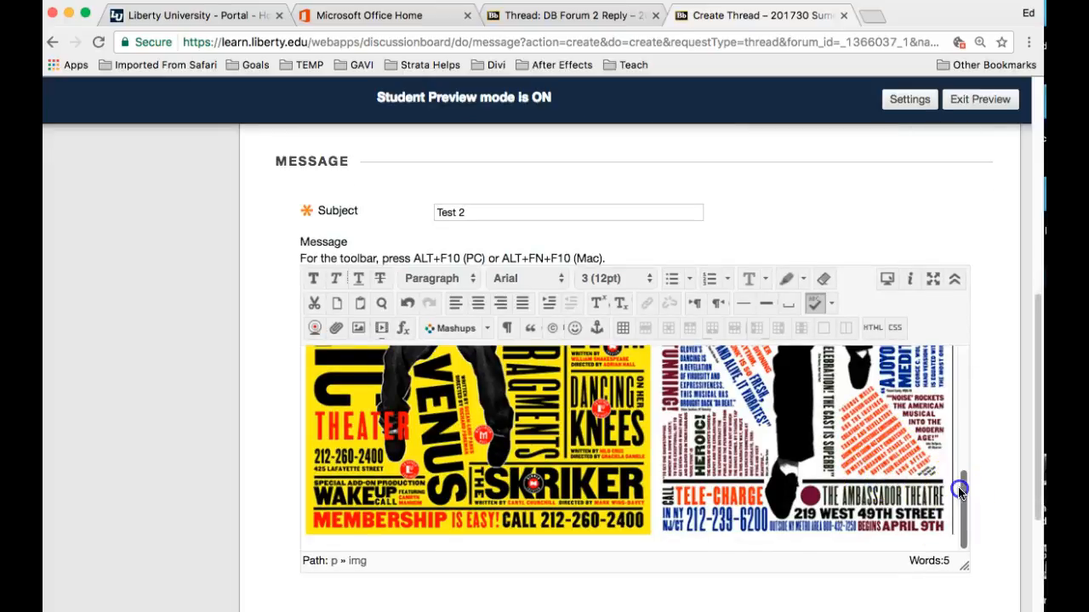
pyautogui.scroll(-2, 956, 489)
pyautogui.moveTo(966, 520); pyautogui.dragTo(999, 586)
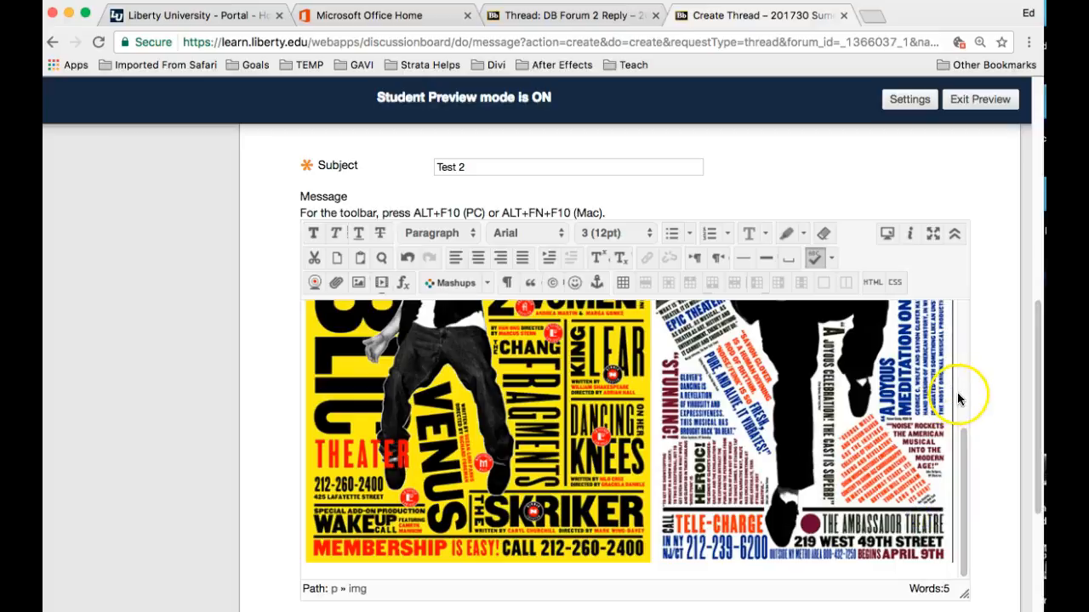
pyautogui.scroll(5, 955, 523)
pyautogui.scroll(-6, 957, 510)
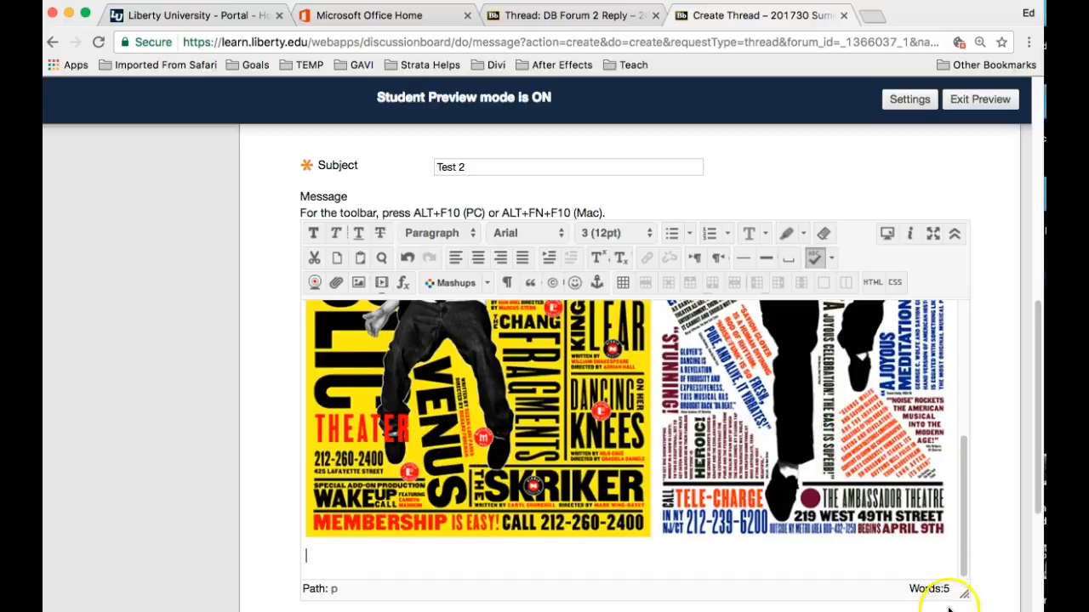
pyautogui.moveTo(970, 593); pyautogui.dragTo(970, 608)
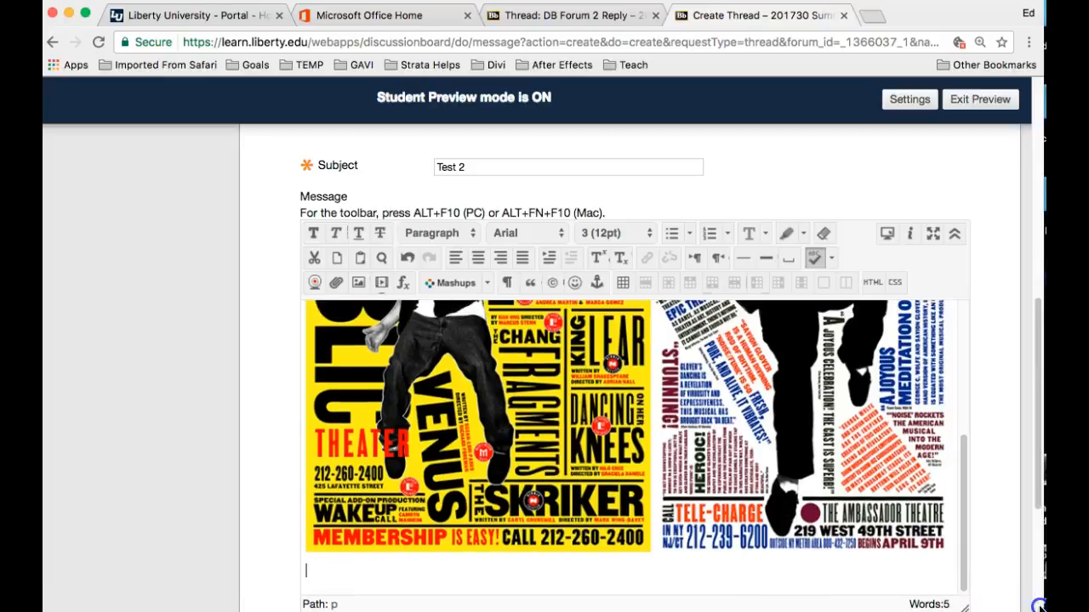
# - Scale the poster image down proportionally to about 326 by 232 pixels and deselect it
pyautogui.scroll(5, 842, 378)
pyautogui.click(449, 318)
pyautogui.rightClick(490, 428)
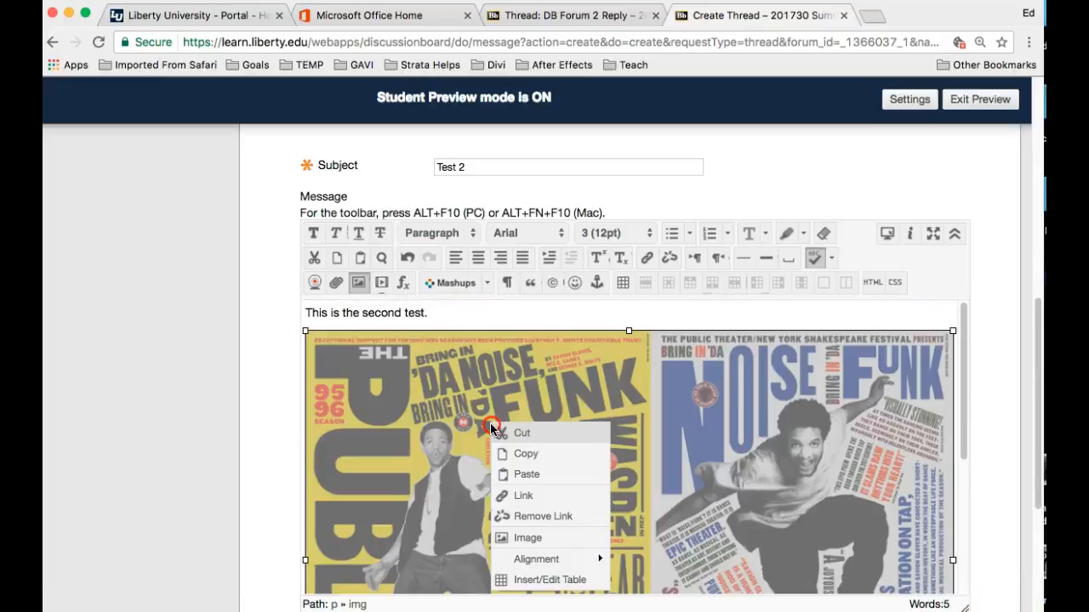
pyautogui.click(711, 317)
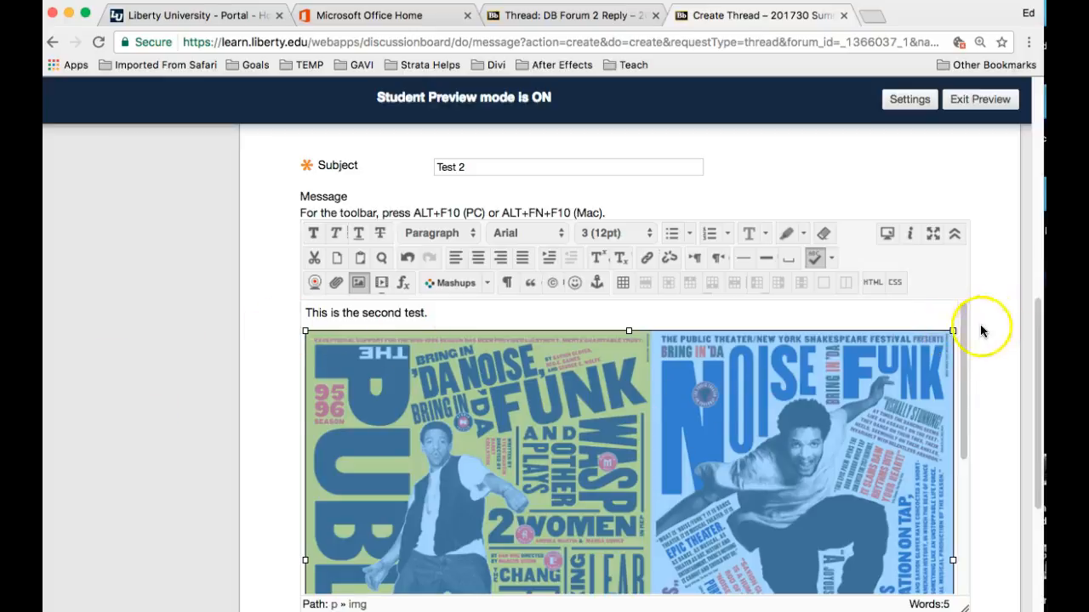
pyautogui.moveTo(952, 330); pyautogui.dragTo(443, 477)
pyautogui.moveTo(691, 329); pyautogui.dragTo(604, 389)
pyautogui.scroll(-3, 713, 384)
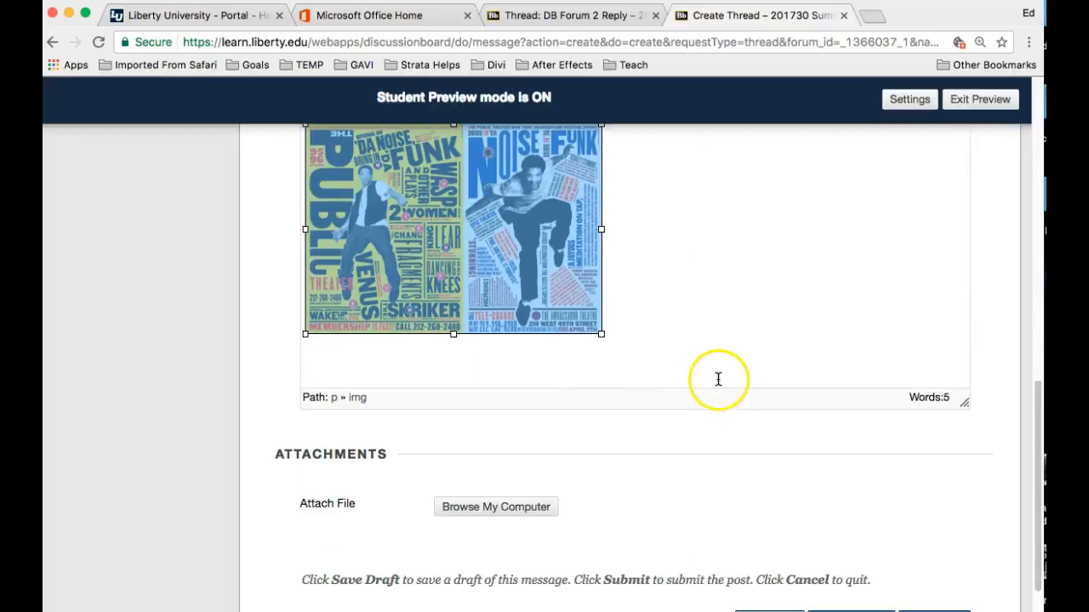
pyautogui.scroll(2, 731, 340)
pyautogui.click(705, 327)
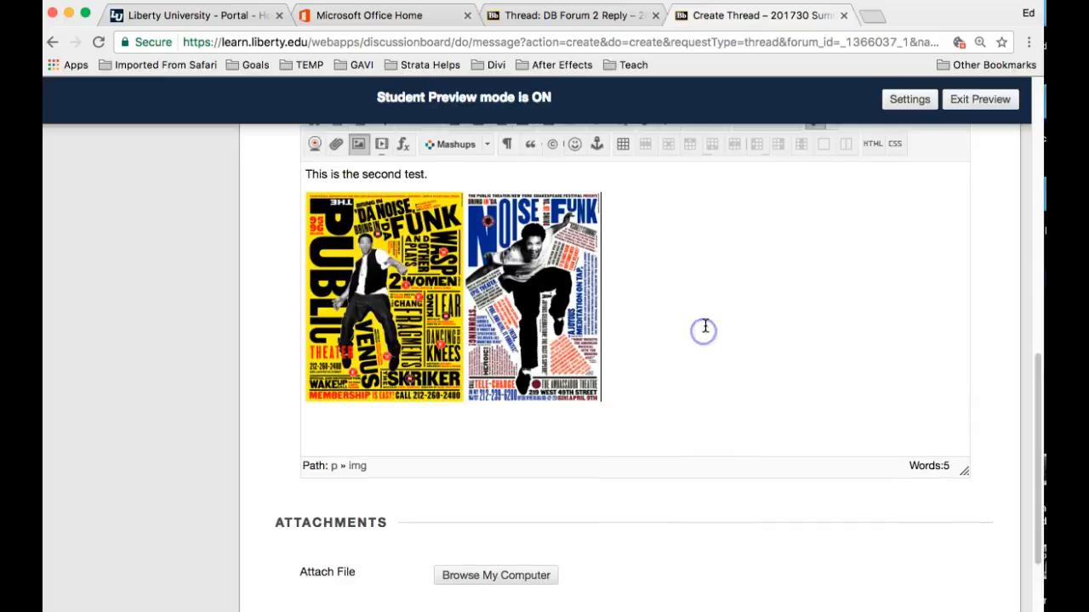
# - Add a new line below the poster image and choose IMG_0003.JPG from the Desktop folder as another image
pyautogui.scroll(1, 707, 365)
pyautogui.scroll(2, 734, 391)
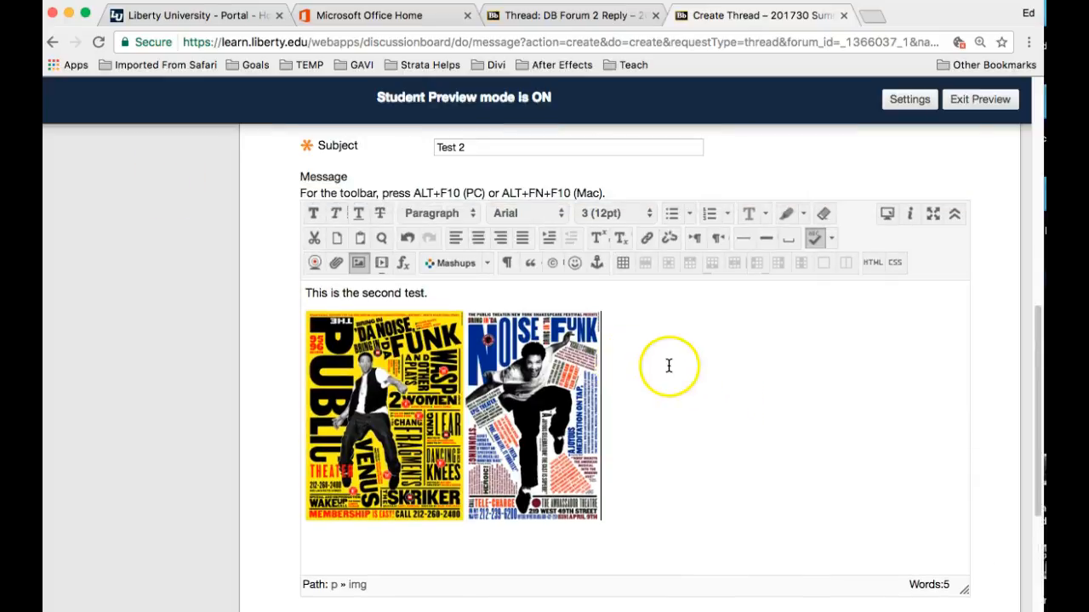
pyautogui.press('Return')
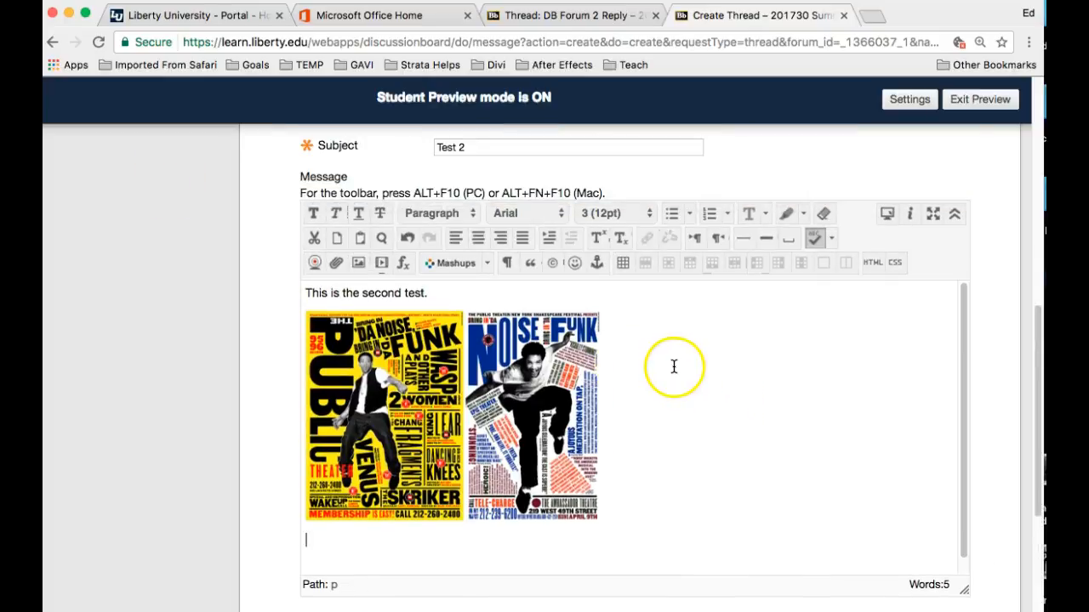
pyautogui.click(357, 266)
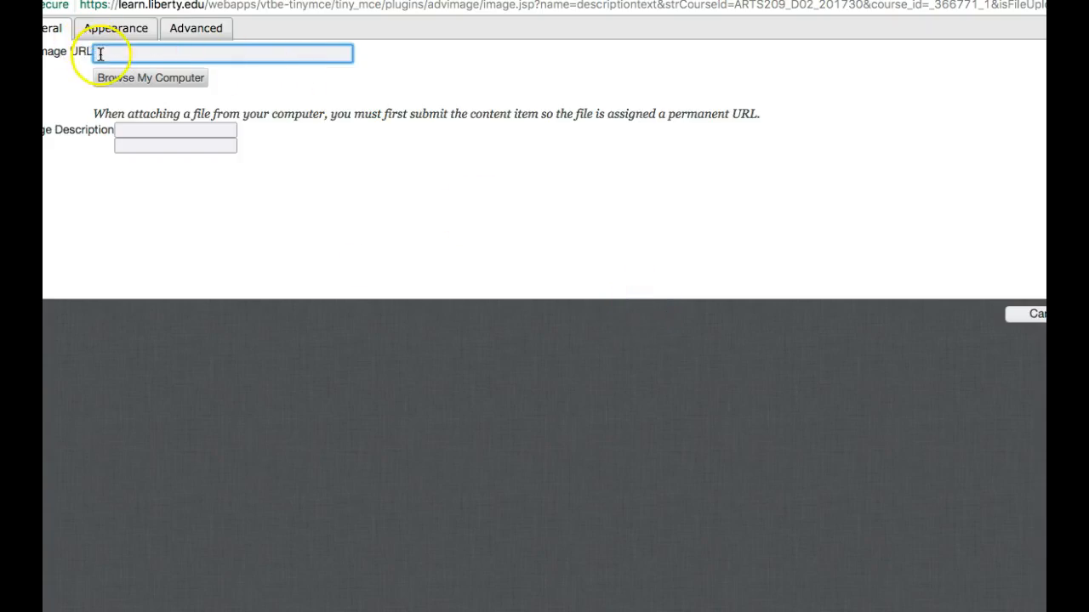
pyautogui.click(127, 77)
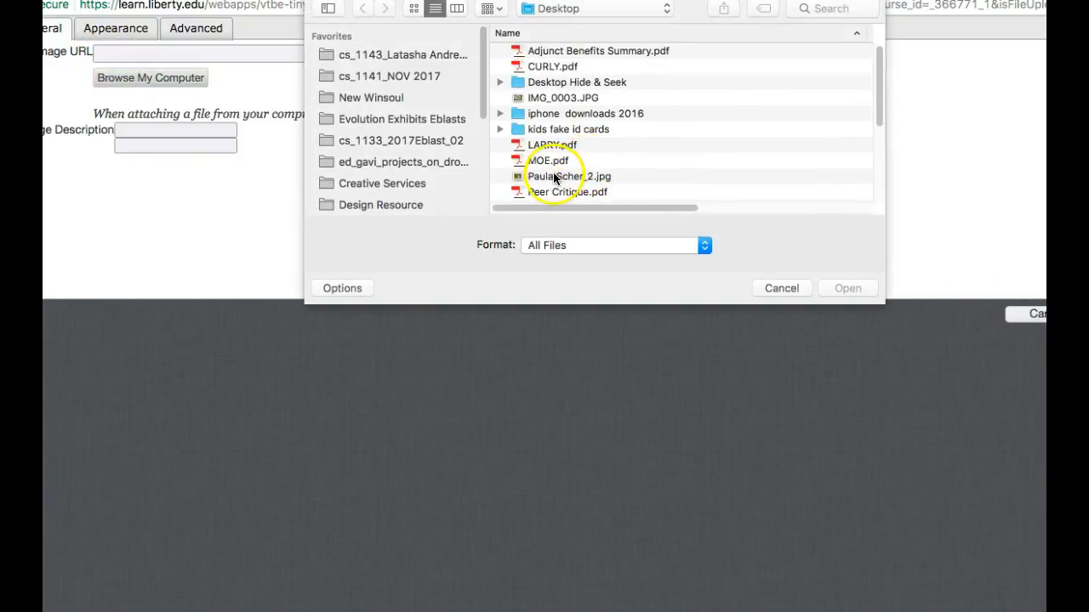
pyautogui.click(550, 100)
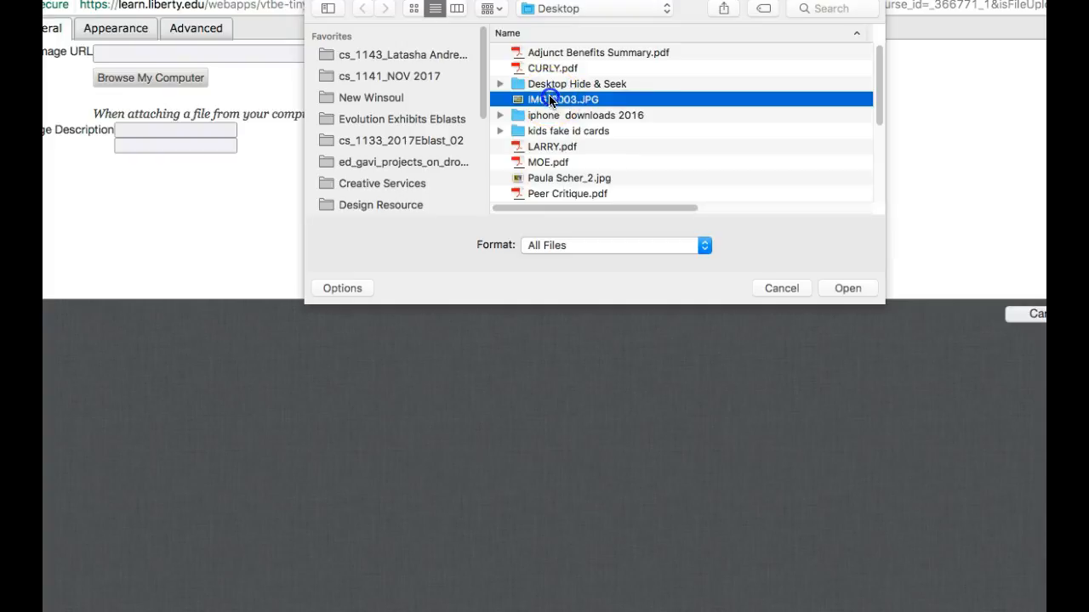
pyautogui.click(851, 289)
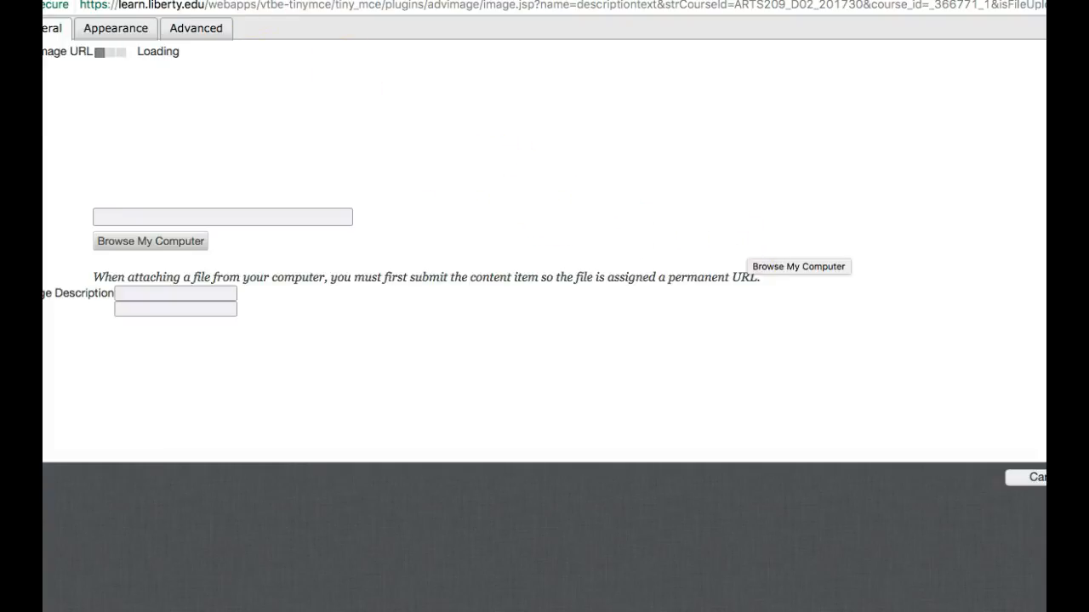
# - Move and shrink the image dialog until its controls are reachable, and insert the picture without an image description
pyautogui.scroll(-5, 295, 162)
pyautogui.scroll(5, 295, 168)
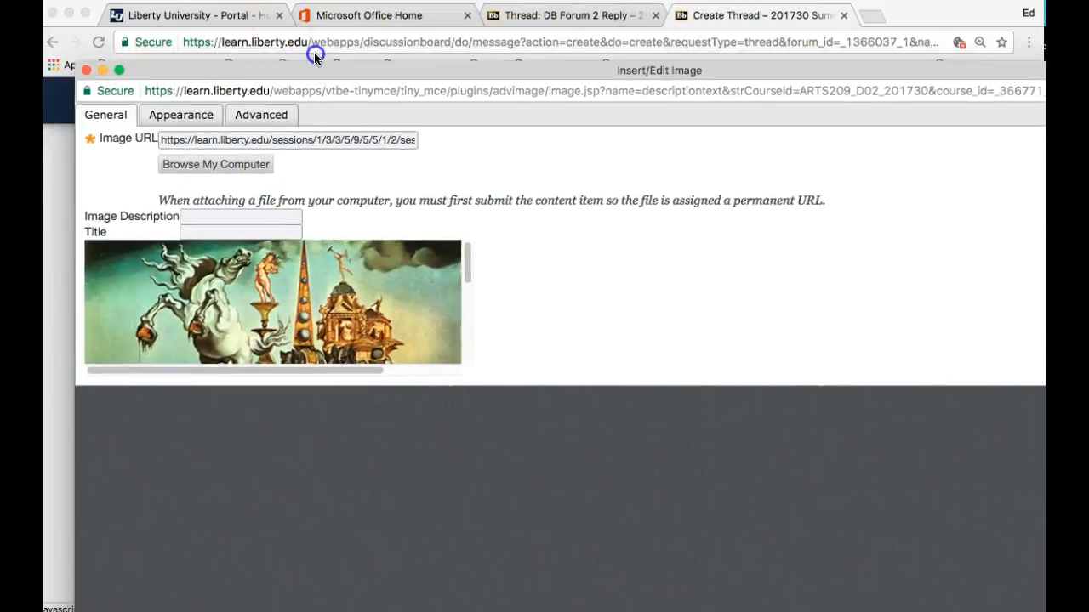
pyautogui.moveTo(316, 65); pyautogui.dragTo(314, 23)
pyautogui.moveTo(92, 28); pyautogui.dragTo(493, 178)
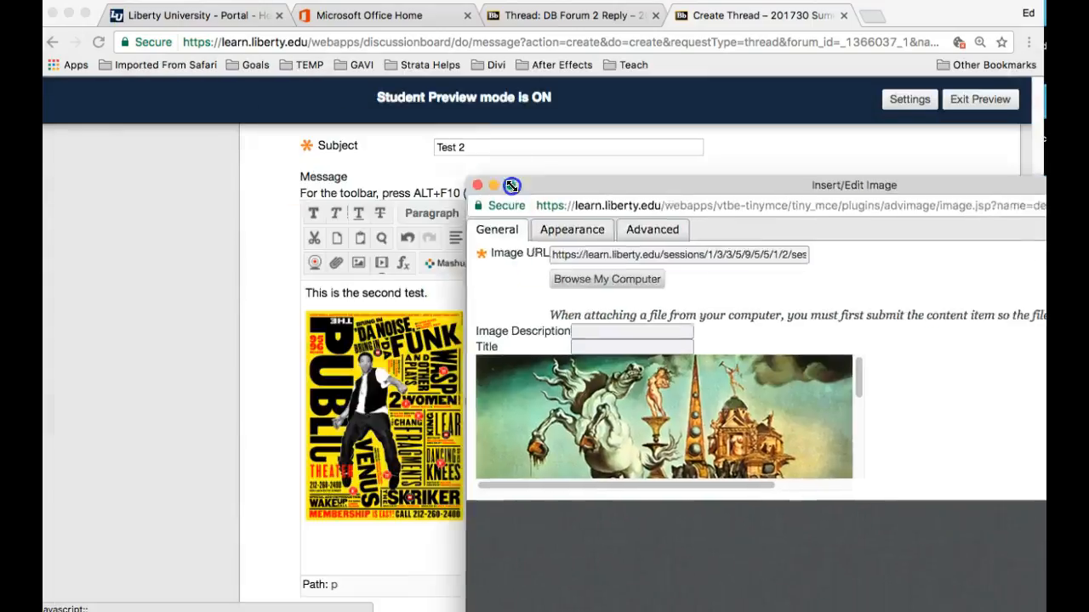
pyautogui.moveTo(651, 175); pyautogui.dragTo(273, 18)
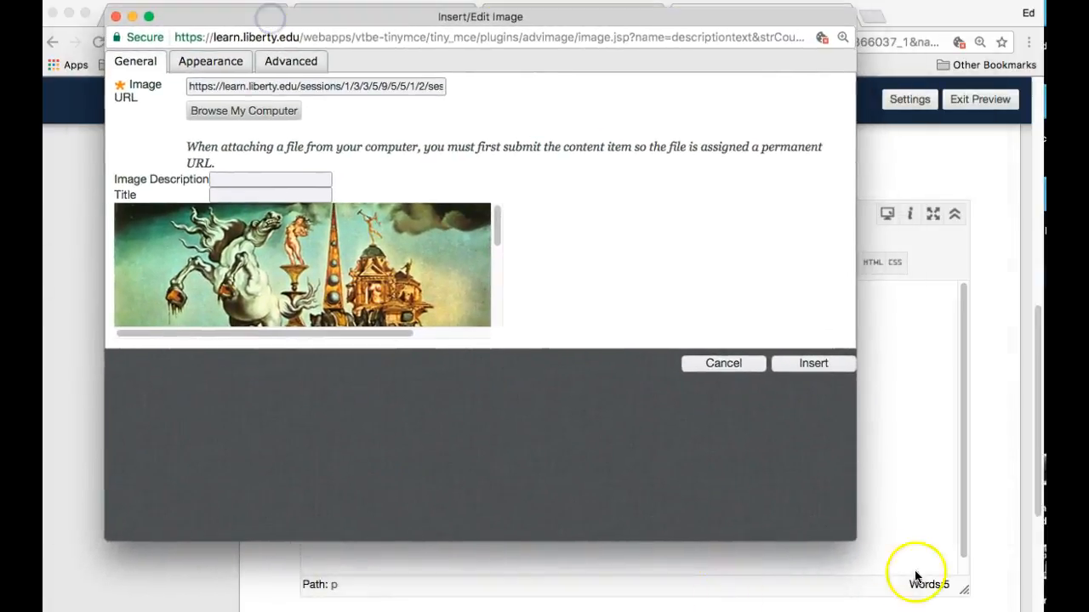
pyautogui.click(814, 364)
pyautogui.click(642, 149)
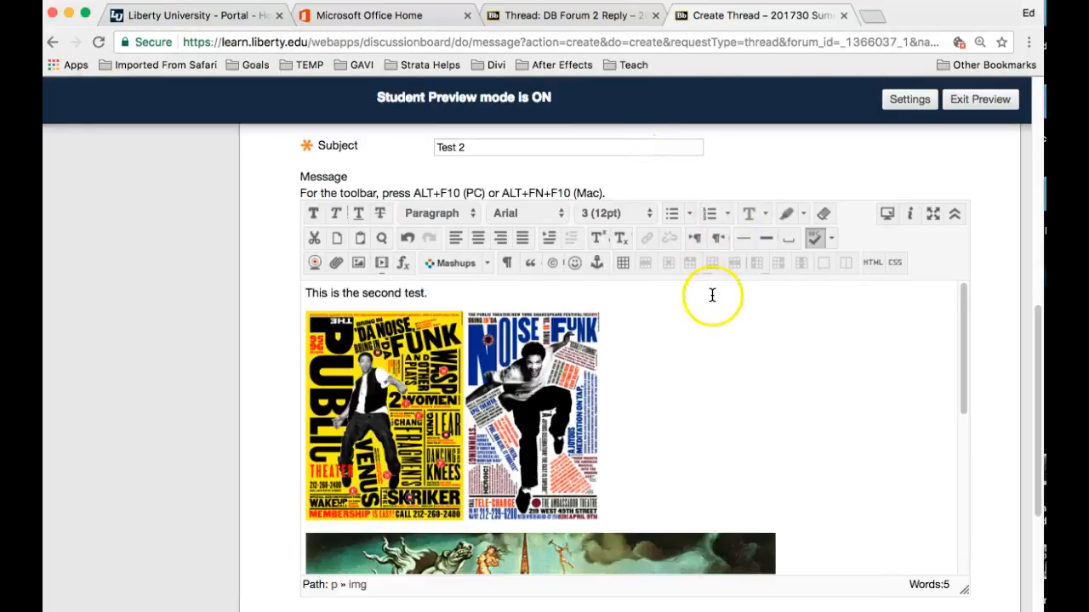
# - Select the newly inserted painting and open the message's HTML code in a widened window
pyautogui.scroll(-5, 713, 296)
pyautogui.scroll(-1, 838, 429)
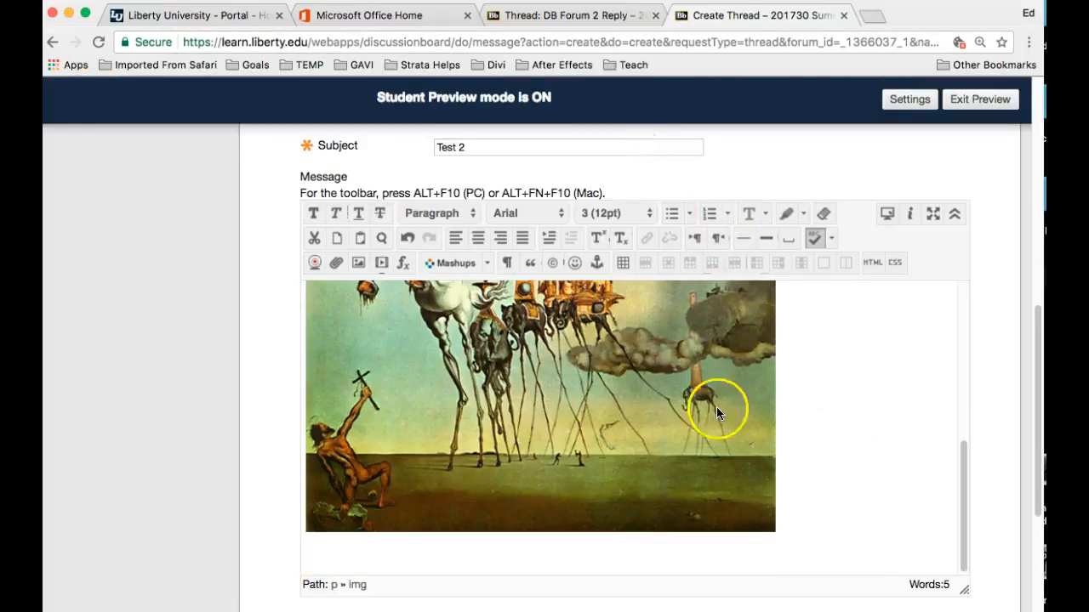
pyautogui.rightClick(635, 397)
pyautogui.click(581, 330)
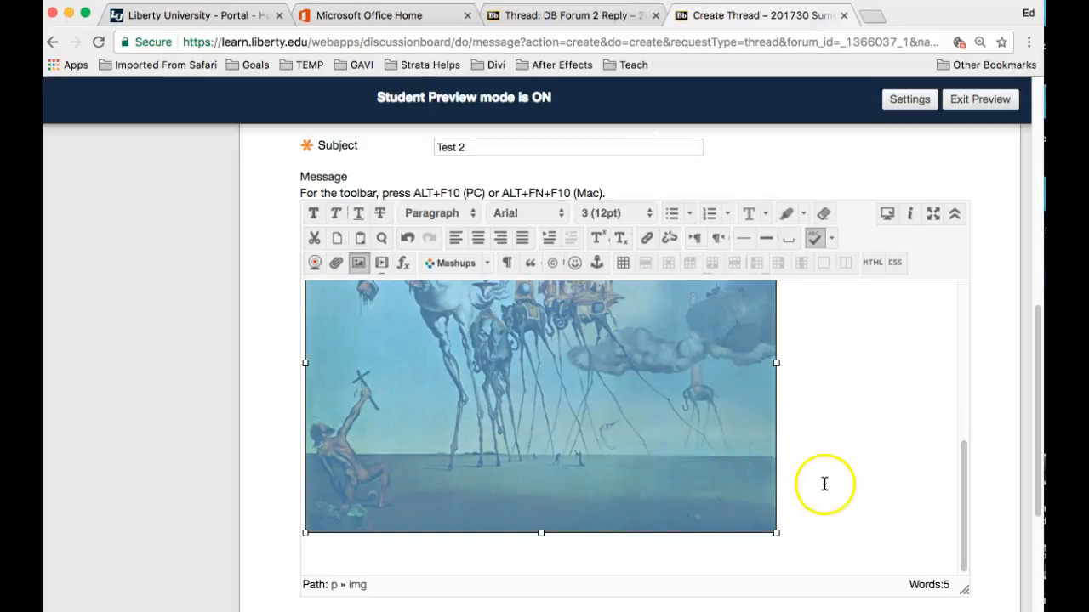
pyautogui.scroll(5, 824, 484)
pyautogui.scroll(-1, 824, 484)
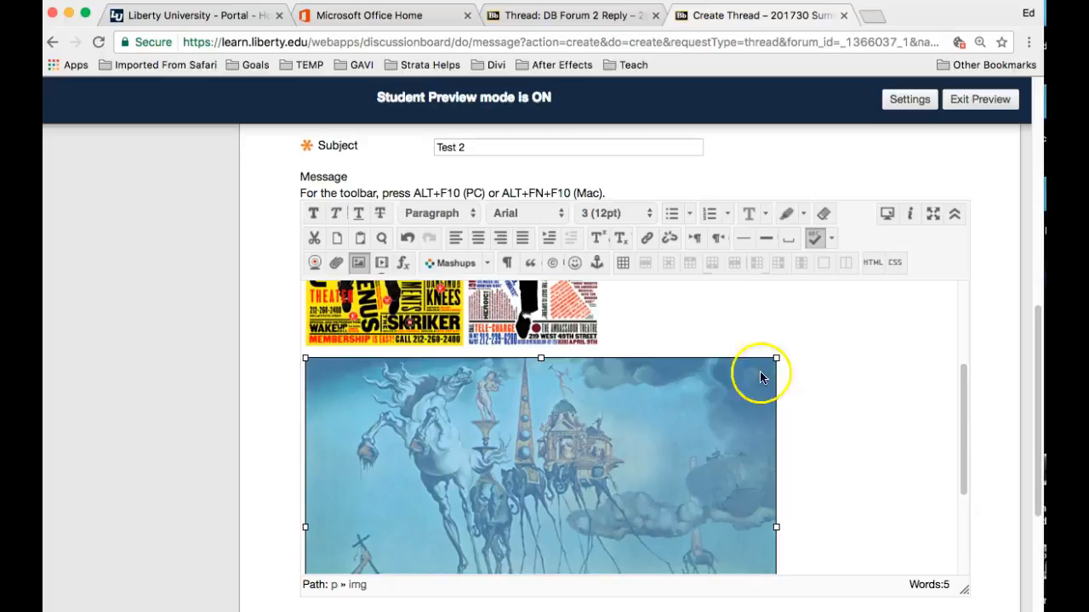
pyautogui.click(873, 264)
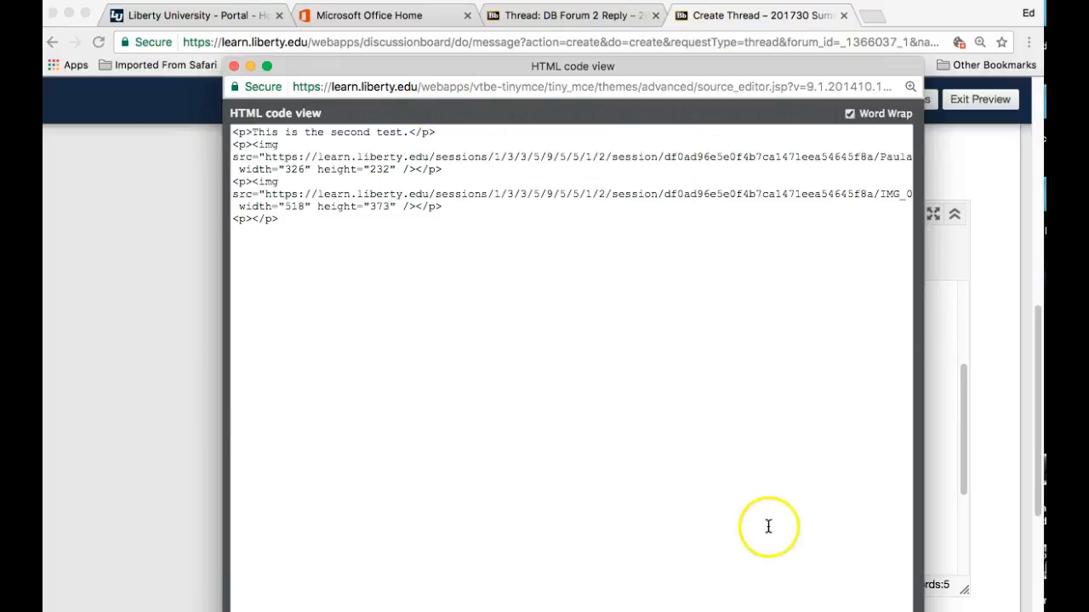
pyautogui.moveTo(923, 611); pyautogui.dragTo(1025, 594)
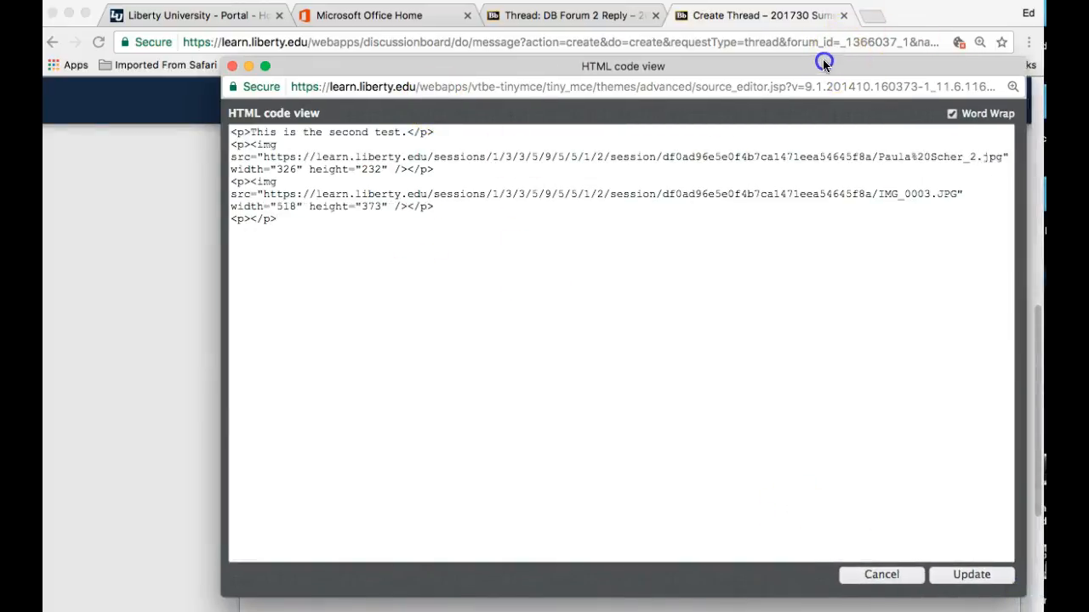
pyautogui.moveTo(835, 61); pyautogui.dragTo(745, 50)
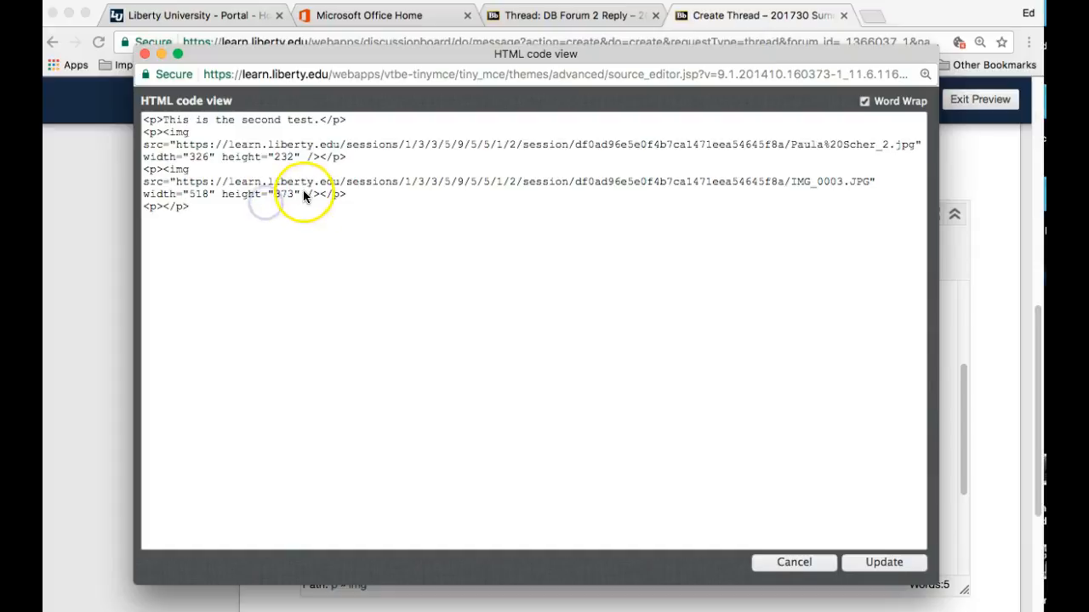
# - Remove the height attribute of IMG_0003.JPG in the HTML code, set its width to 50%, and update the message
pyautogui.moveTo(300, 194); pyautogui.dragTo(226, 197)
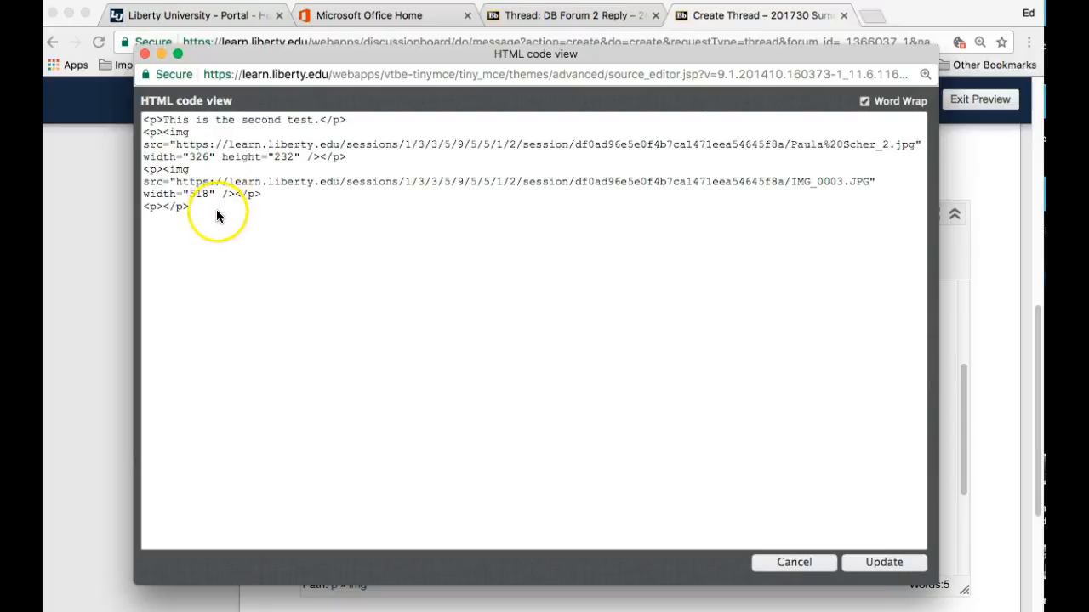
pyautogui.doubleClick(196, 194)
pyautogui.write('50')
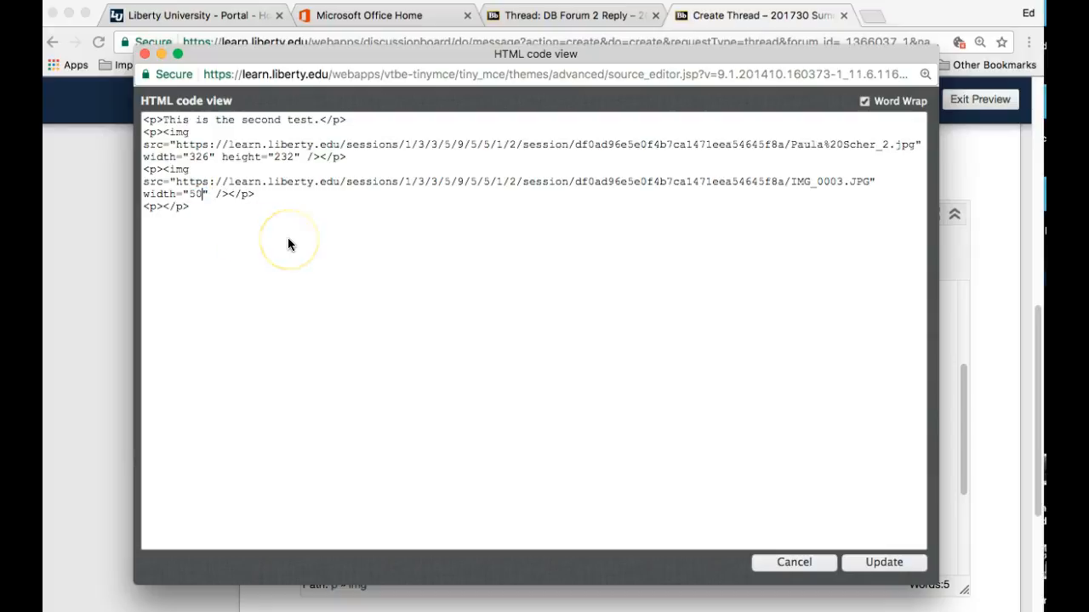
pyautogui.write('%')
pyautogui.click(881, 563)
# - Check the resized painting in the message and submit the Test 2 thread
pyautogui.scroll(5, 826, 452)
pyautogui.scroll(-3, 827, 453)
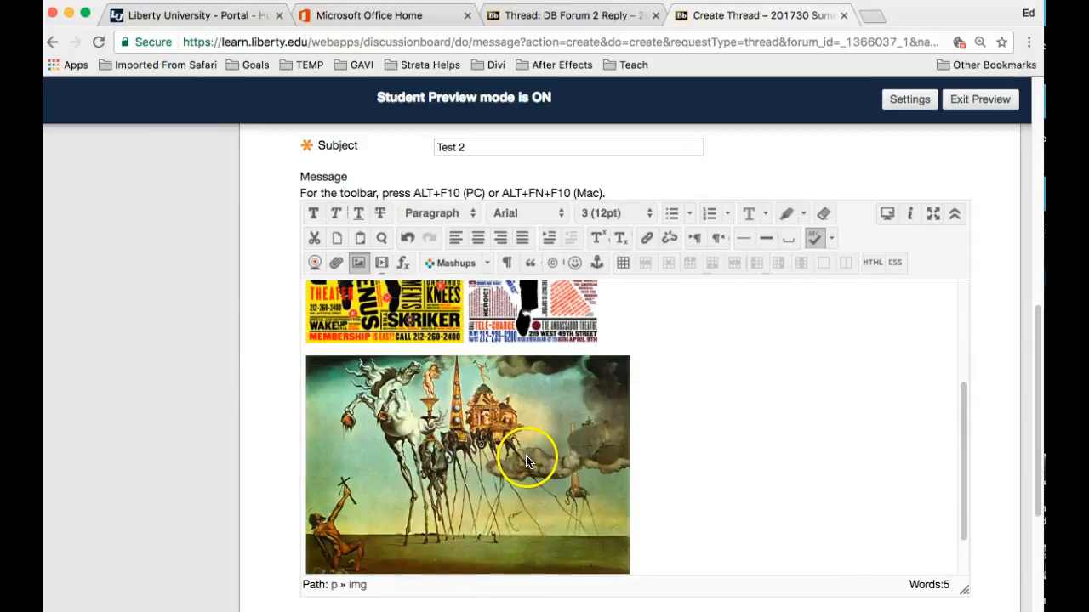
pyautogui.scroll(-2, 536, 458)
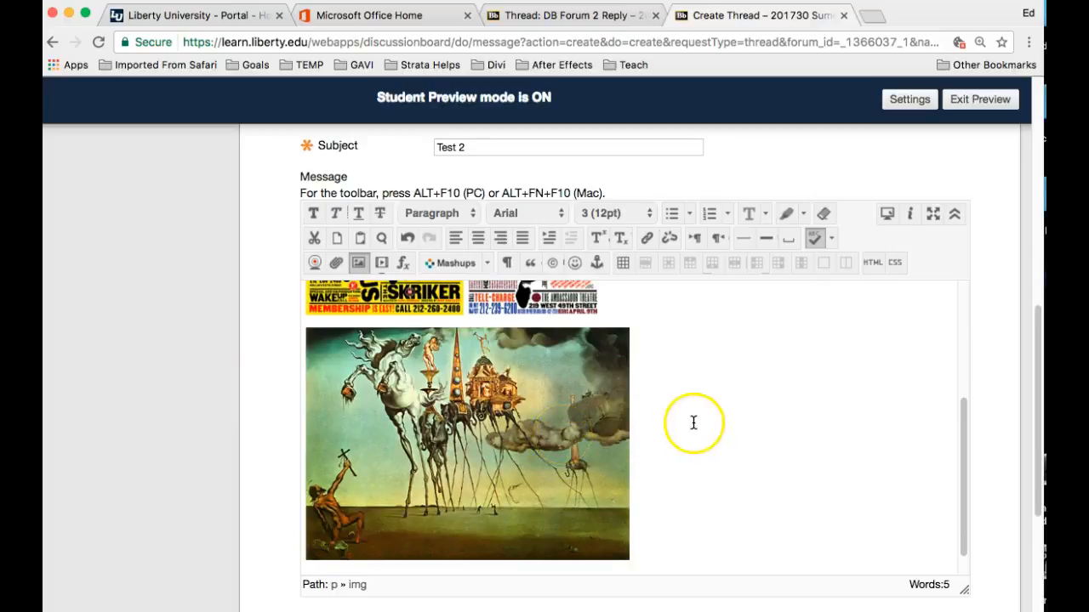
pyautogui.scroll(-5, 863, 343)
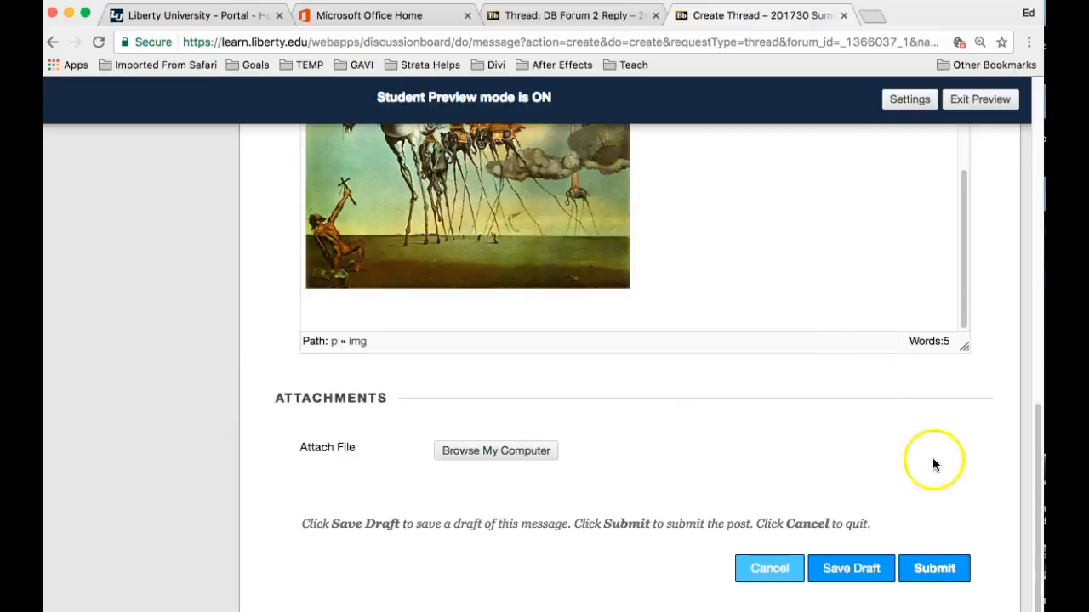
pyautogui.click(921, 570)
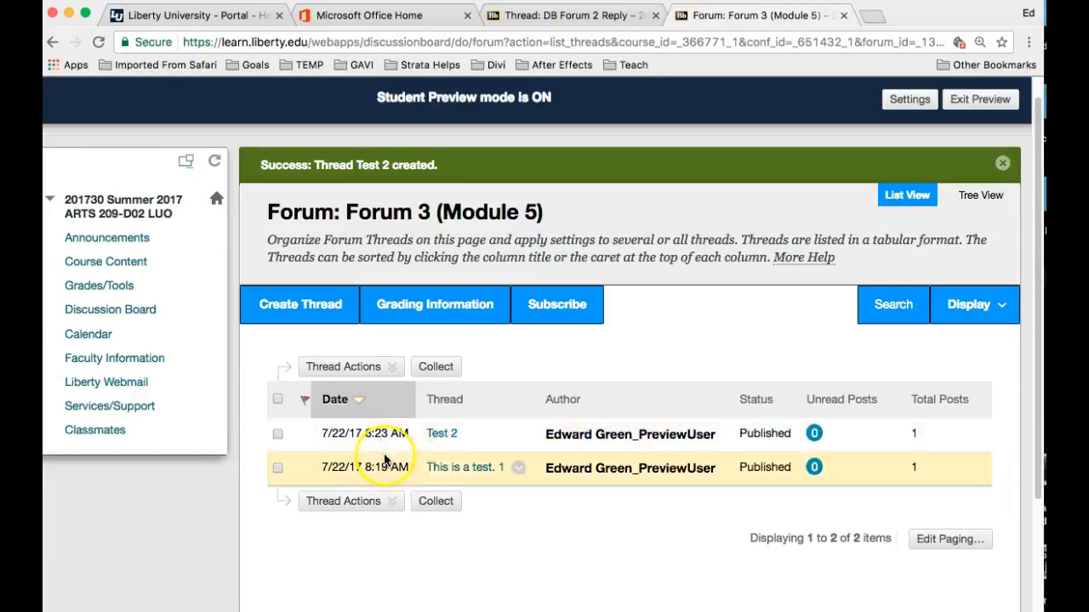
# - Open the published Test 2 thread and review its text and both images
pyautogui.click(439, 436)
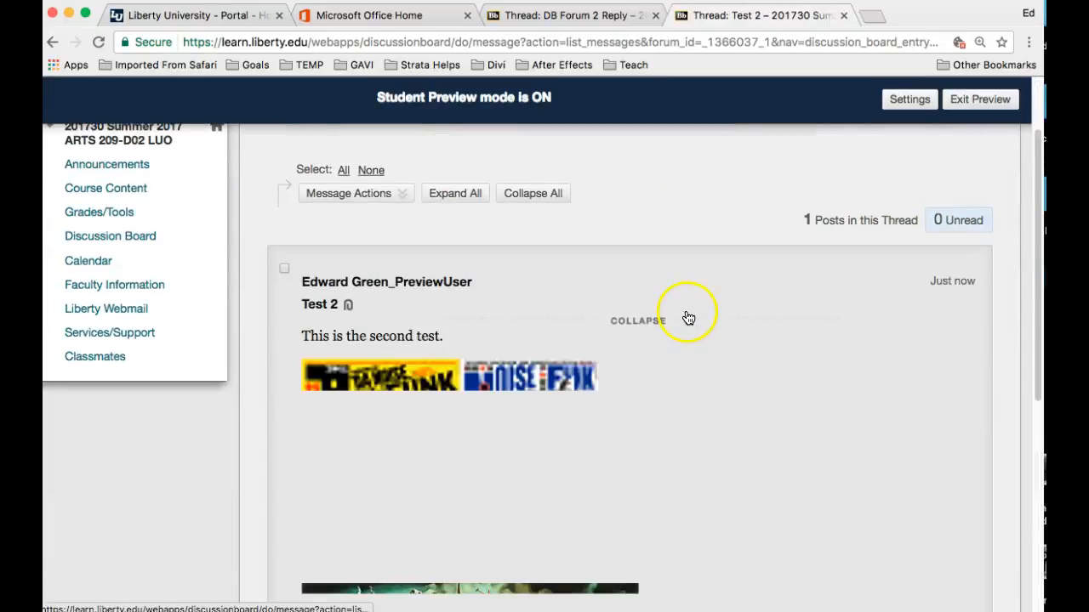
pyautogui.scroll(-4, 664, 315)
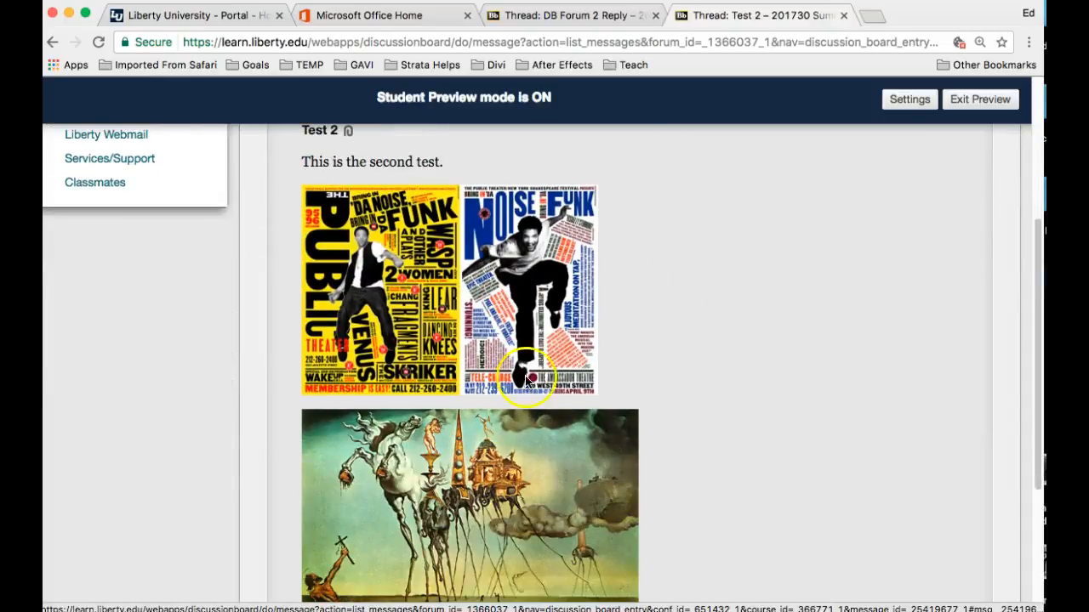
pyautogui.scroll(-5, 650, 374)
pyautogui.scroll(12, 650, 374)
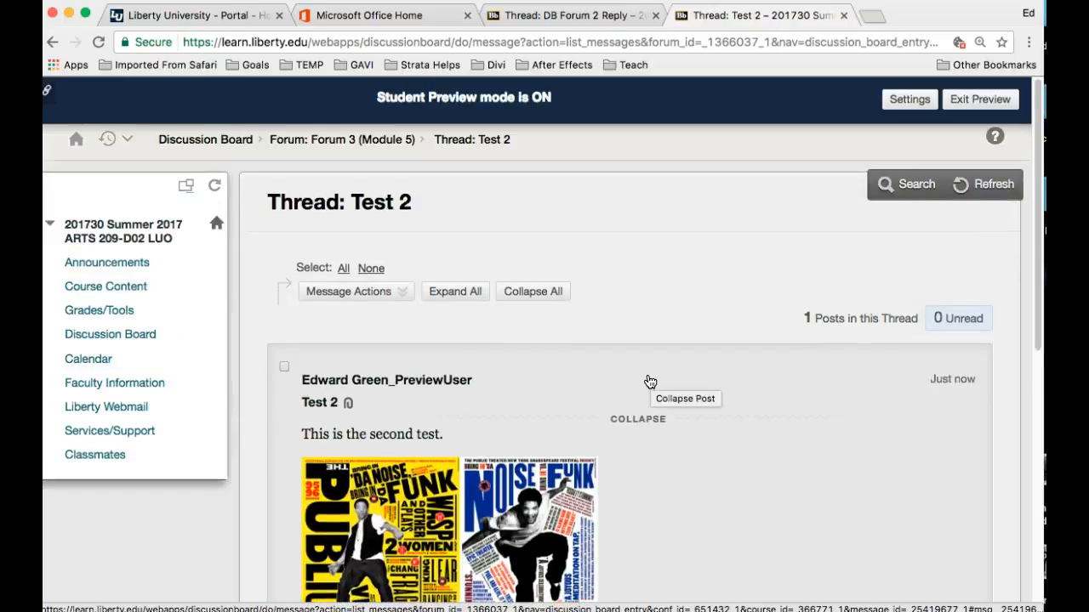
# - Create another thread in Forum 3 with the subject "test number 3" and the message "This is the third test." followed by a new line
pyautogui.click(303, 139)
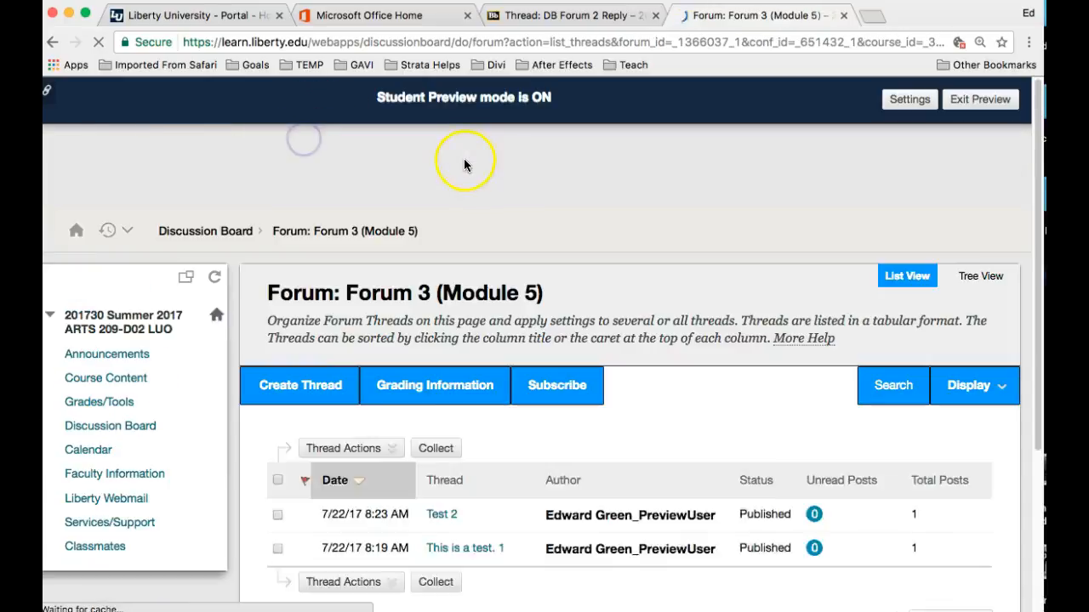
pyautogui.click(323, 303)
pyautogui.click(446, 349)
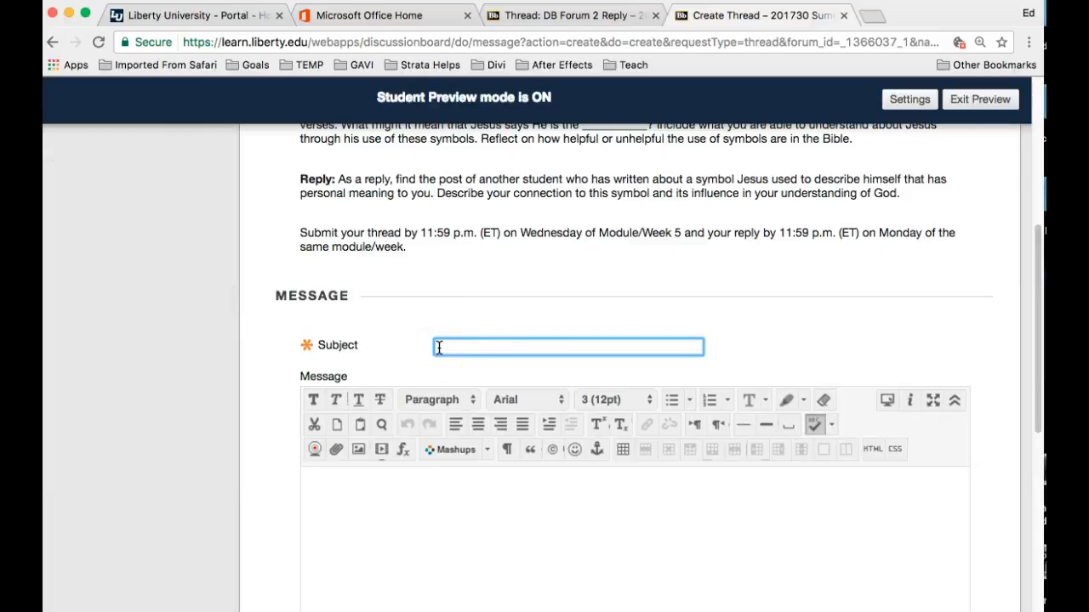
pyautogui.click(439, 347)
pyautogui.write('Test n')
pyautogui.click(414, 487)
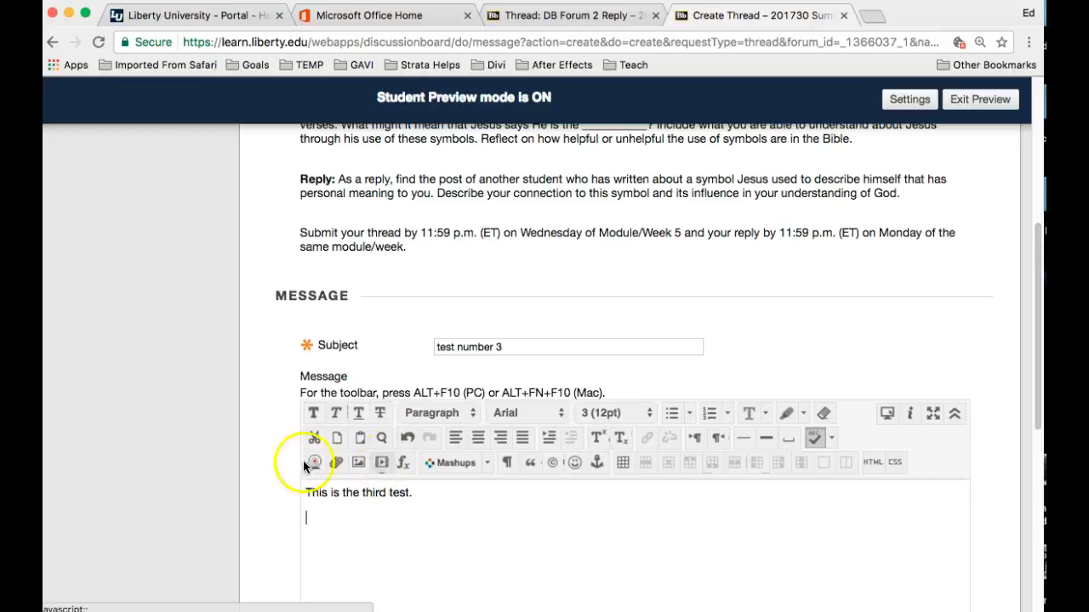
pyautogui.click(357, 462)
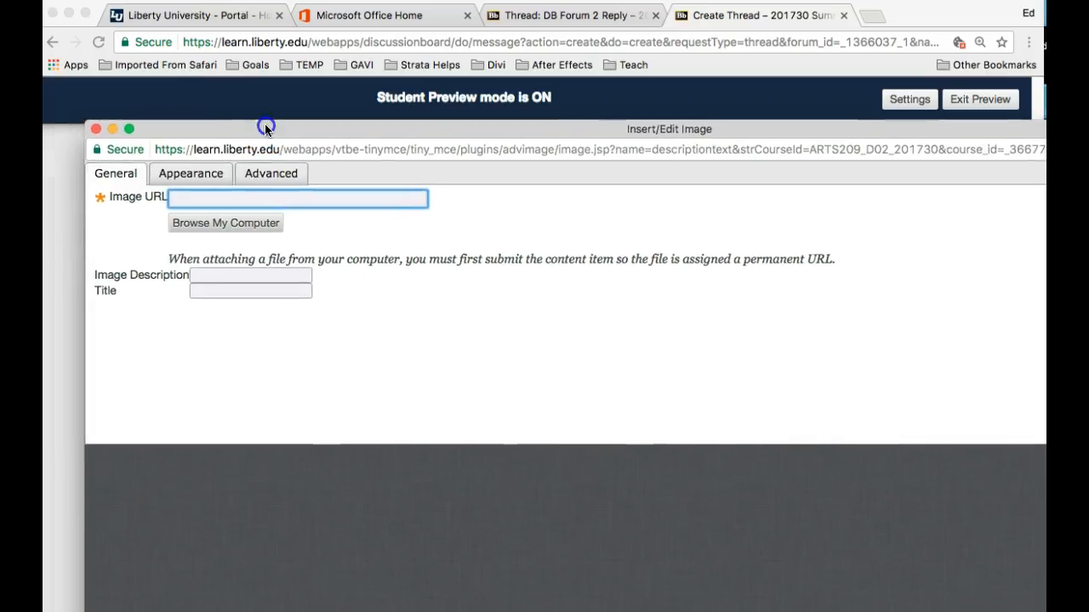
pyautogui.moveTo(212, 72); pyautogui.dragTo(43, 1)
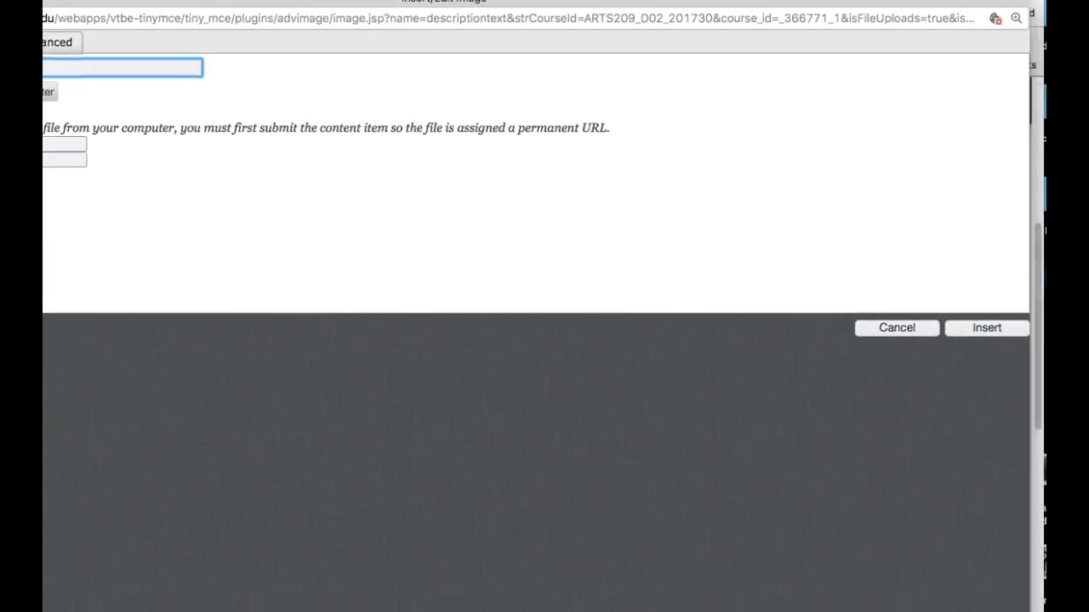
pyautogui.click(908, 330)
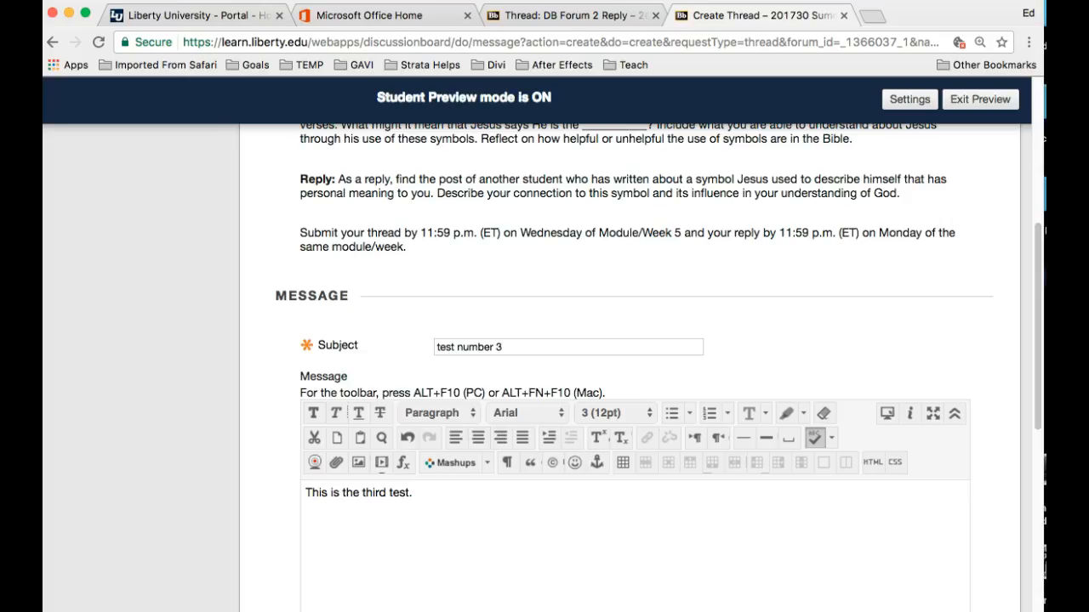
# - Search Google for "iron man" in a new browser tab and show the image results
pyautogui.click(872, 21)
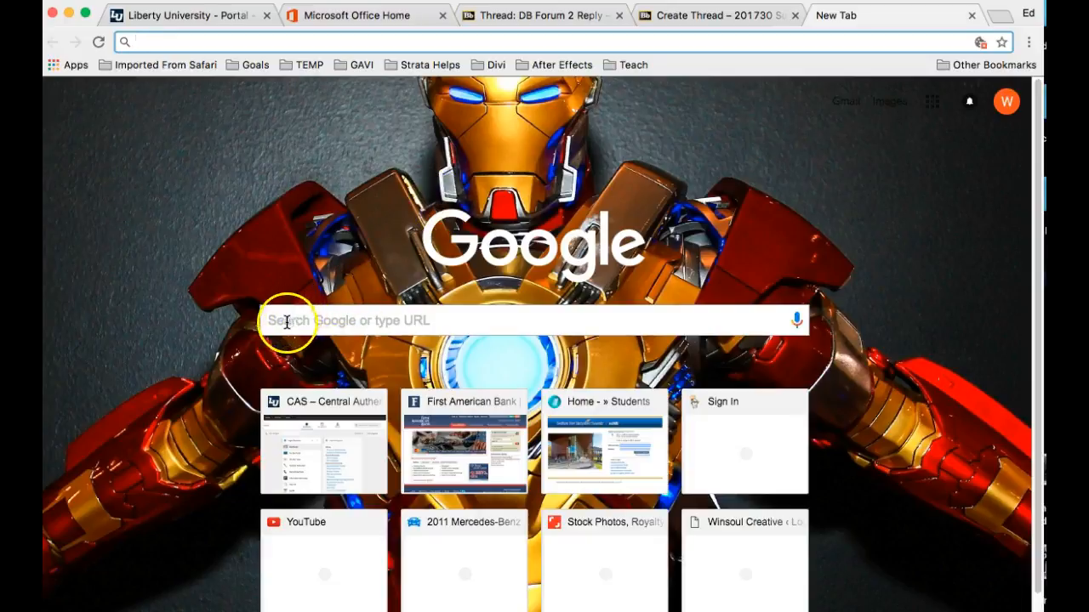
pyautogui.click(286, 323)
pyautogui.write('ir')
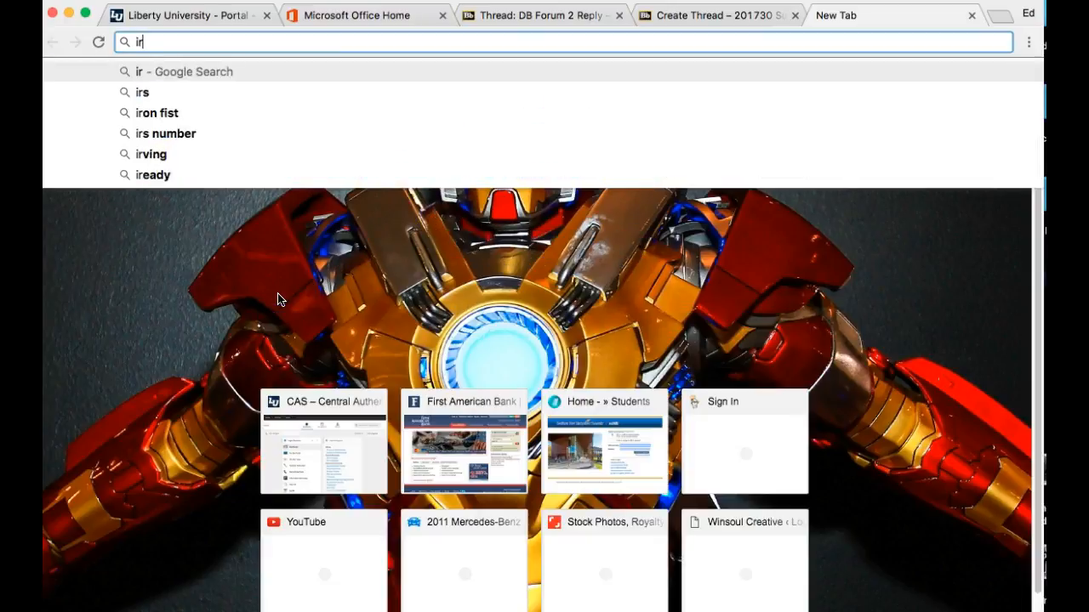
pyautogui.write('on ')
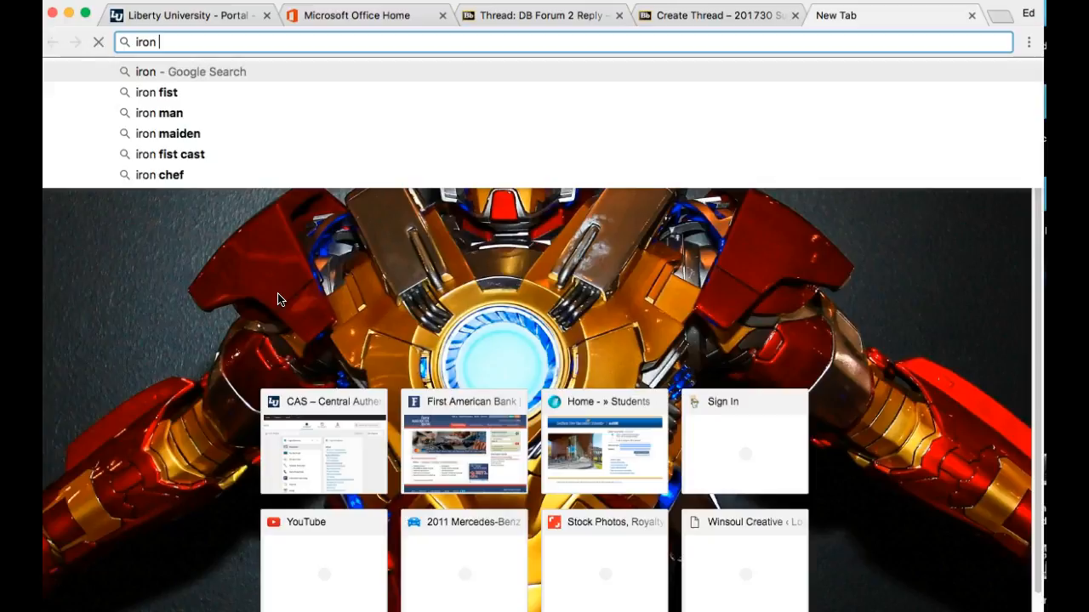
pyautogui.write('man')
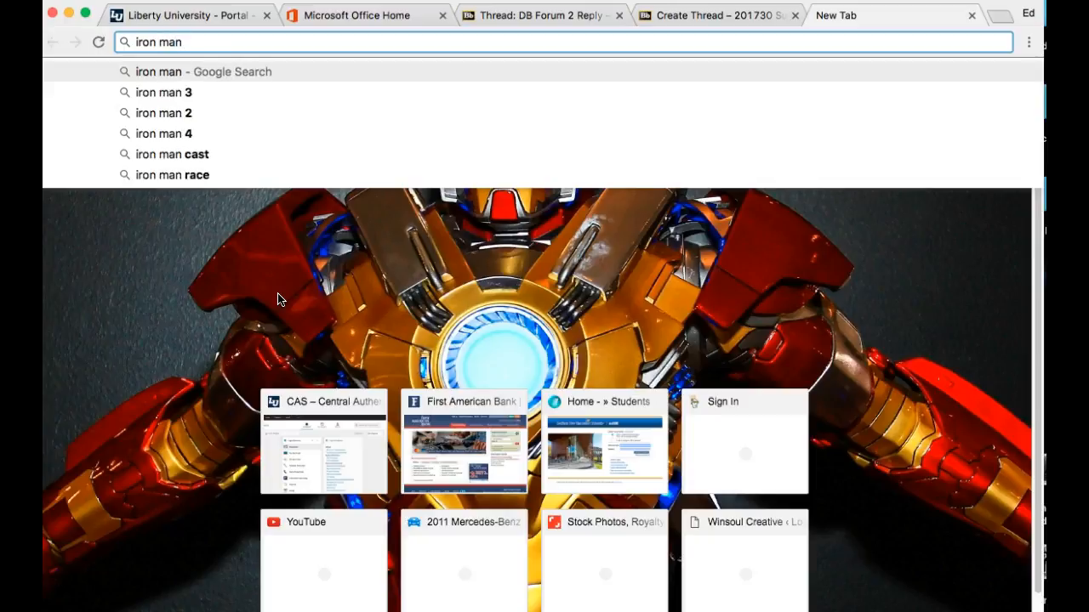
pyautogui.press('Return')
pyautogui.click(278, 124)
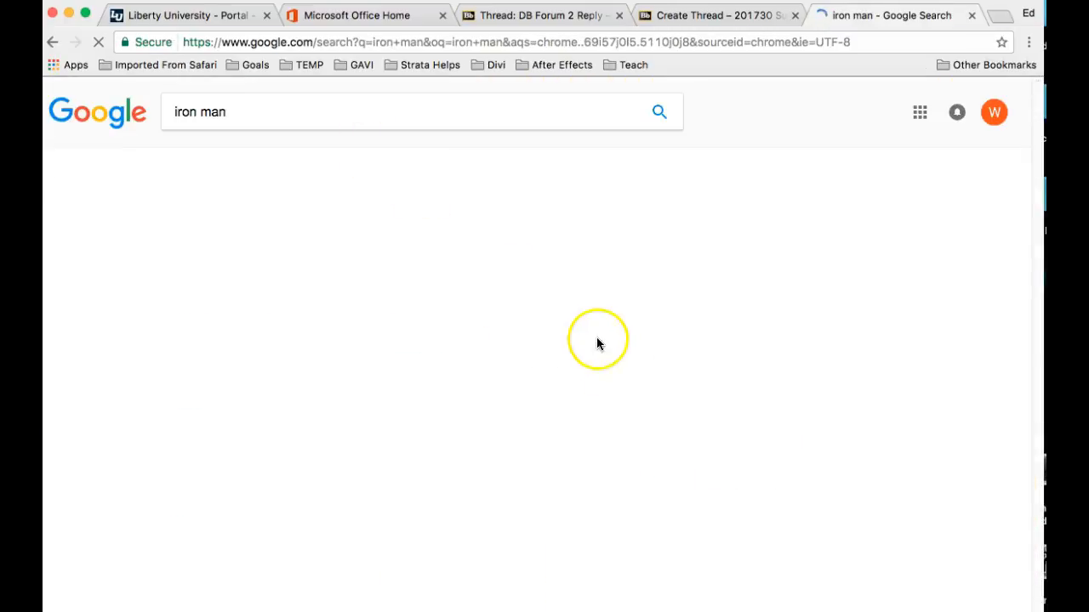
pyautogui.click(232, 159)
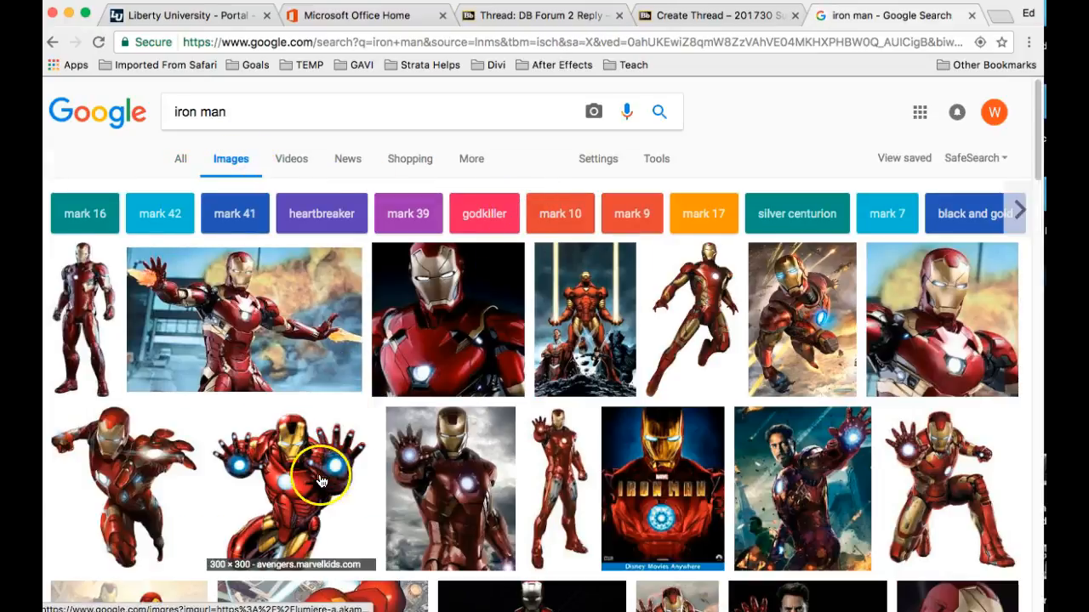
# - Open the 300 × 300 Iron Man picture from avengers.marvelkids.com as a standalone image and copy its full URL
pyautogui.click(318, 478)
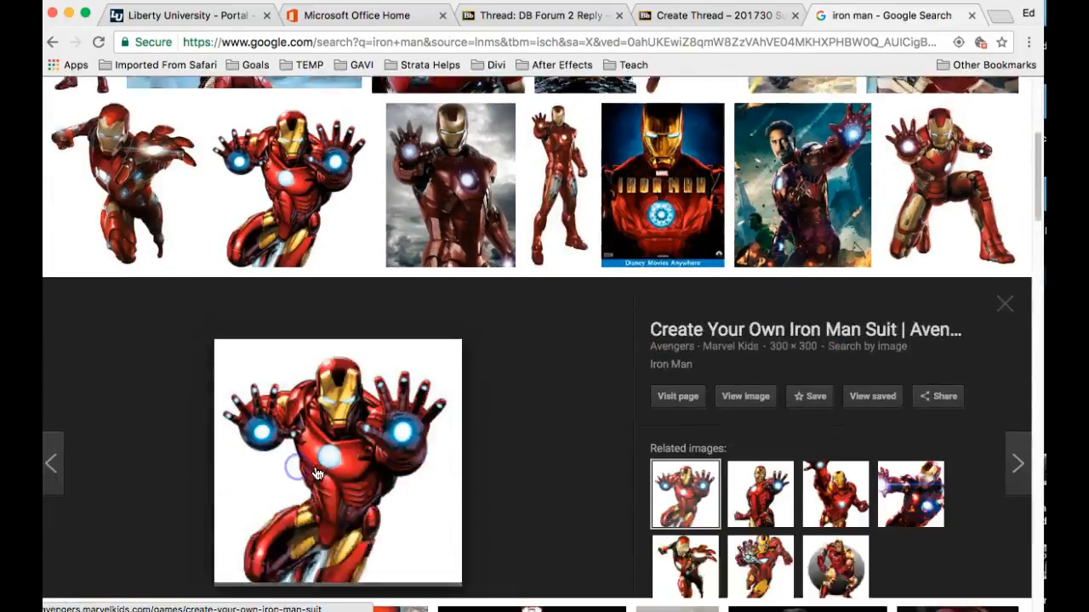
pyautogui.click(740, 330)
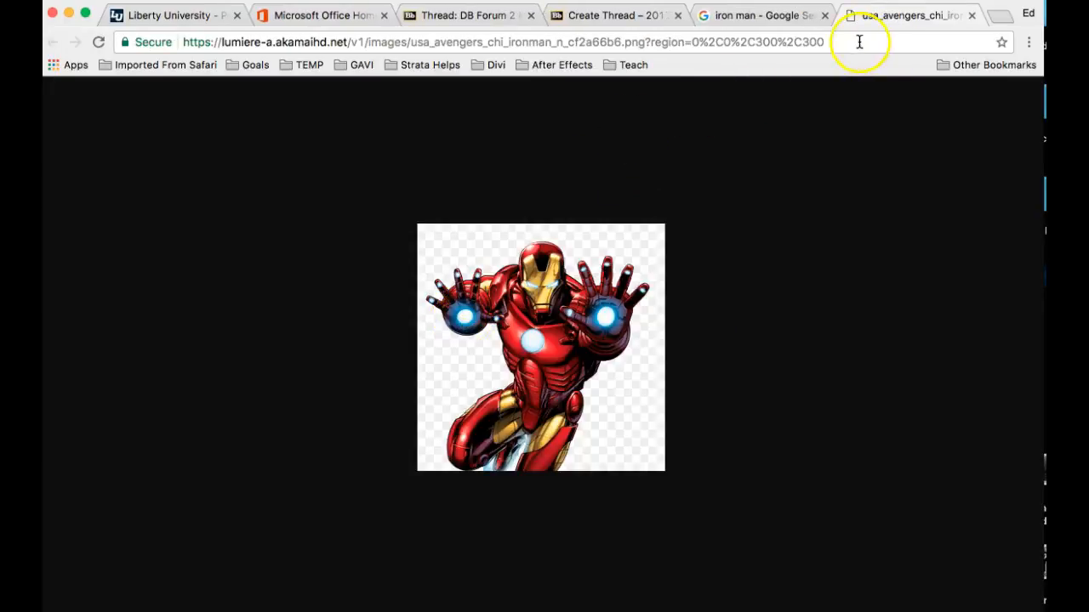
pyautogui.moveTo(829, 40); pyautogui.dragTo(272, 27)
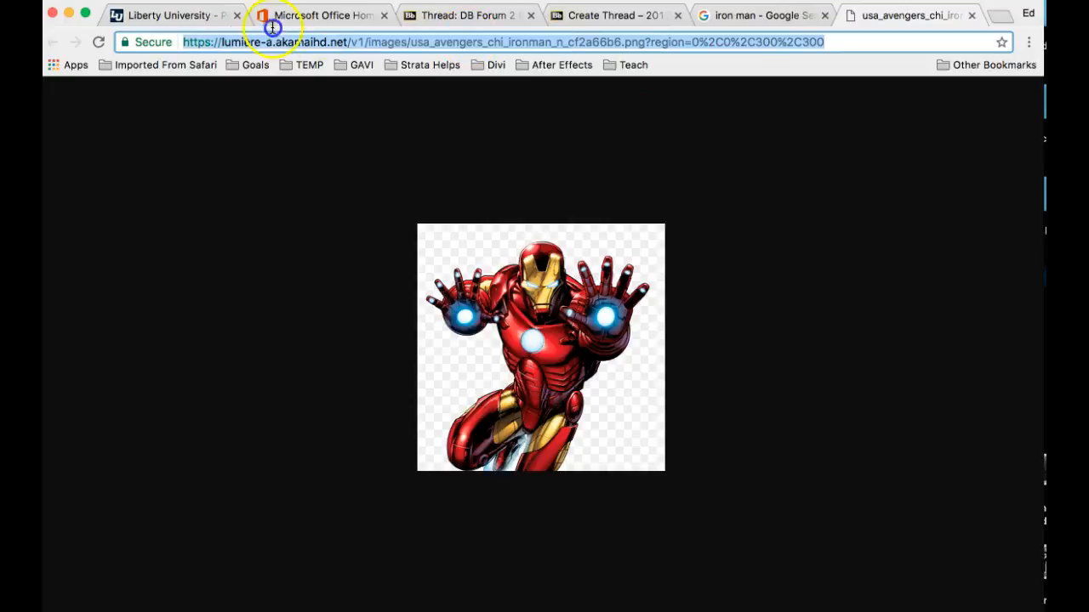
pyautogui.rightClick(195, 41)
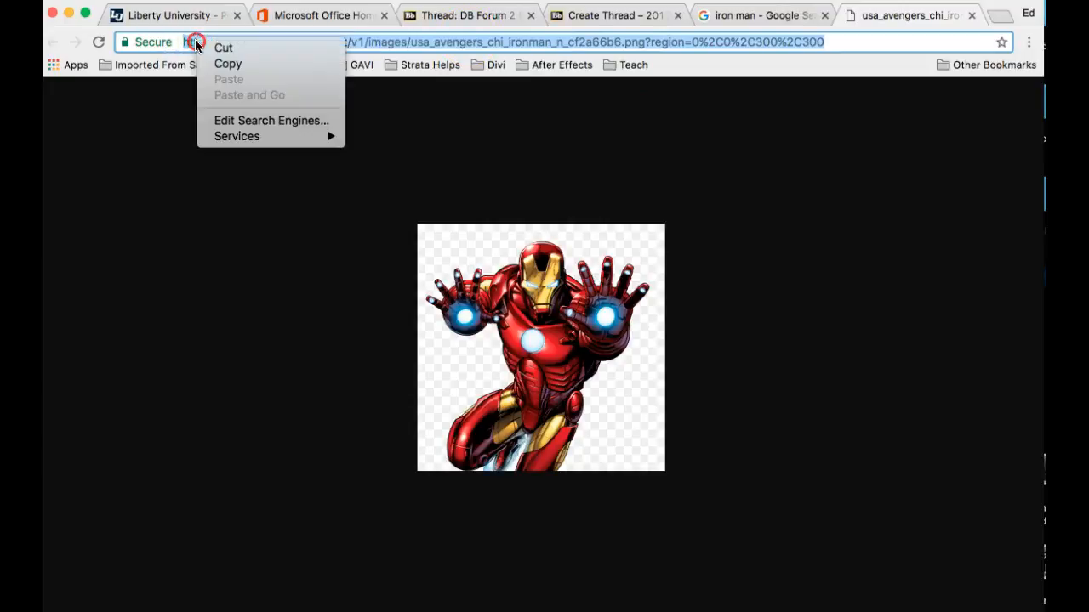
pyautogui.click(330, 63)
# - Return to the thread being created, start inserting an image, and paste the copied address as the image URL
pyautogui.click(598, 17)
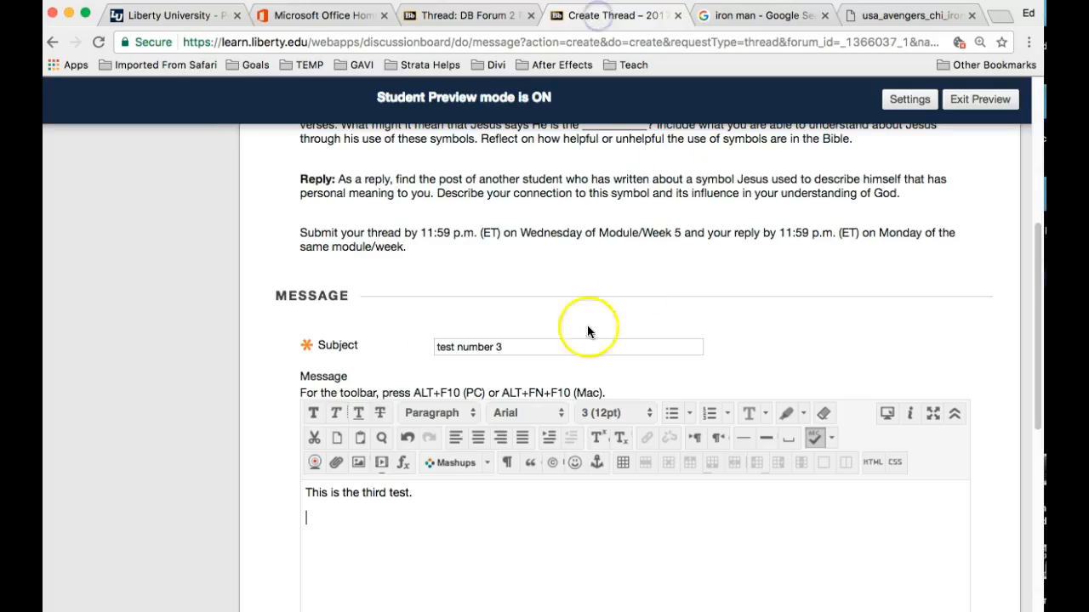
pyautogui.click(357, 464)
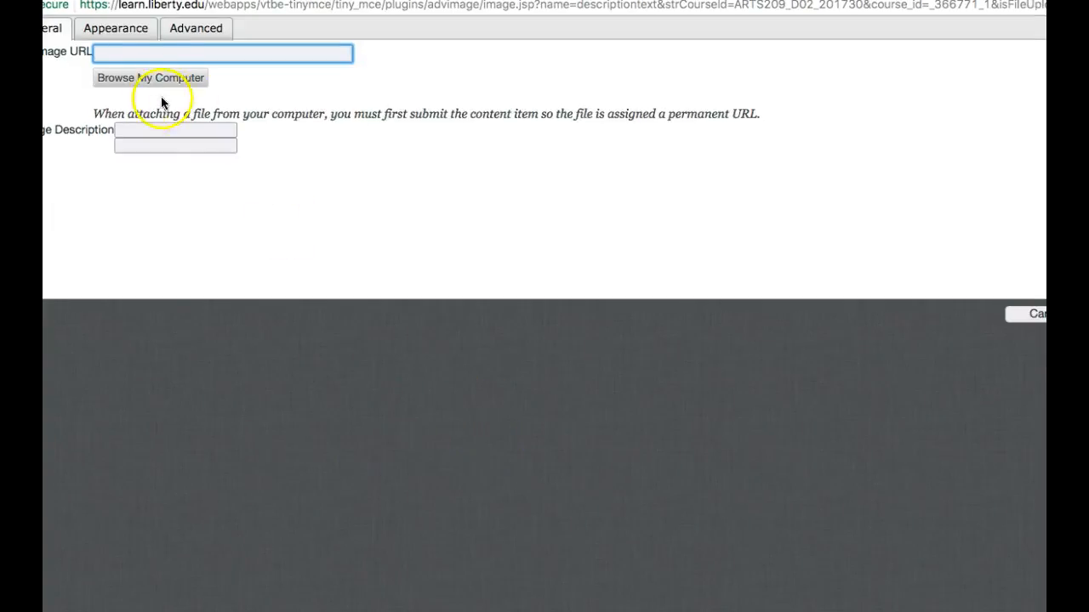
pyautogui.rightClick(111, 52)
pyautogui.click(134, 128)
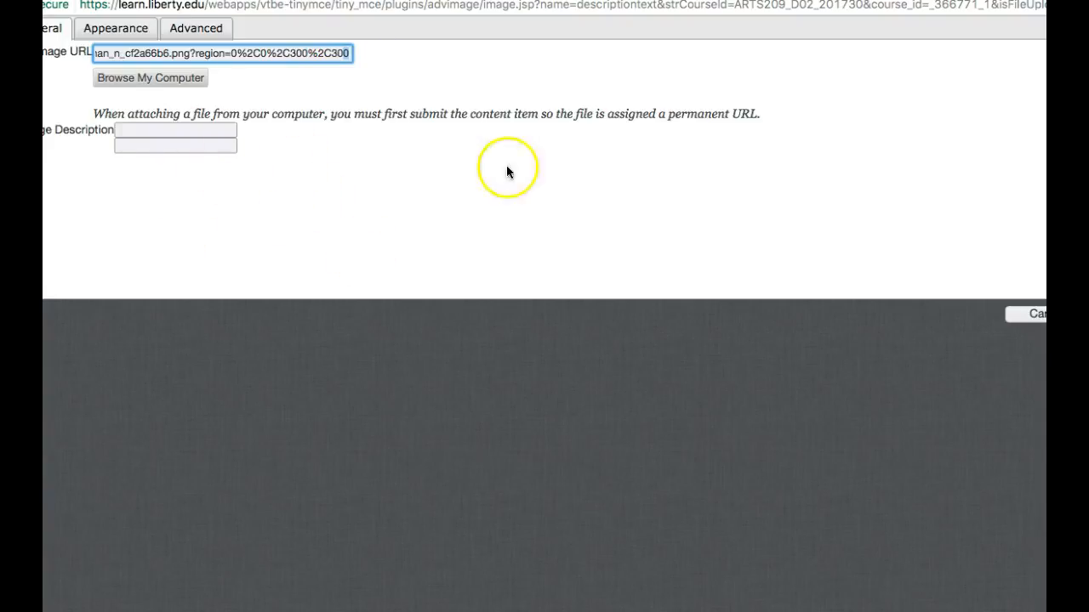
pyautogui.press('Tab')
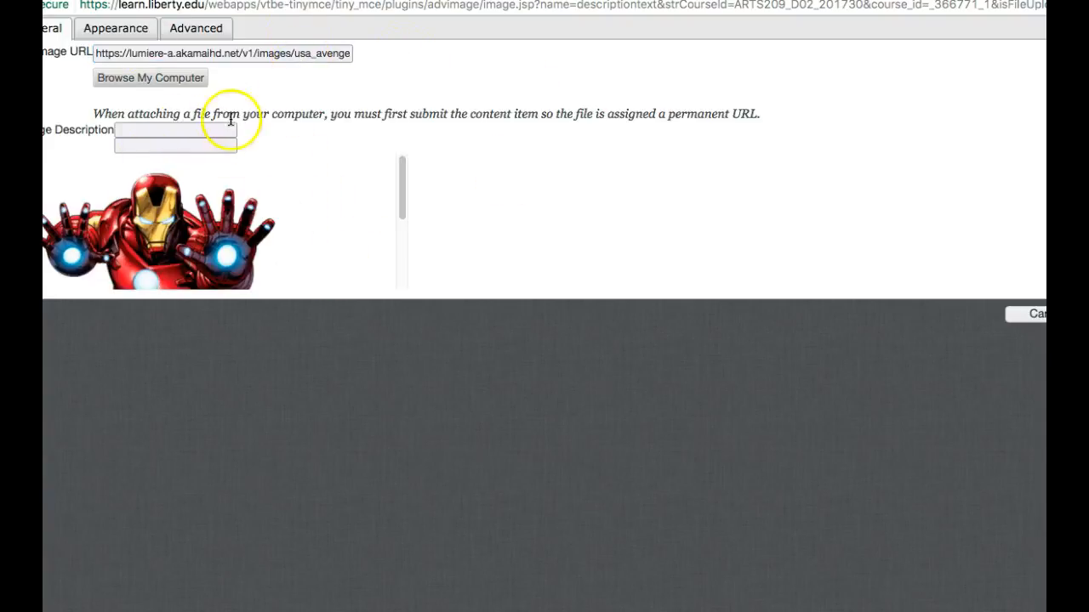
# - Move and narrow the image dialog until its controls are reachable, and insert the Iron Man picture without an image description
pyautogui.moveTo(400, 178); pyautogui.dragTo(412, 157)
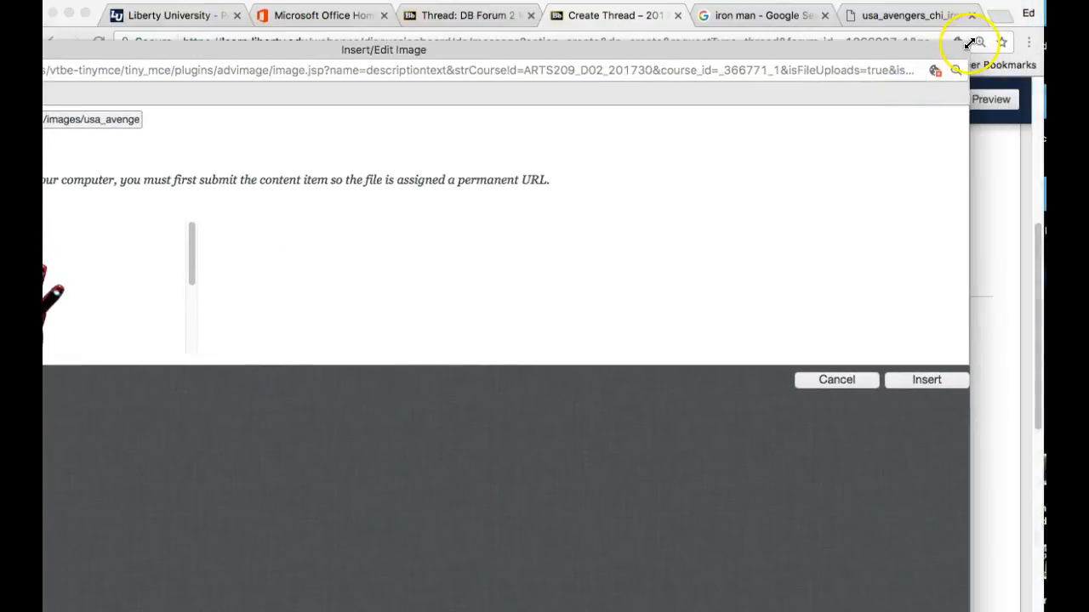
pyautogui.moveTo(970, 43); pyautogui.dragTo(882, 60)
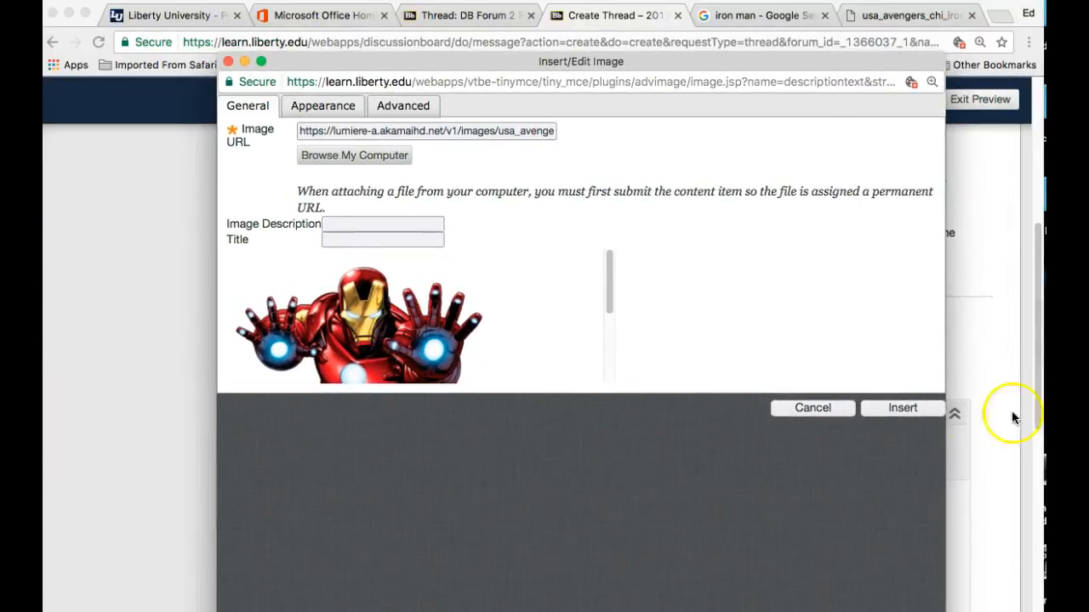
pyautogui.click(902, 408)
pyautogui.click(743, 186)
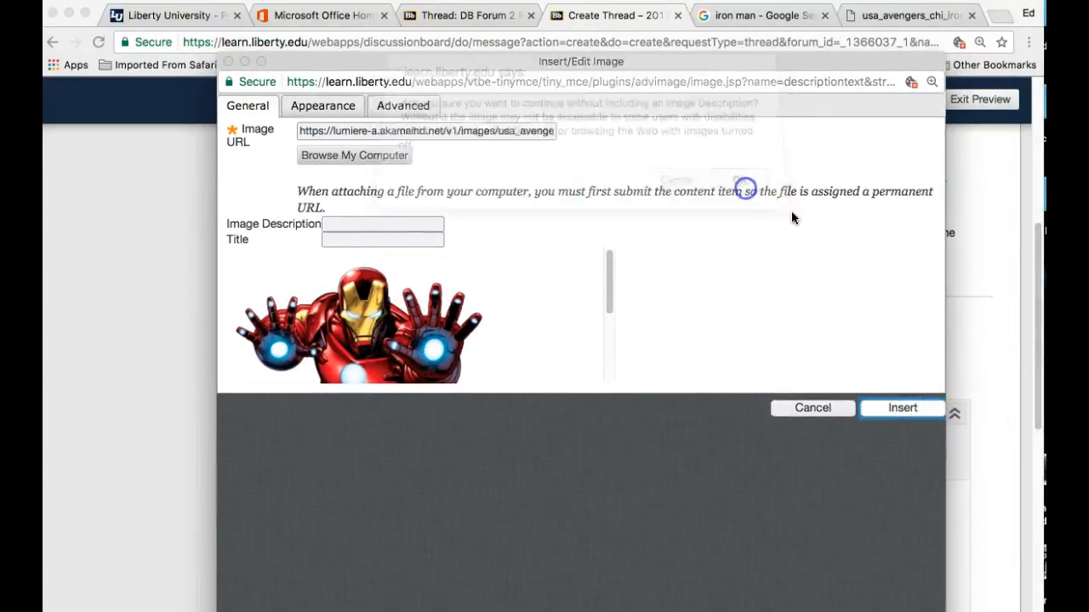
# - Select the Iron Man picture in the message and scale it down proportionally to about two thirds of its size
pyautogui.scroll(-3, 867, 484)
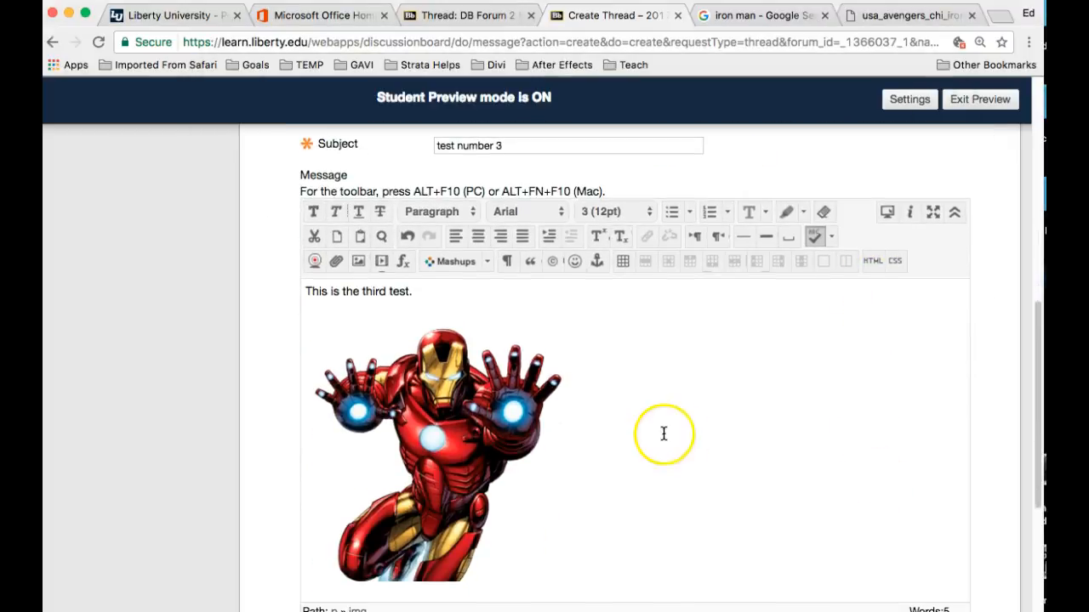
pyautogui.rightClick(483, 408)
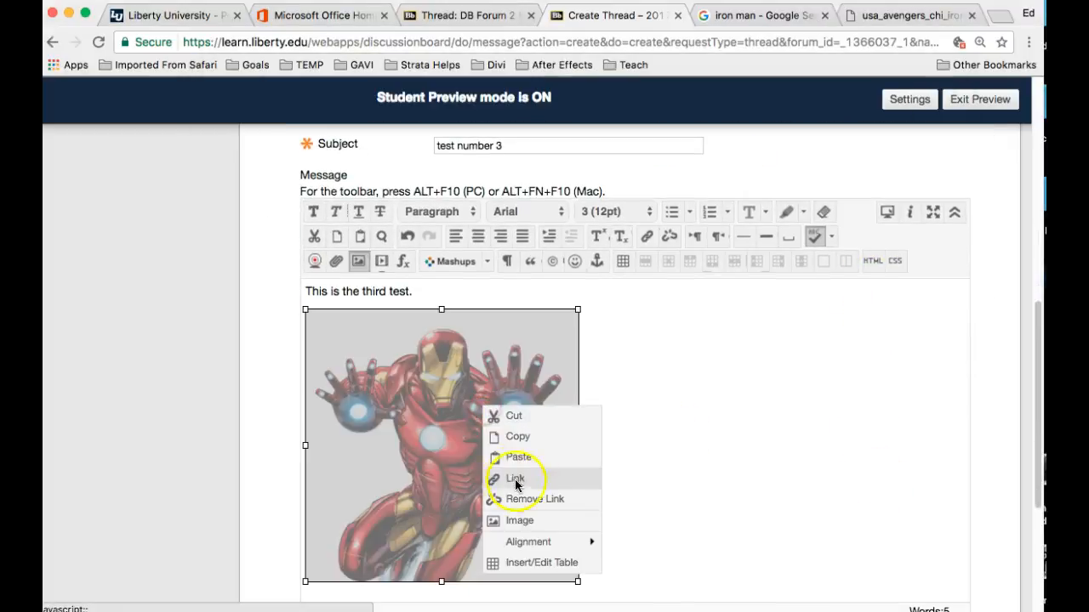
pyautogui.click(445, 352)
pyautogui.moveTo(577, 309); pyautogui.dragTo(460, 400)
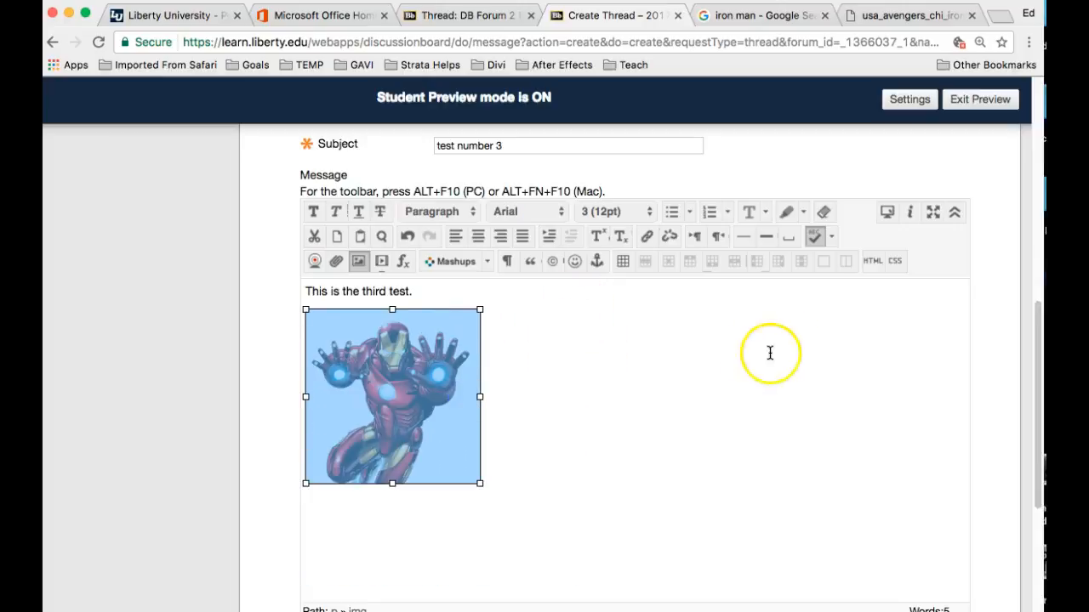
# - Edit the message's HTML to delete the Iron Man picture's height attribute and set its width to 100%
pyautogui.click(873, 263)
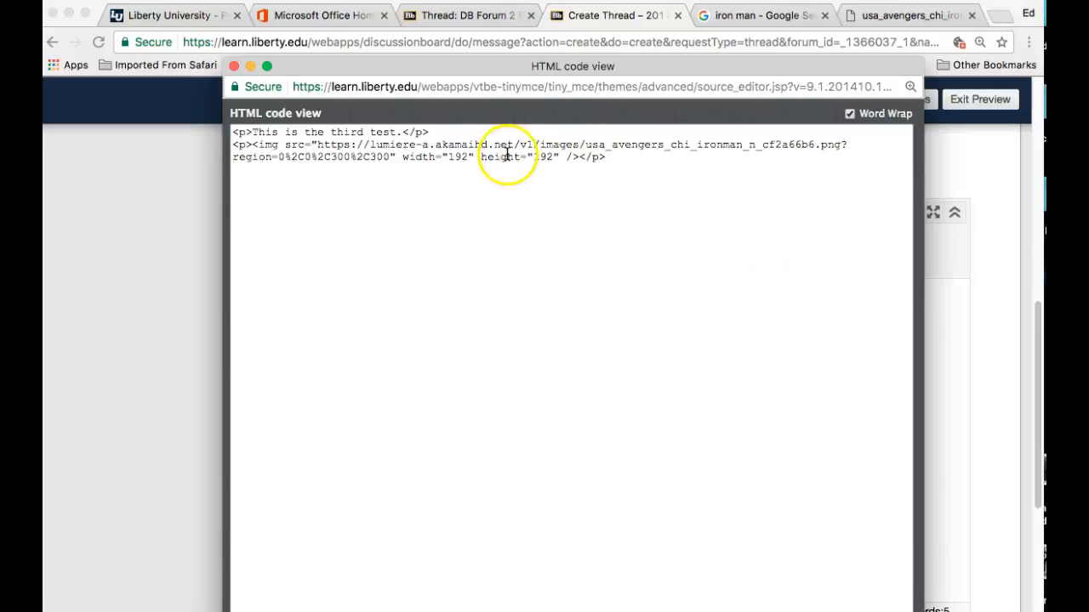
pyautogui.moveTo(558, 158); pyautogui.dragTo(481, 160)
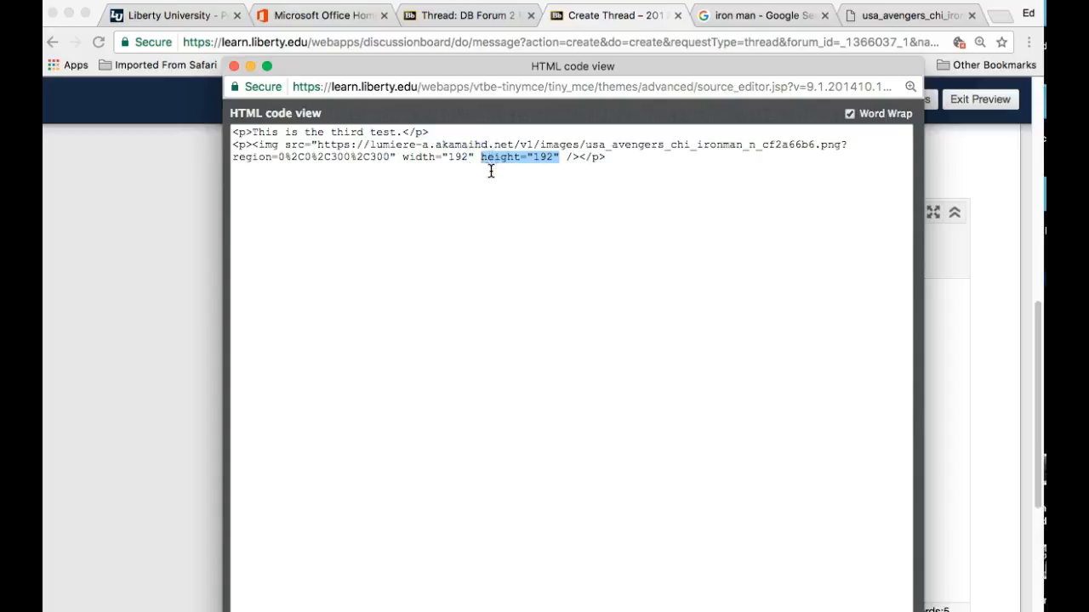
pyautogui.press('BackSpace')
pyautogui.click(467, 156)
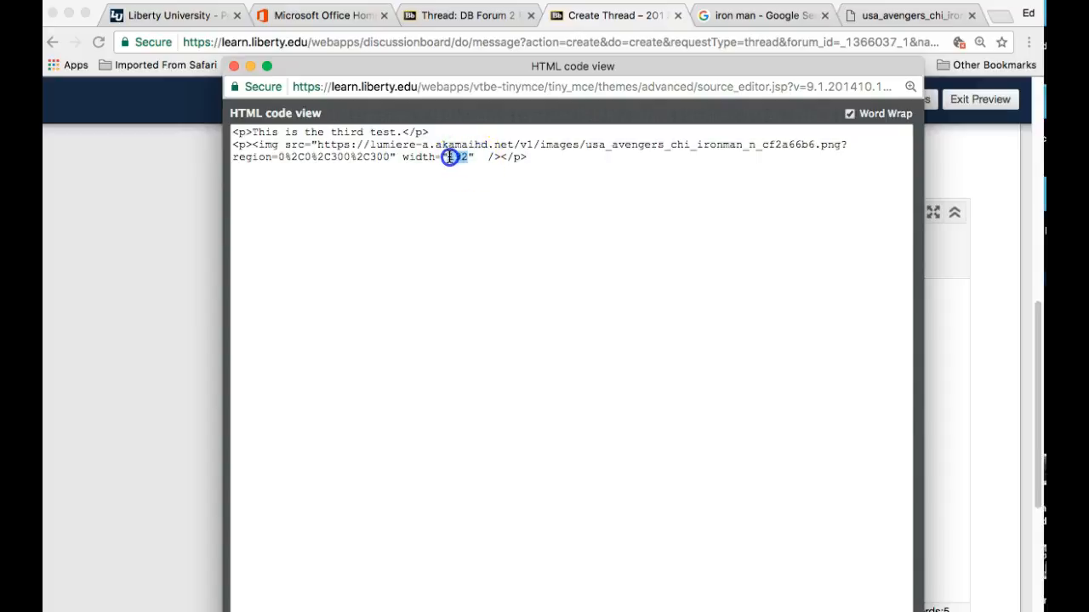
pyautogui.write('100')
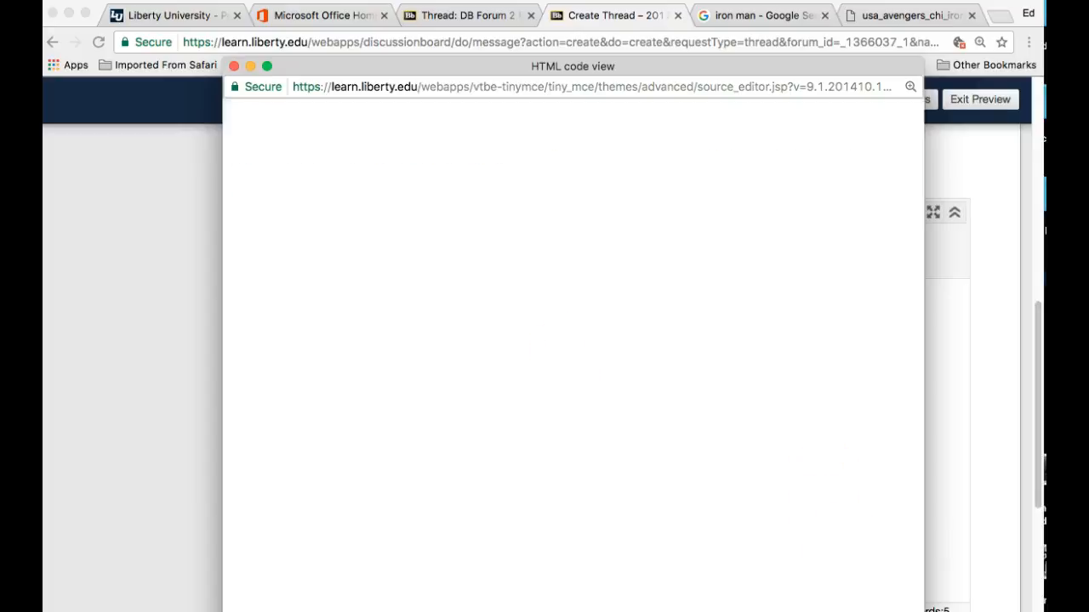
pyautogui.scroll(-5, 724, 341)
pyautogui.scroll(3, 731, 375)
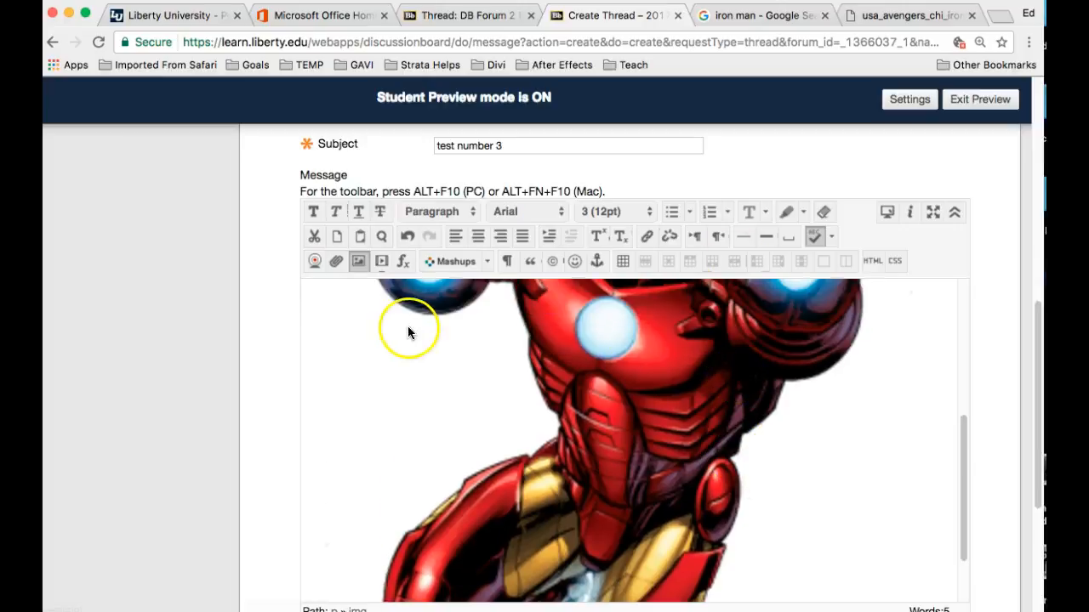
pyautogui.scroll(6, 802, 474)
pyautogui.scroll(-2, 798, 480)
pyautogui.scroll(-4, 797, 479)
pyautogui.scroll(6, 797, 477)
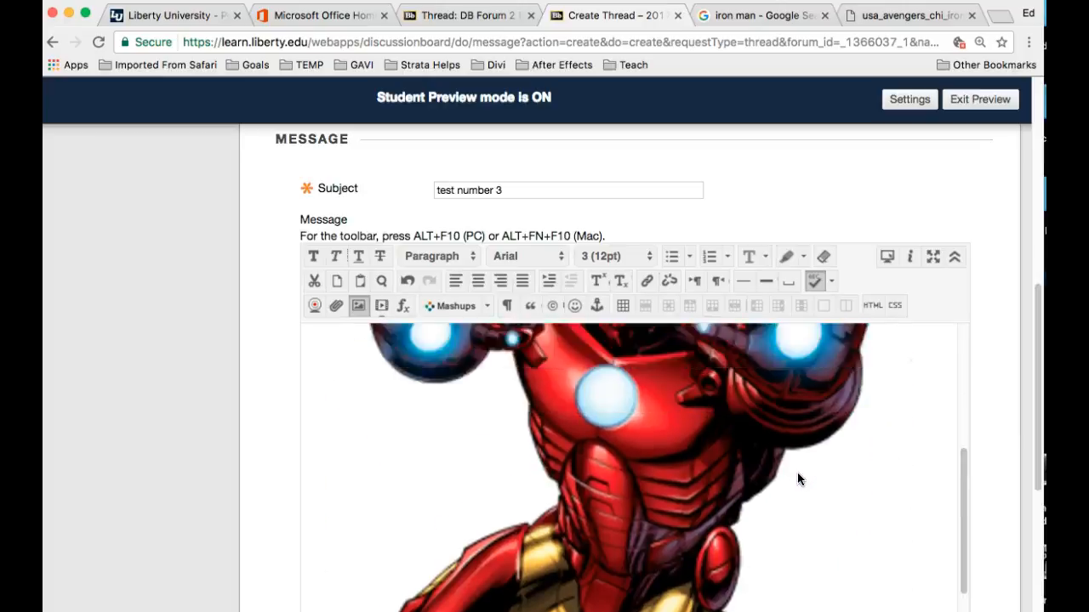
# - Set the Iron Man picture's width to 65% in the message's HTML code and check its size in the message
pyautogui.click(870, 304)
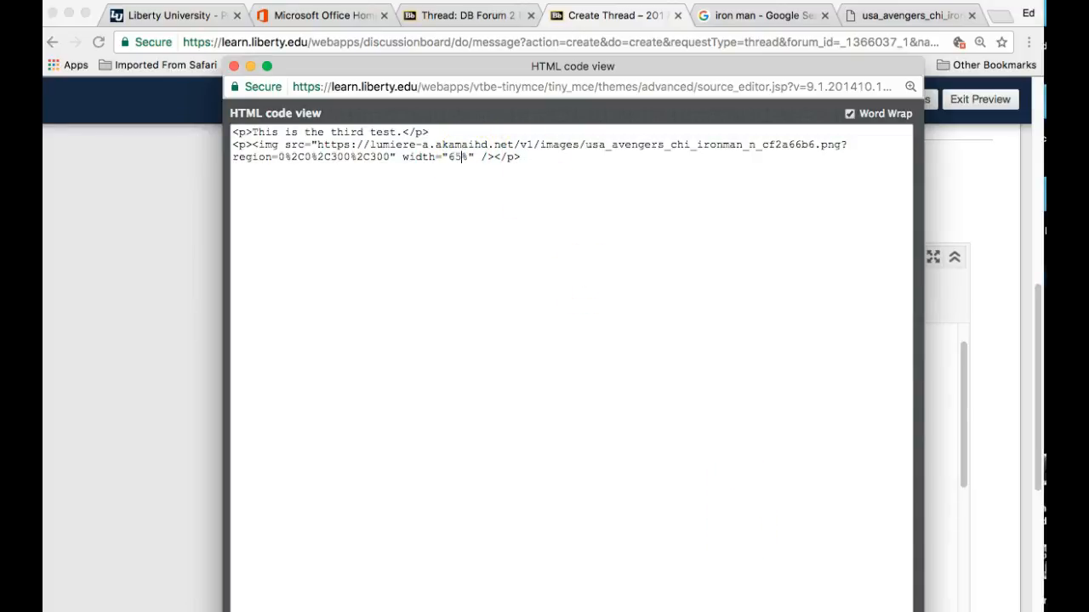
pyautogui.click(872, 610)
pyautogui.scroll(-5, 702, 387)
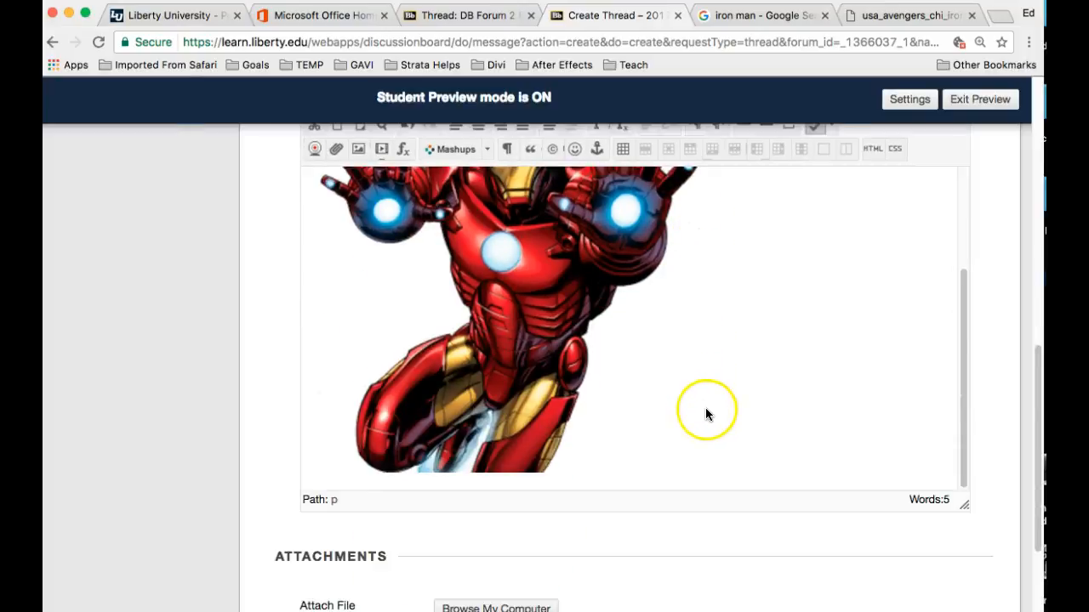
pyautogui.scroll(3, 706, 410)
pyautogui.scroll(-2, 766, 459)
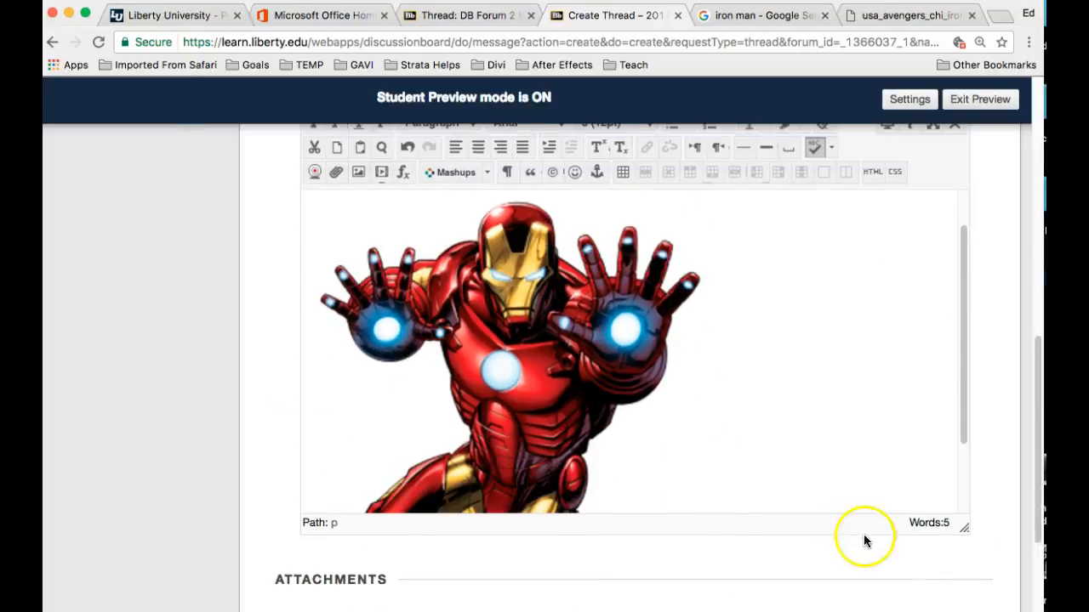
pyautogui.scroll(-4, 862, 539)
pyautogui.scroll(4, 882, 479)
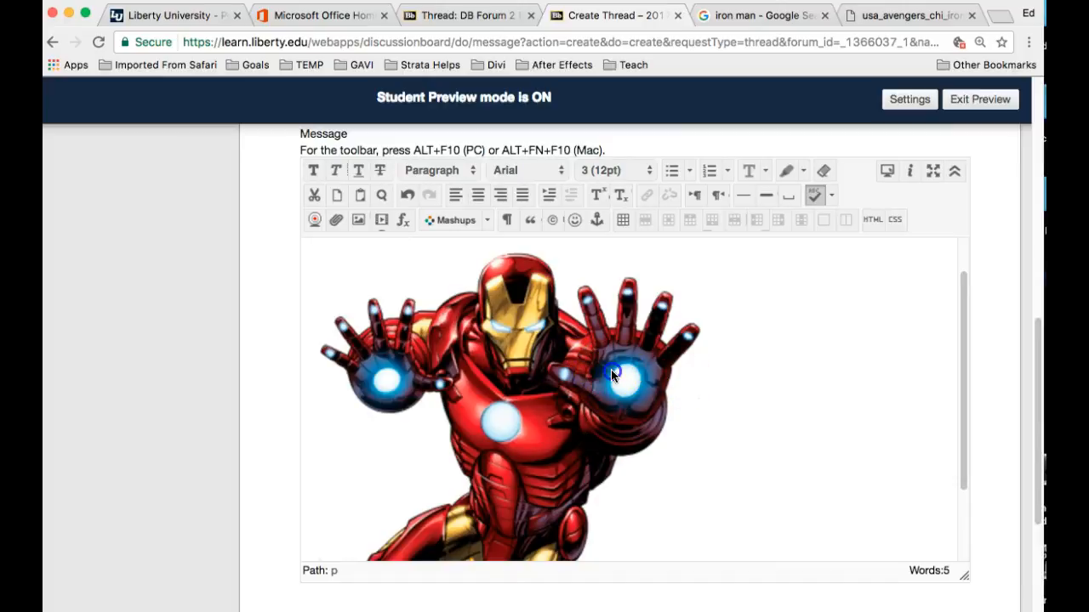
pyautogui.rightClick(632, 361)
pyautogui.click(674, 299)
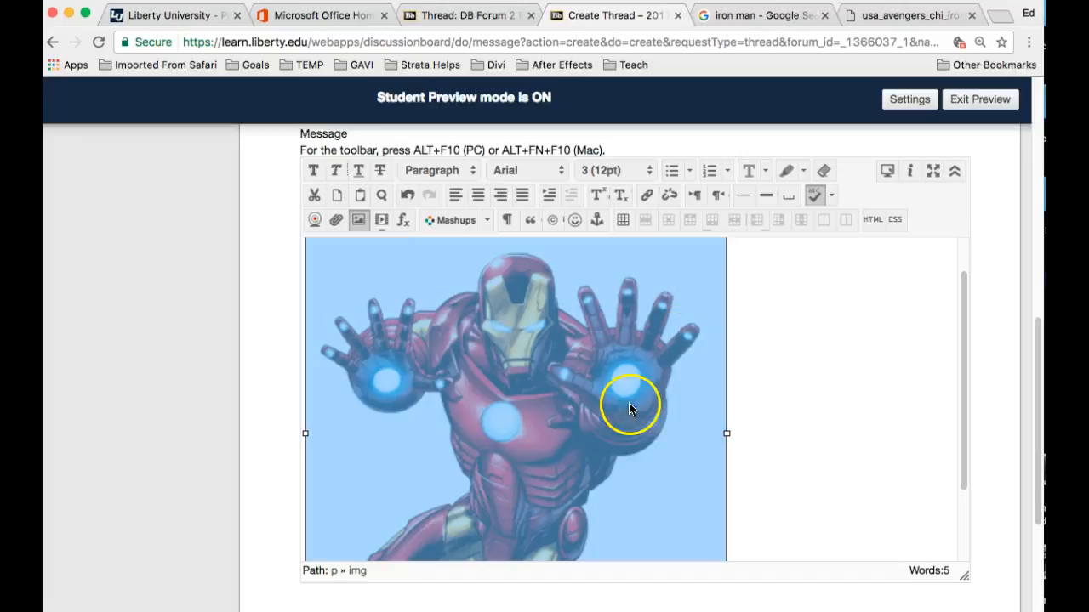
pyautogui.rightClick(621, 346)
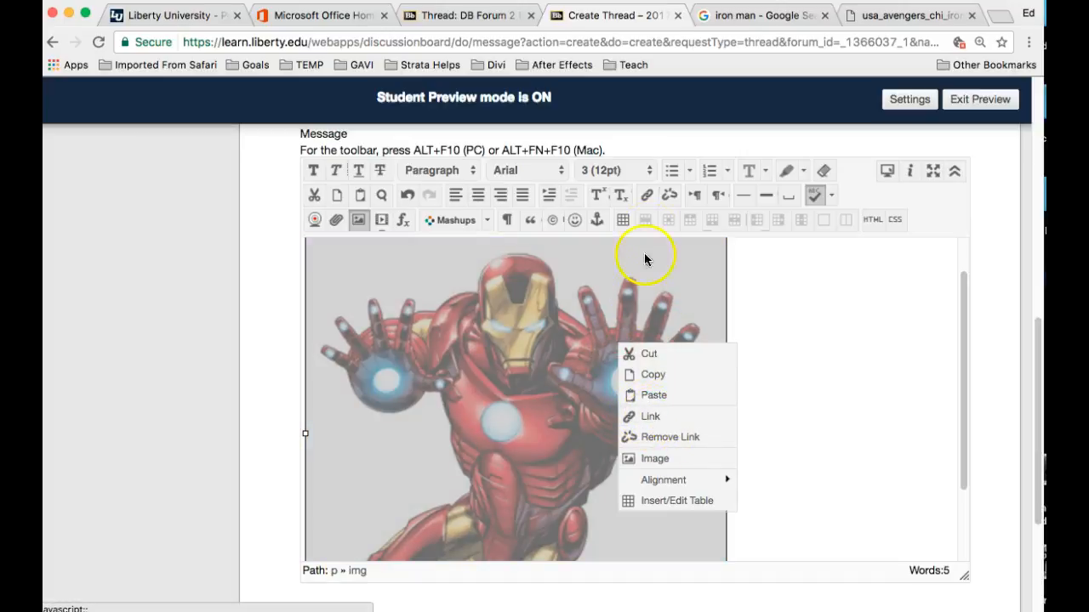
pyautogui.click(647, 417)
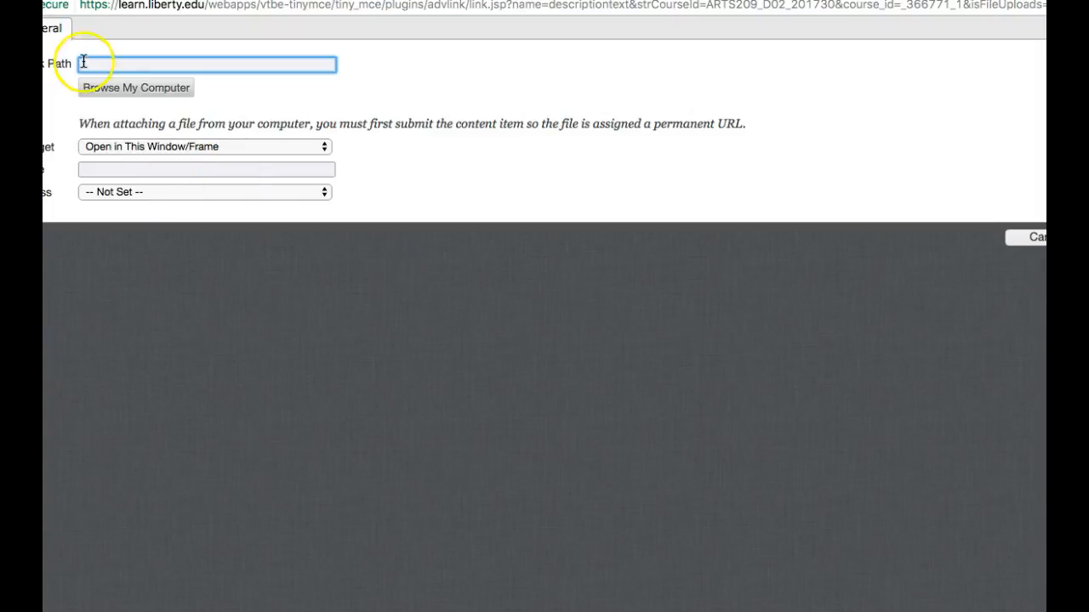
pyautogui.write('http')
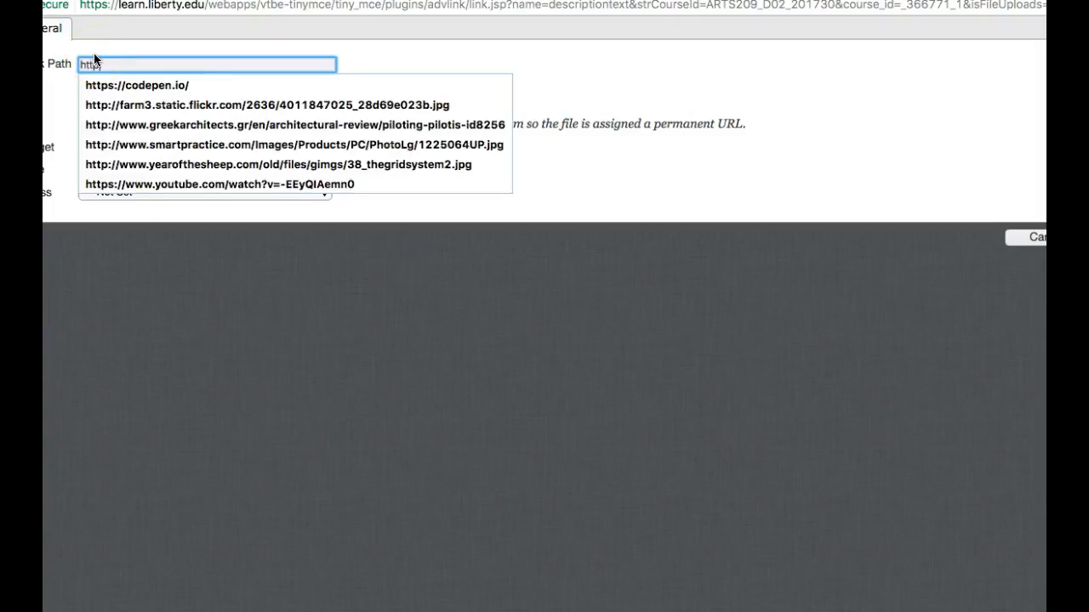
pyautogui.write('://')
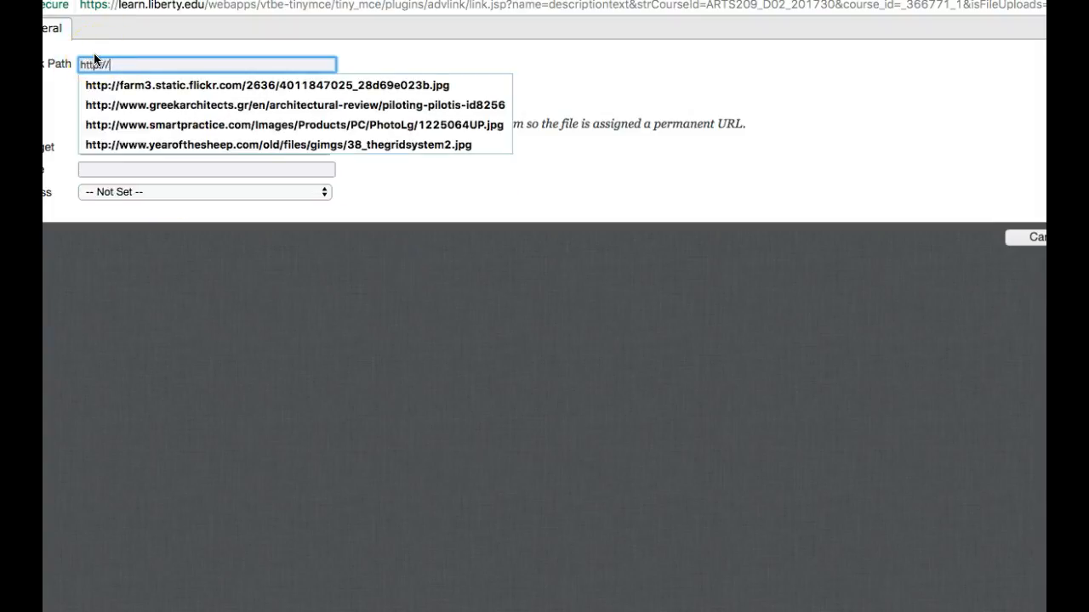
pyautogui.write('g')
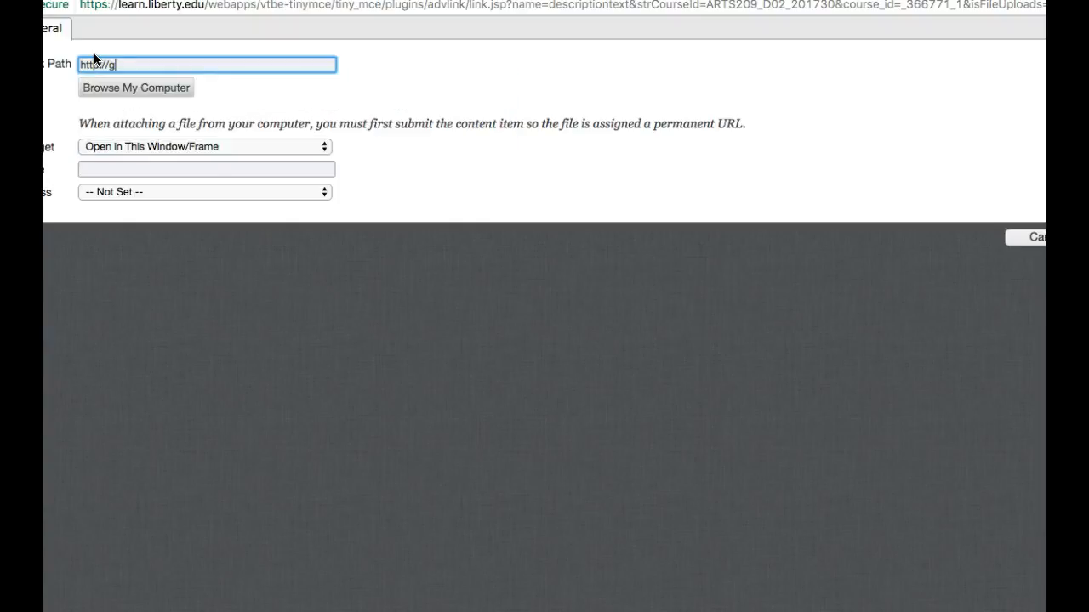
pyautogui.write('oogle.com')
# - Set the link's target to Open in New Window (_blank) and insert the link on the picture
pyautogui.click(221, 153)
pyautogui.click(156, 163)
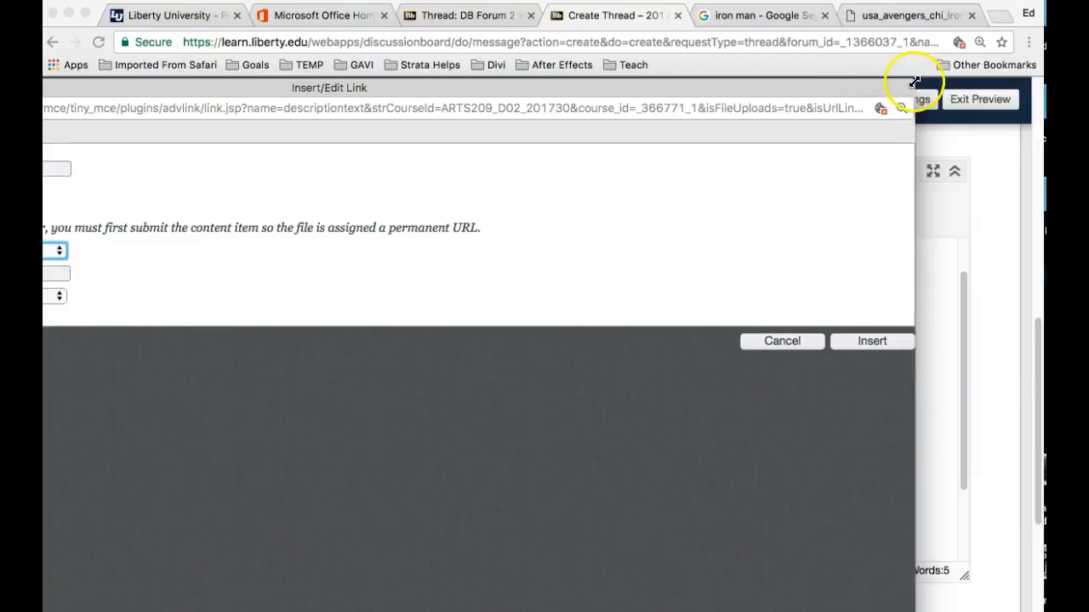
pyautogui.moveTo(868, 88); pyautogui.dragTo(889, 45)
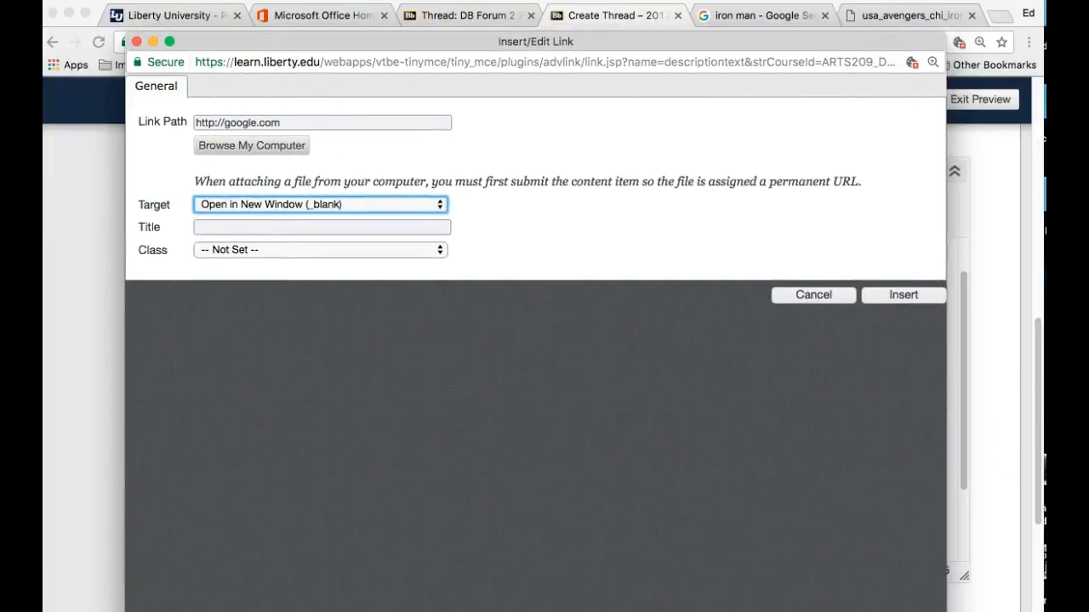
pyautogui.click(916, 305)
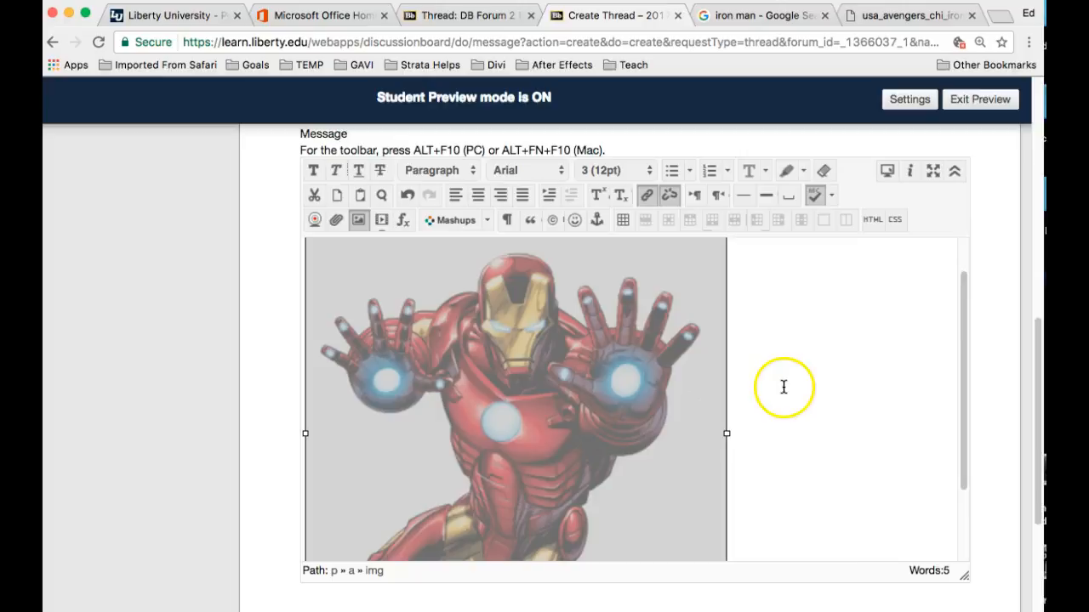
# - Submit the test number 3 thread to the forum
pyautogui.scroll(-5, 785, 386)
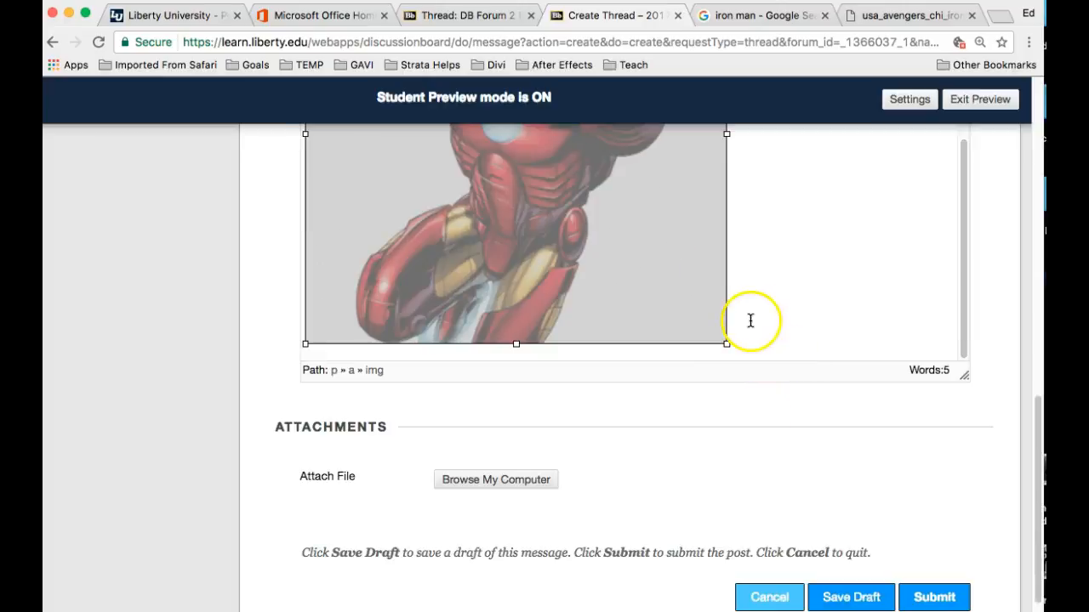
pyautogui.scroll(-1, 792, 341)
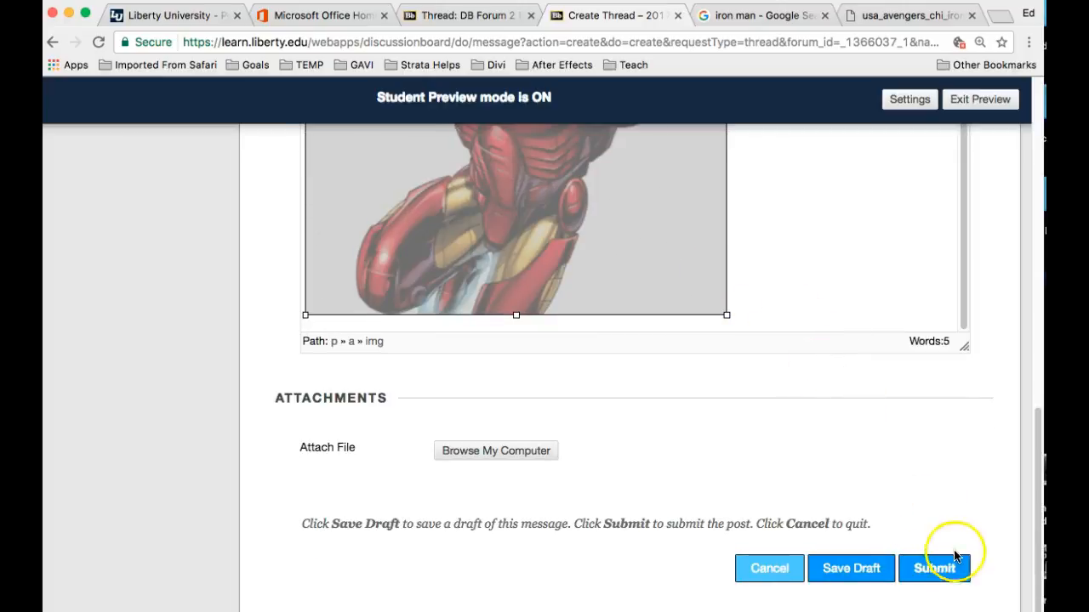
pyautogui.click(933, 570)
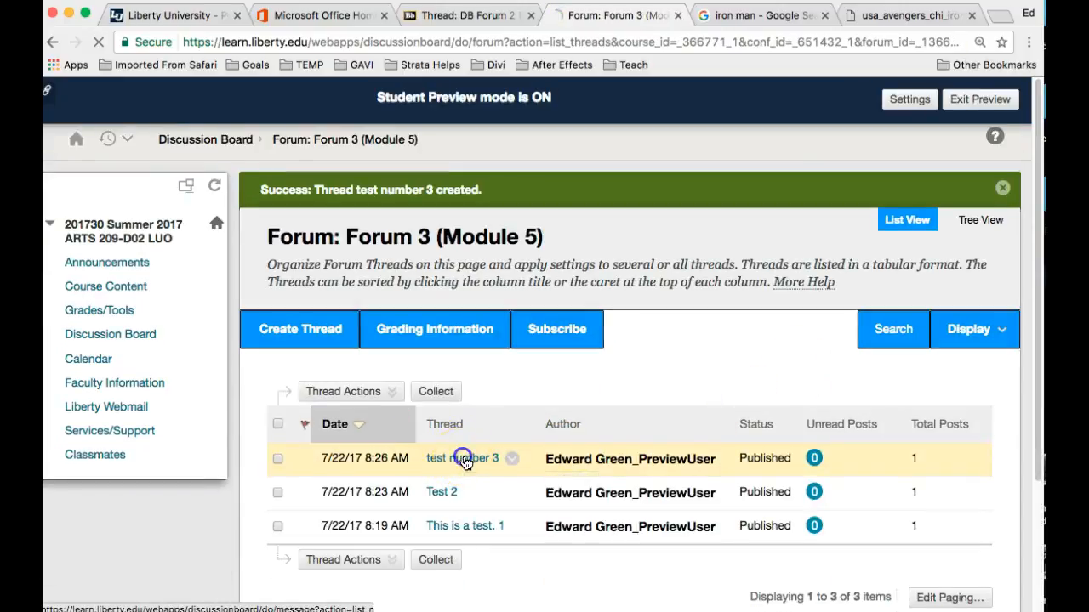
# - View the posted test number 3 thread, test the Iron Man picture's link, and return to the thread
pyautogui.click(462, 459)
pyautogui.scroll(-6, 684, 331)
pyautogui.scroll(3, 750, 319)
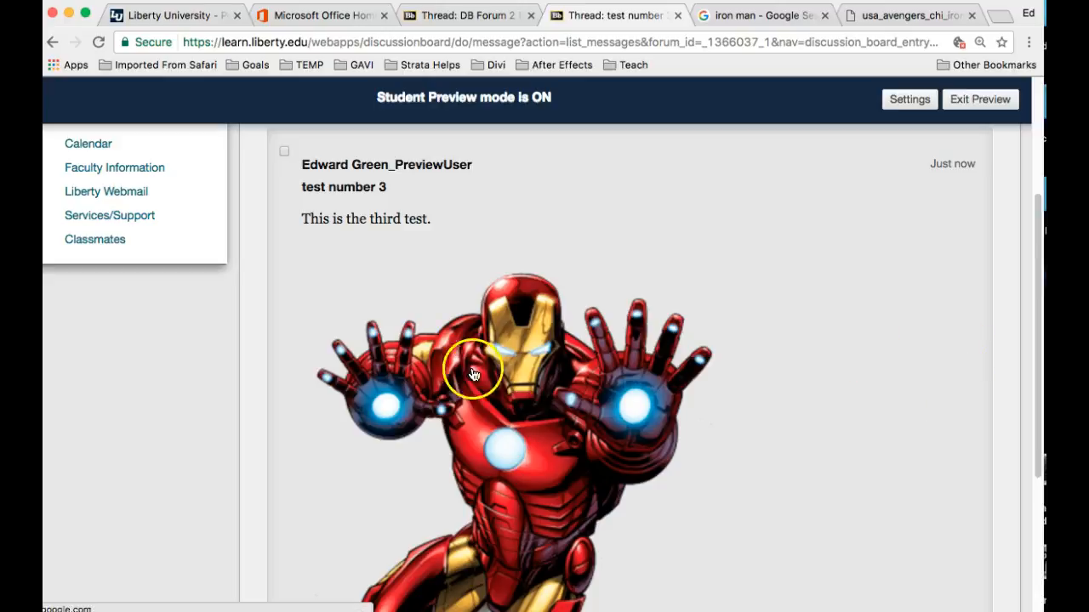
pyautogui.click(502, 379)
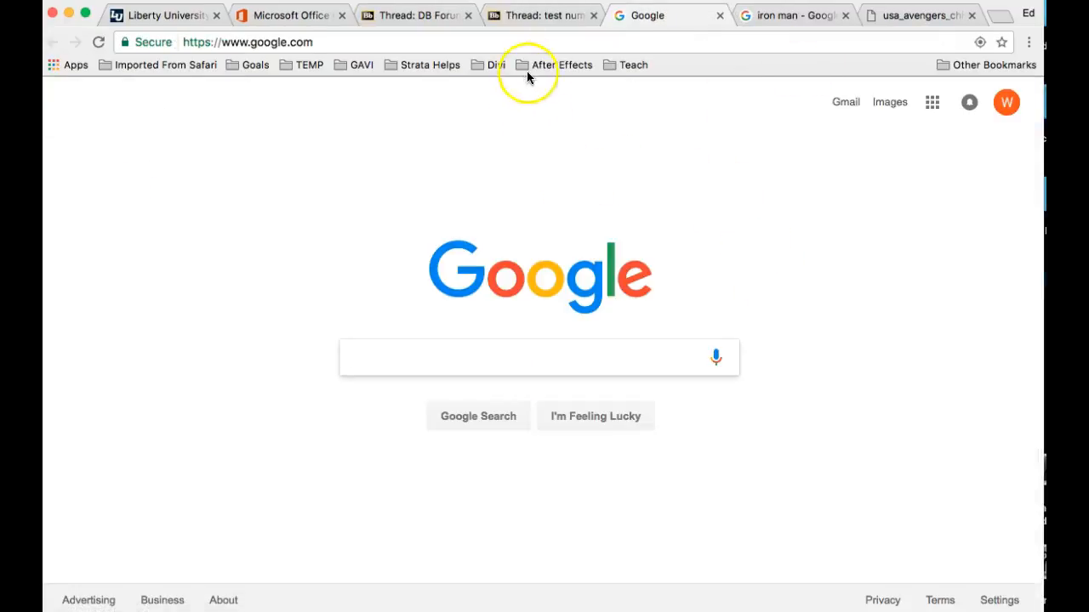
pyautogui.click(535, 17)
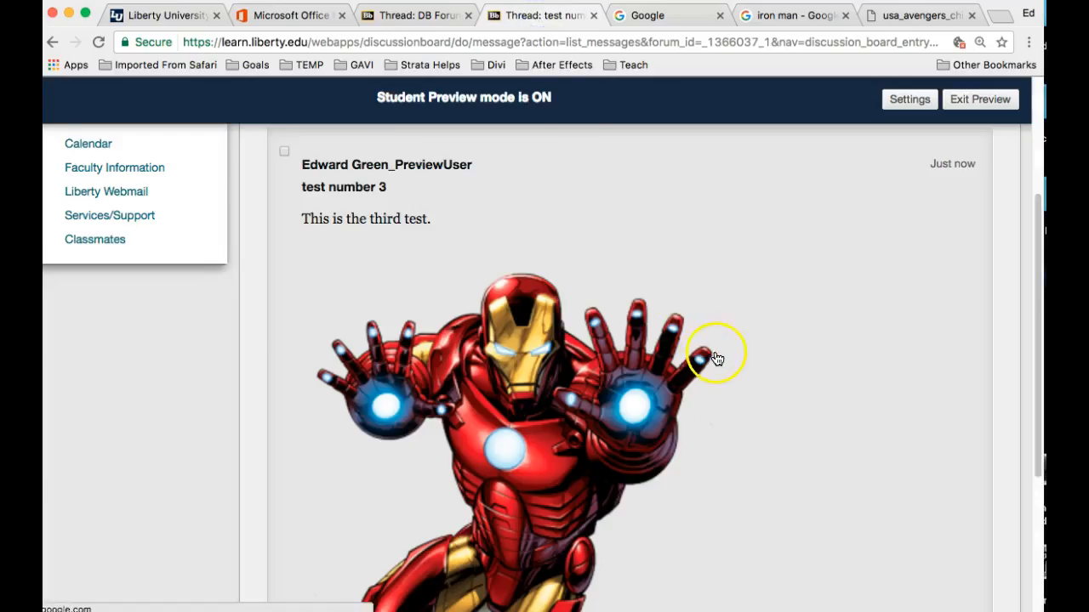
# - Go back to Forum 3 (Module 5), start creating another thread, and look over its message editor and attachment options
pyautogui.scroll(5, 722, 357)
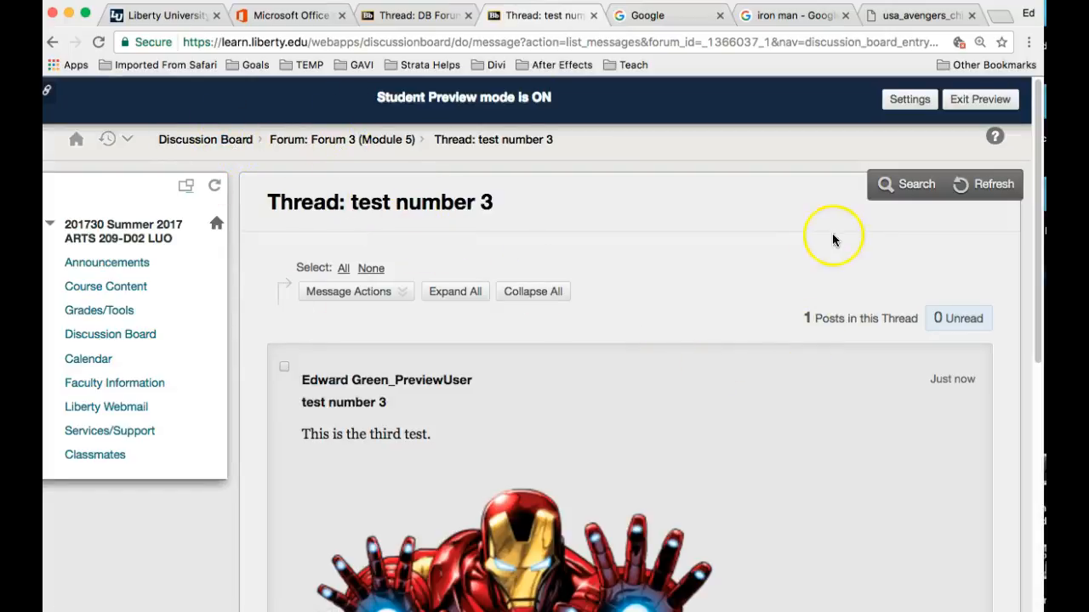
pyautogui.click(329, 142)
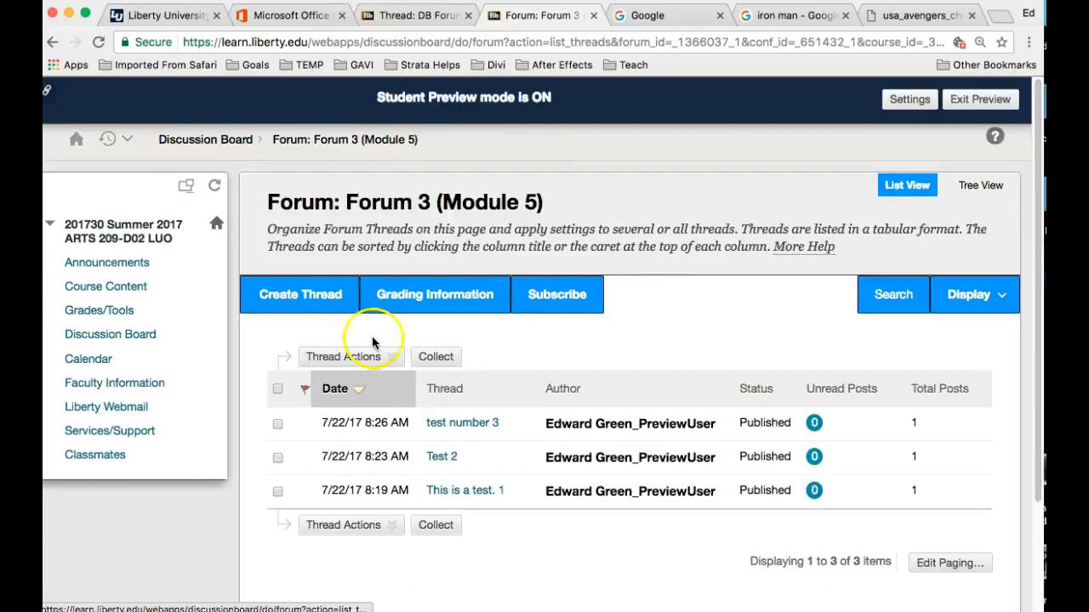
pyautogui.click(307, 293)
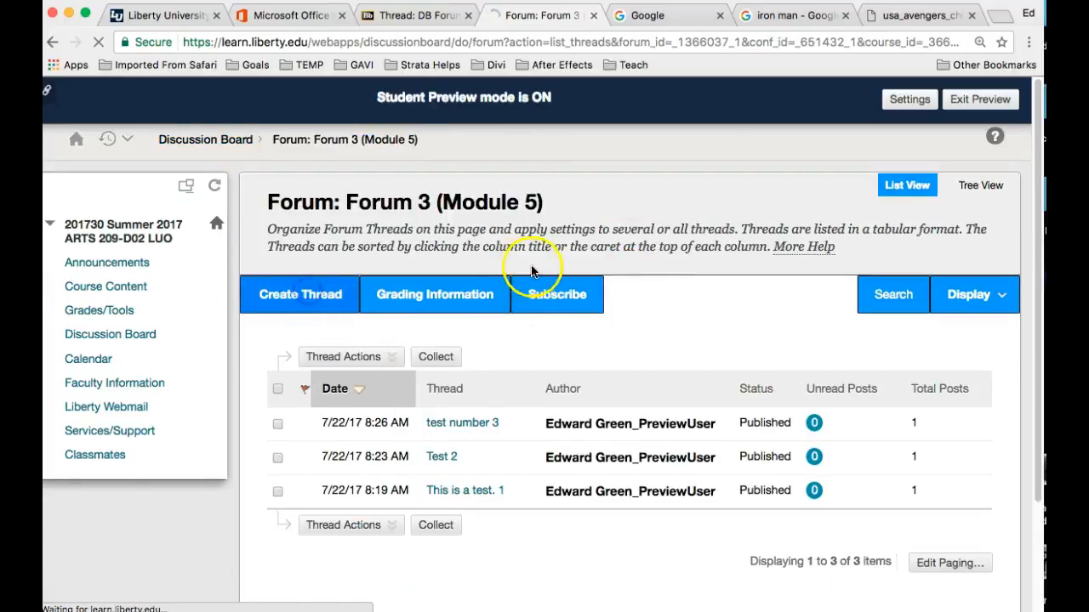
pyautogui.scroll(-5, 554, 272)
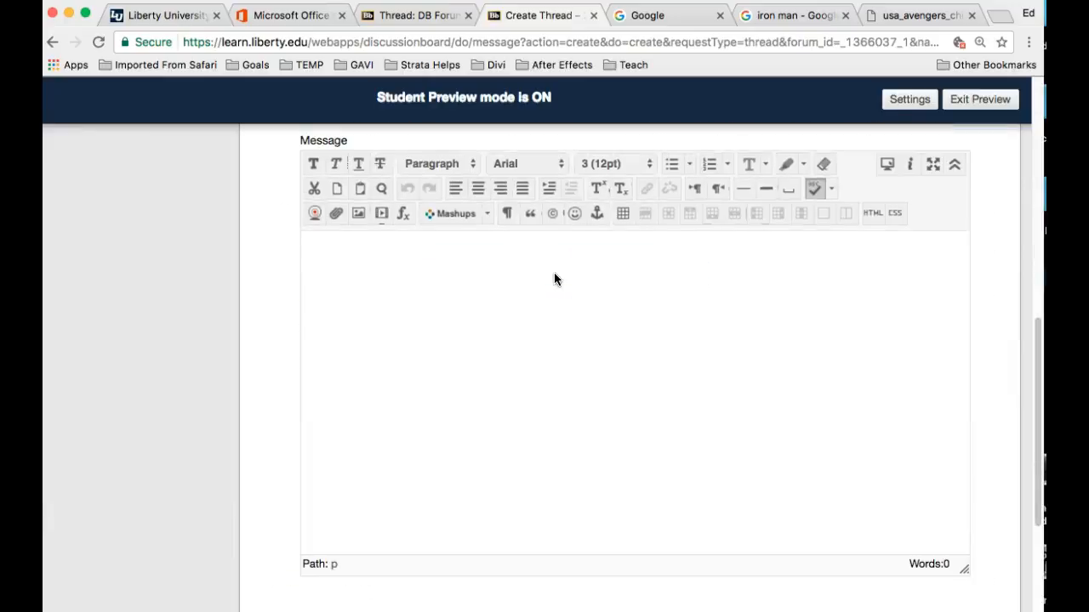
pyautogui.scroll(-3, 554, 279)
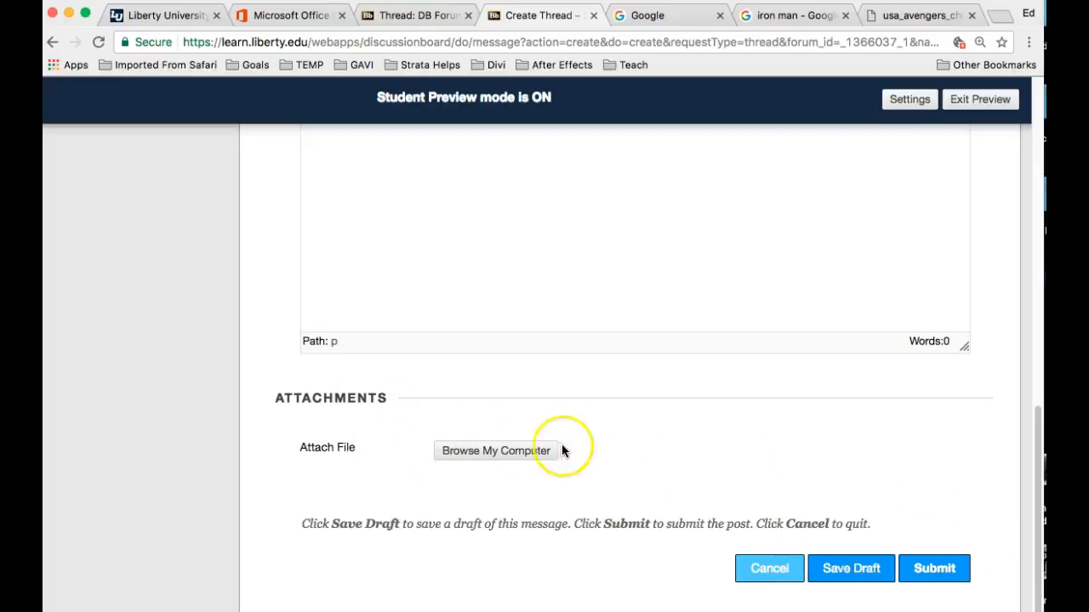
pyautogui.scroll(5, 255, 399)
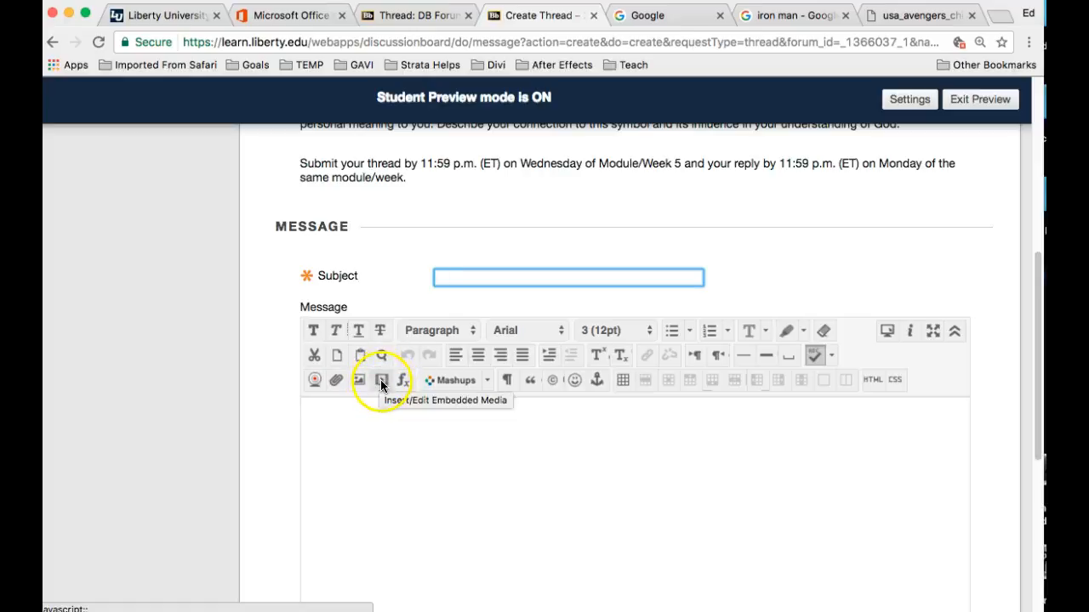
# - Go to youtube.com in the browser tab holding the Iron Man image and open the recommended video "Best Idiot Drivers on Dashcam"
pyautogui.click(917, 15)
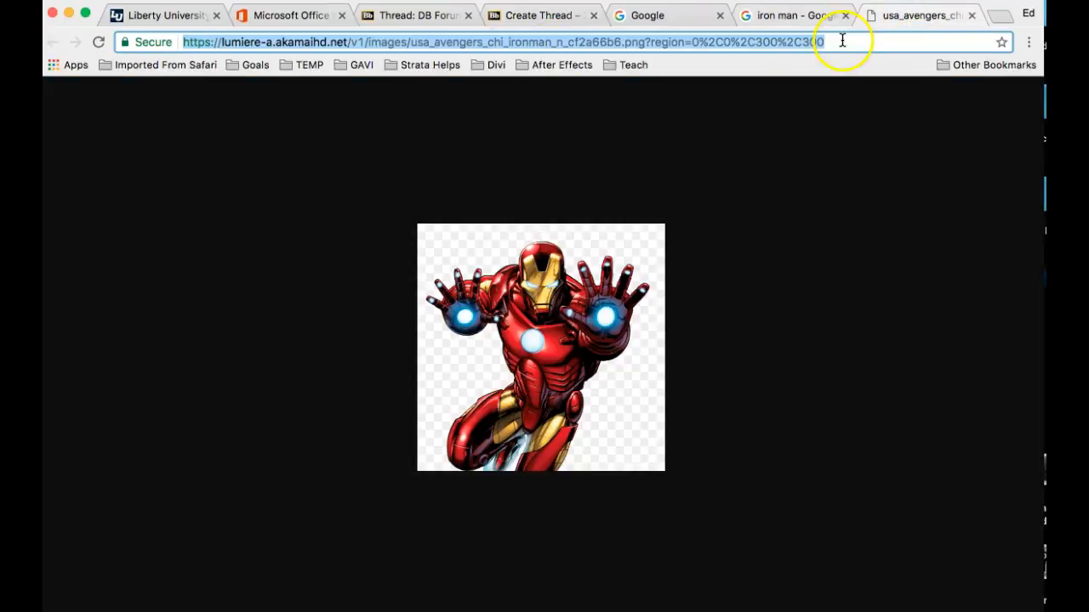
pyautogui.write('you')
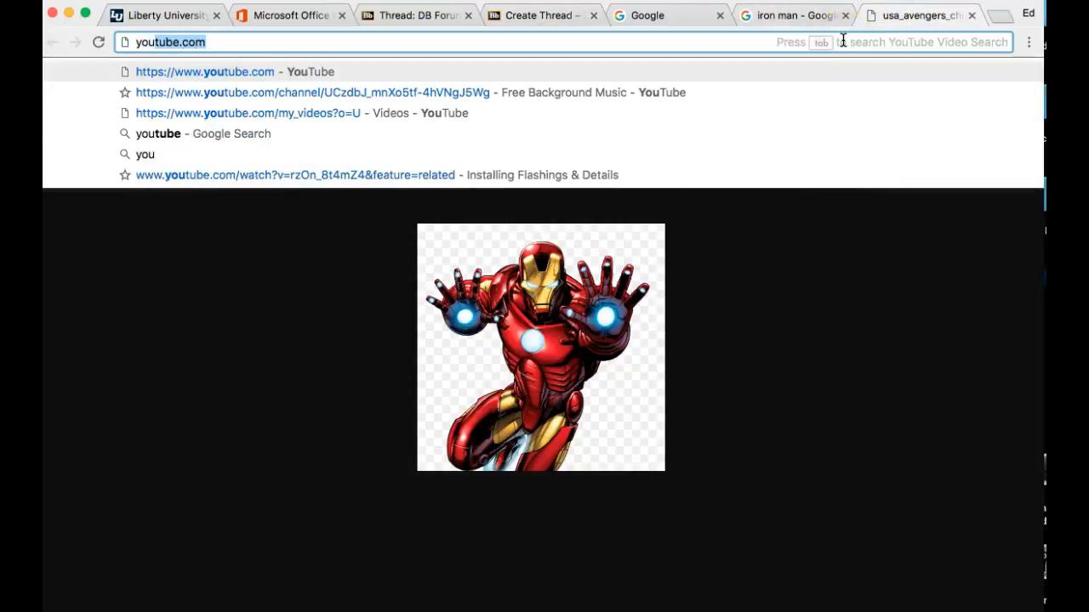
pyautogui.write('tube.com')
pyautogui.press('Return')
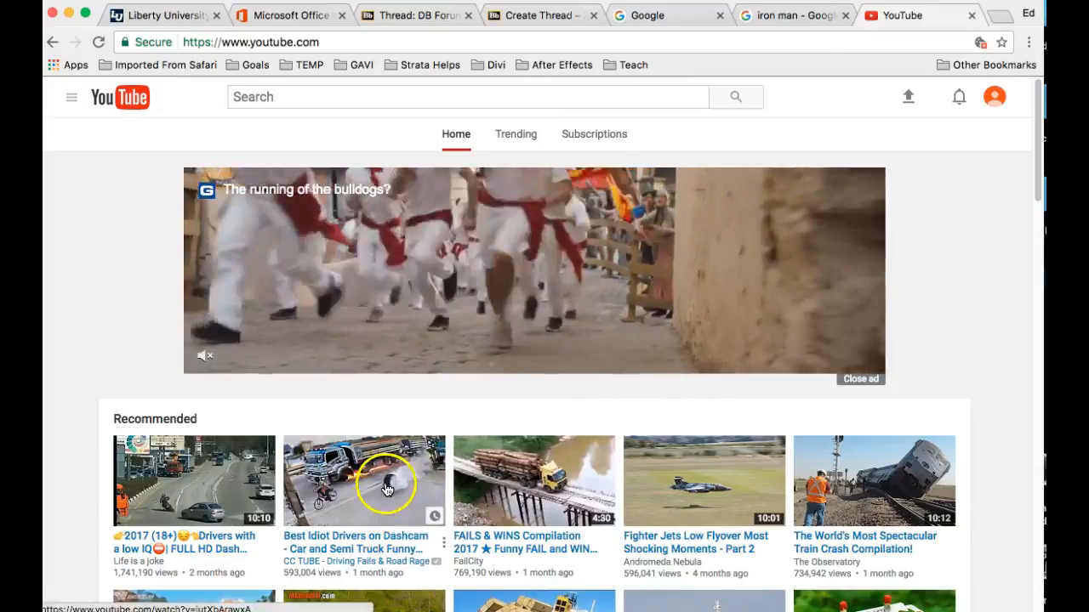
pyautogui.click(364, 490)
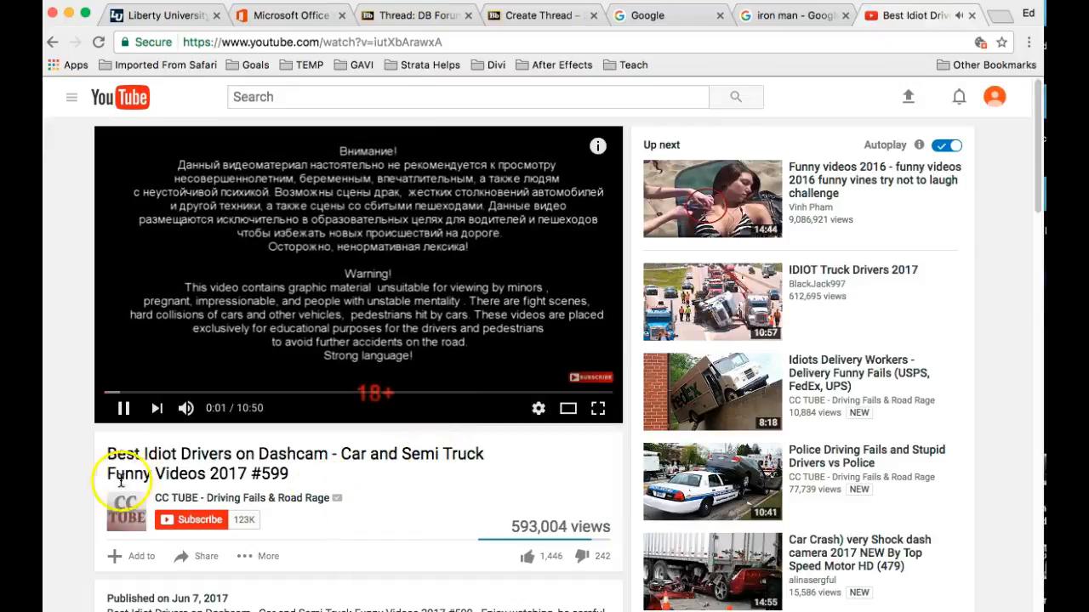
# - Copy the full web address of the "Best Idiot Drivers on Dashcam" YouTube video
pyautogui.click(450, 42)
pyautogui.rightClick(213, 40)
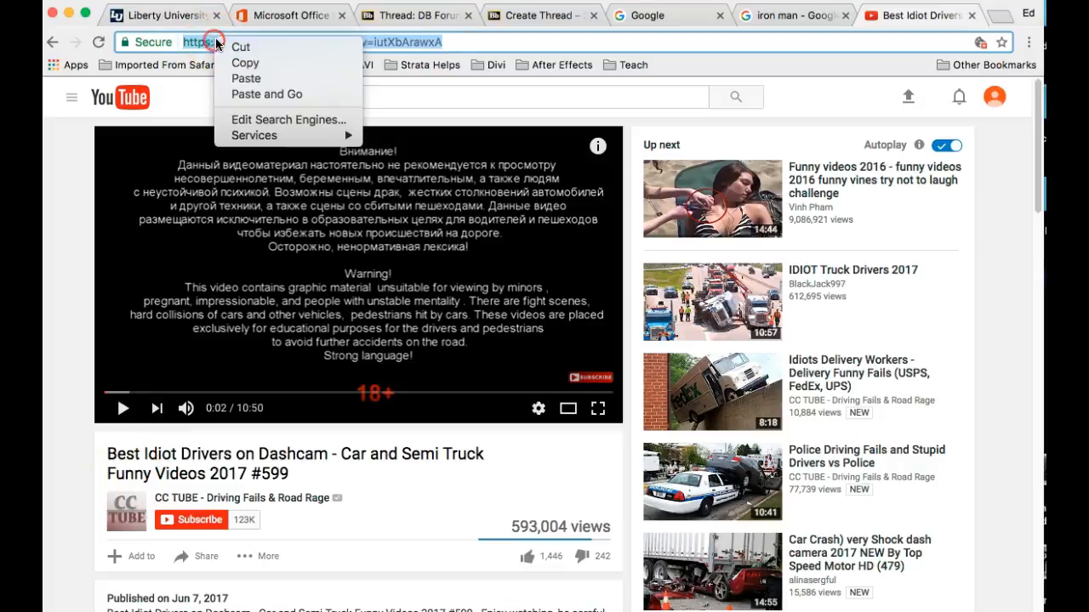
pyautogui.click(346, 60)
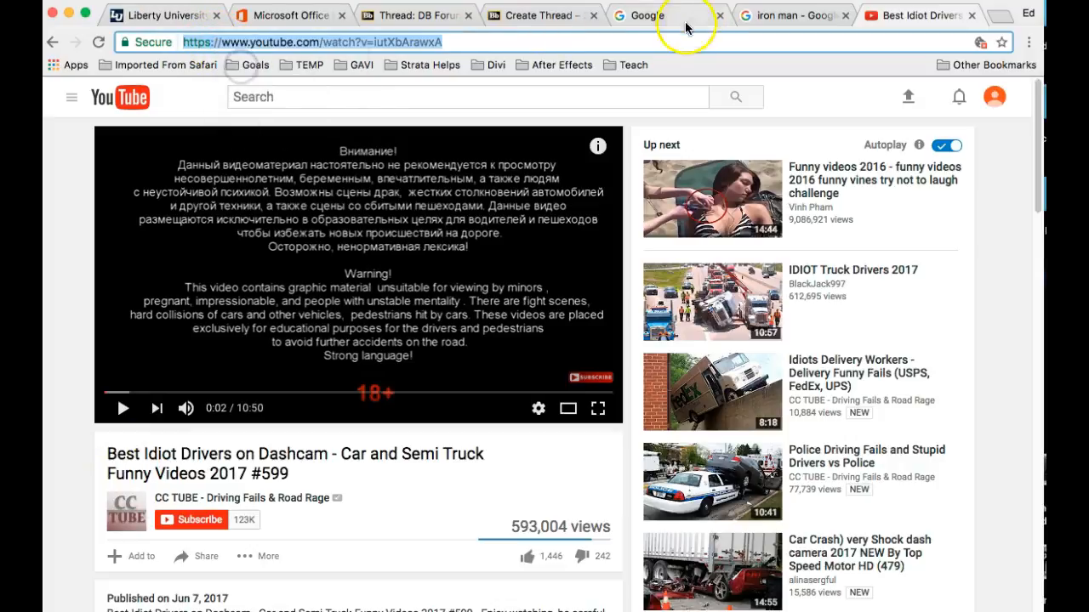
# - Return to the Create Thread page and embed the copied YouTube link as media in the message
pyautogui.click(560, 15)
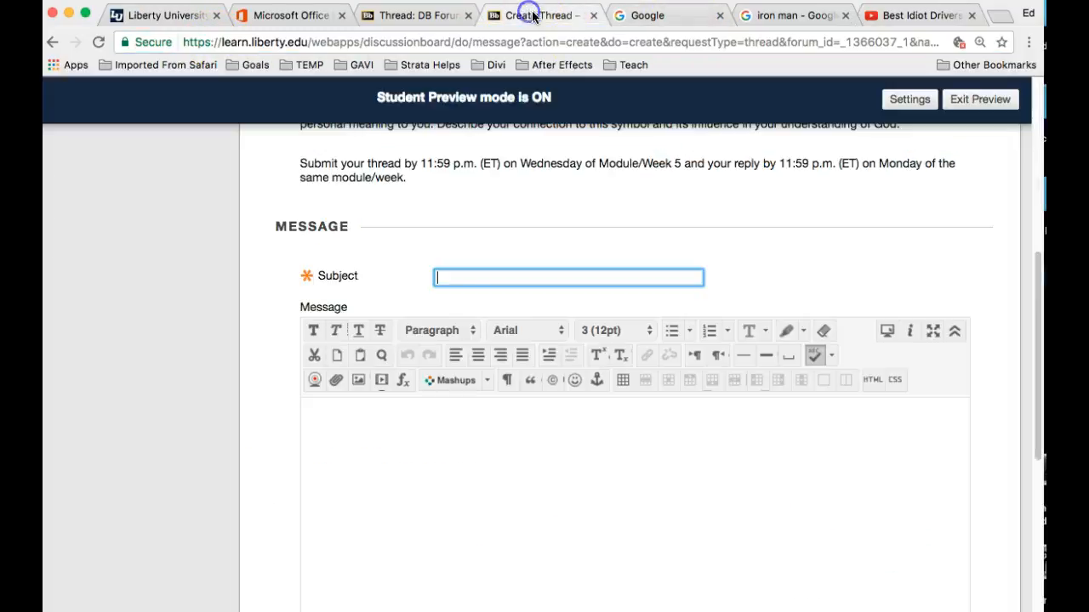
pyautogui.click(380, 383)
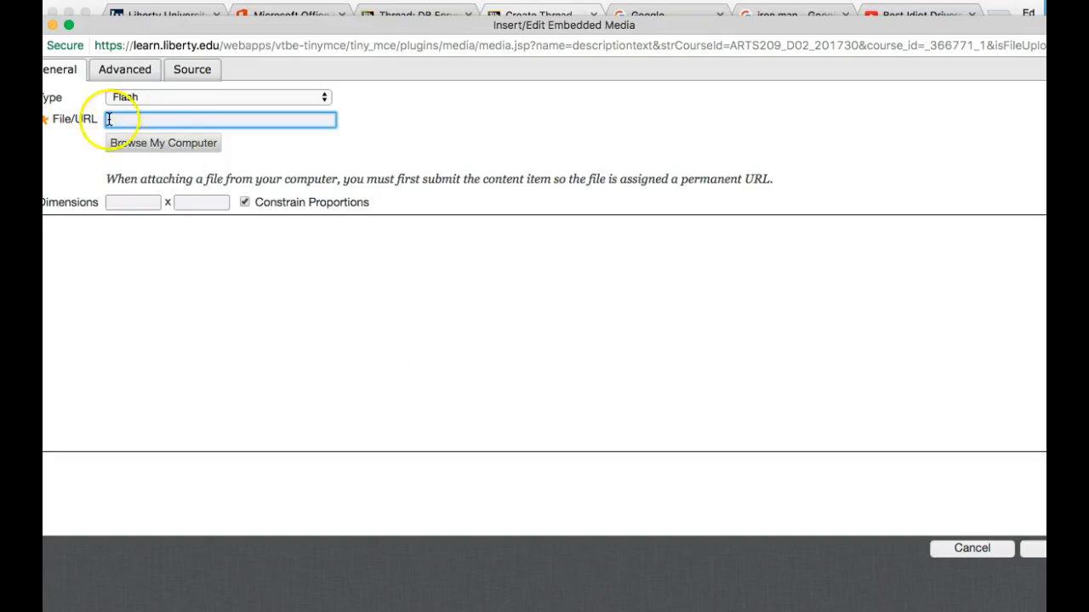
pyautogui.rightClick(109, 119)
pyautogui.click(136, 198)
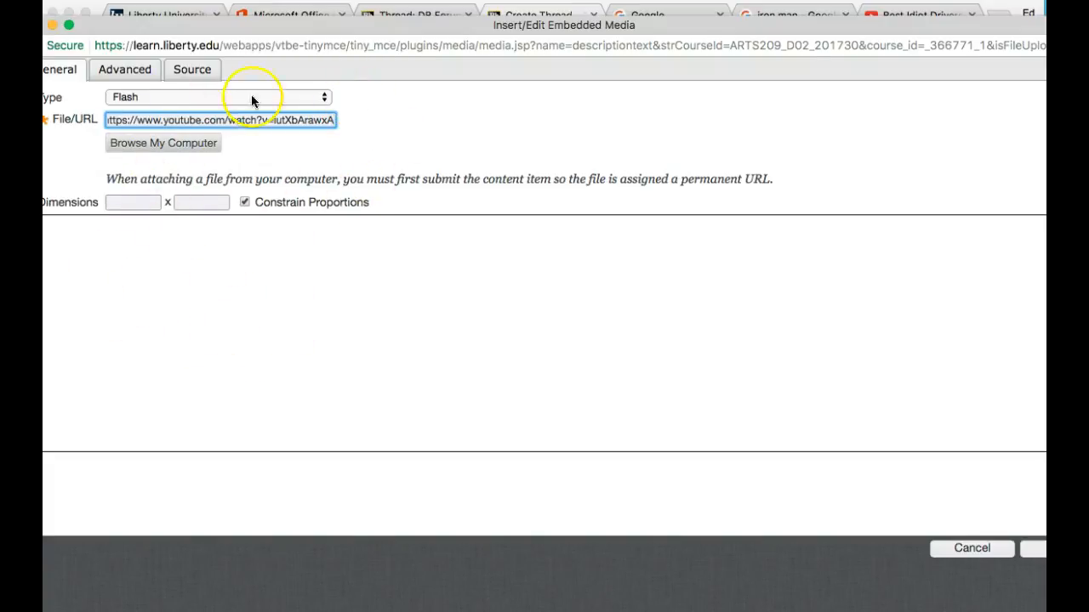
pyautogui.click(308, 160)
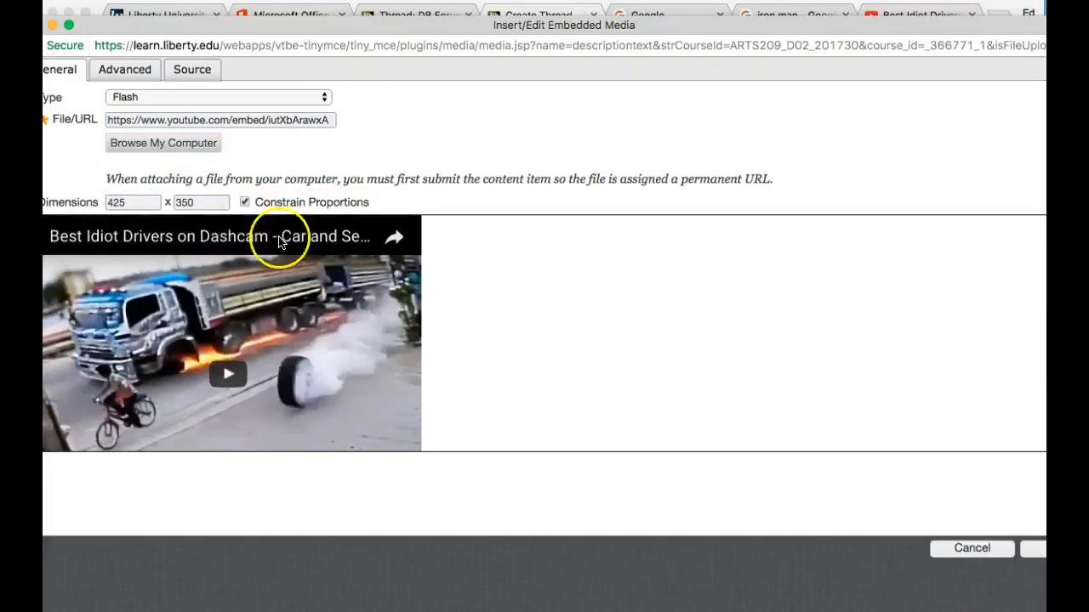
pyautogui.moveTo(1045, 590); pyautogui.dragTo(997, 590)
pyautogui.click(946, 553)
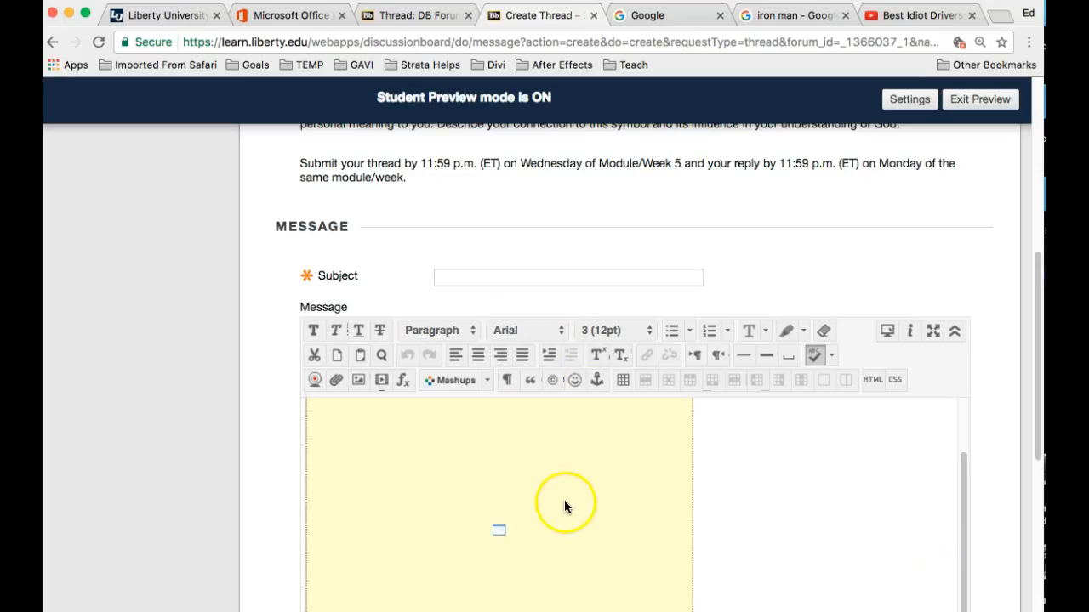
# - Give the thread the subject "MOVIE subject" and submit it to the forum
pyautogui.scroll(-3, 521, 486)
pyautogui.scroll(2, 482, 360)
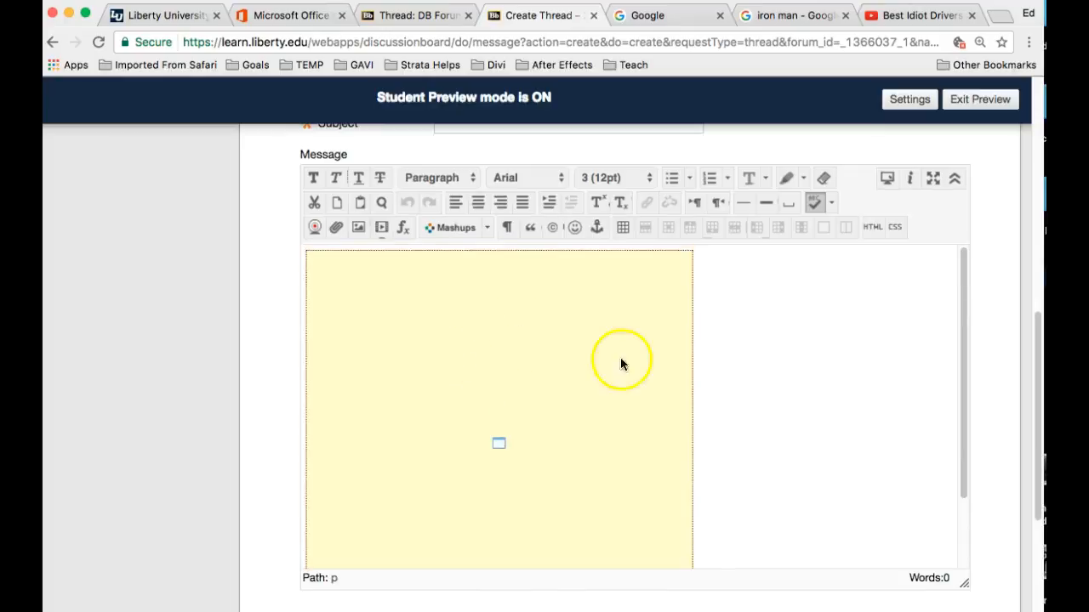
pyautogui.scroll(4, 527, 354)
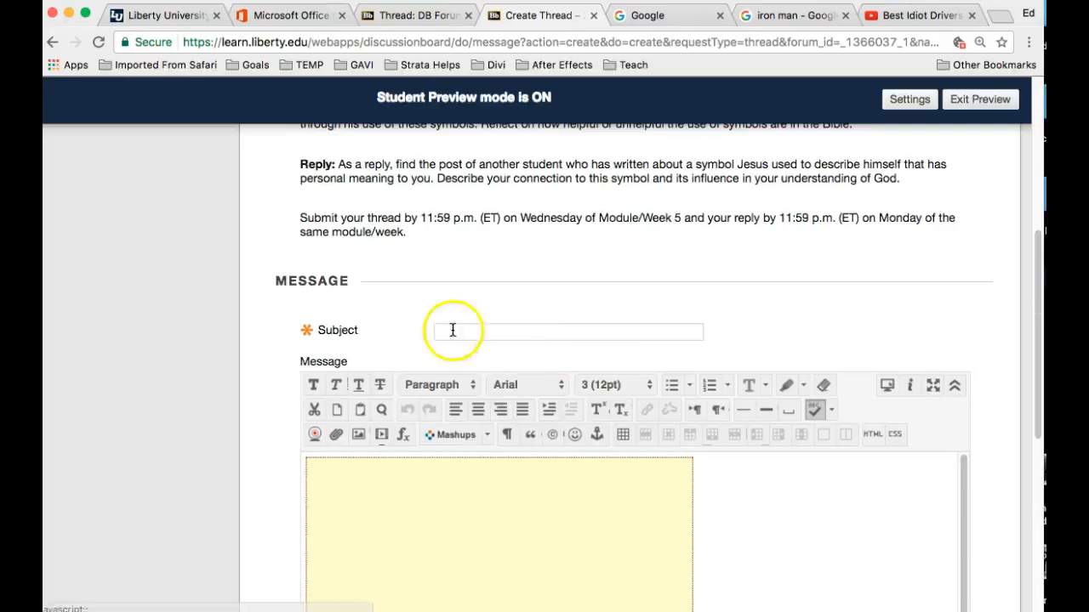
pyautogui.click(443, 328)
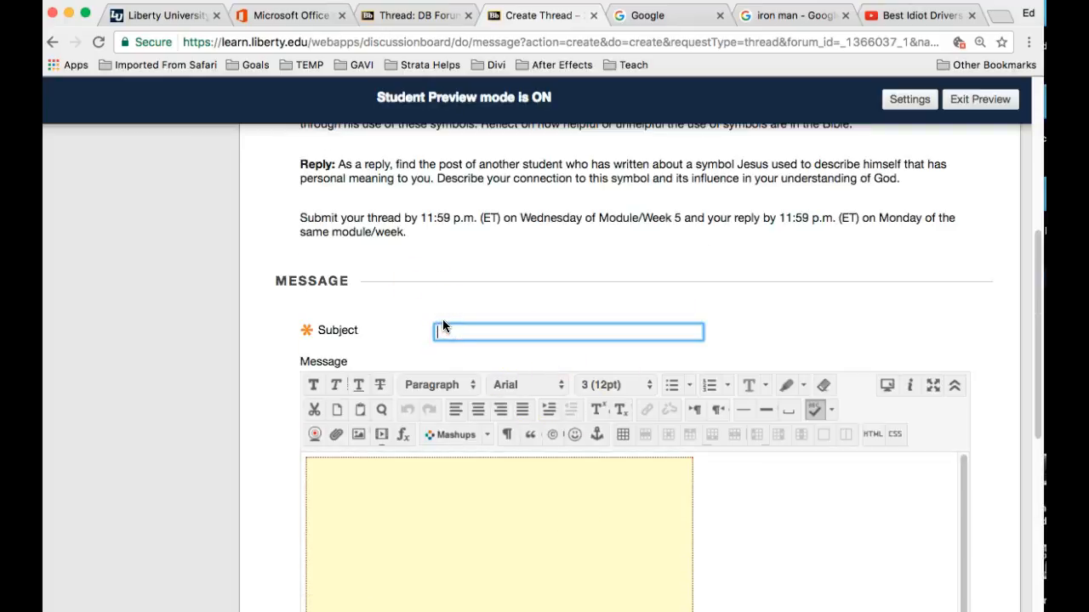
pyautogui.write('MOVIE subject')
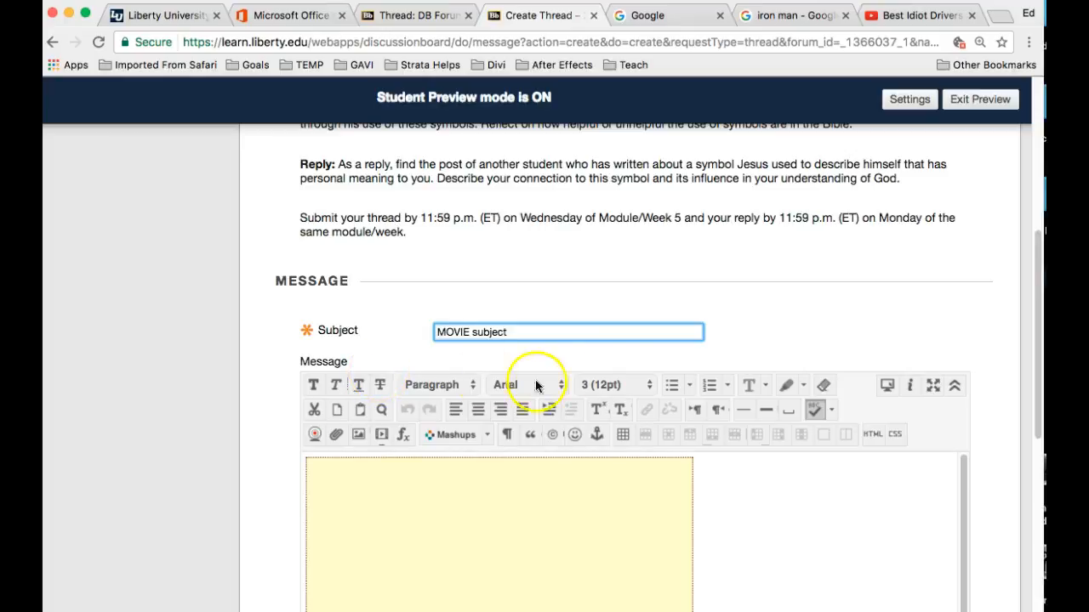
pyautogui.scroll(-5, 647, 399)
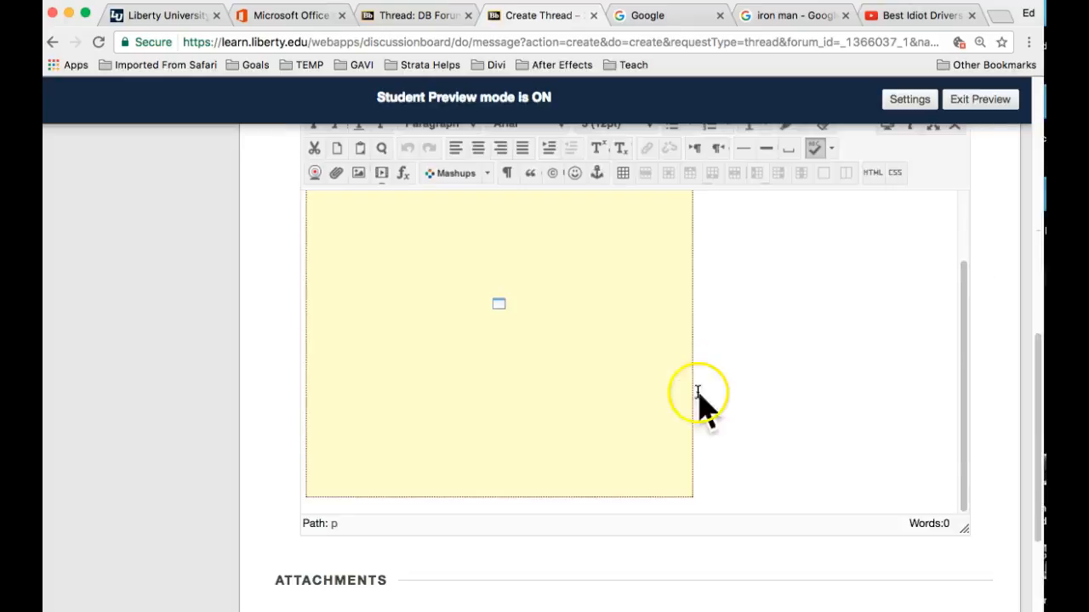
pyautogui.scroll(-4, 935, 476)
pyautogui.click(934, 568)
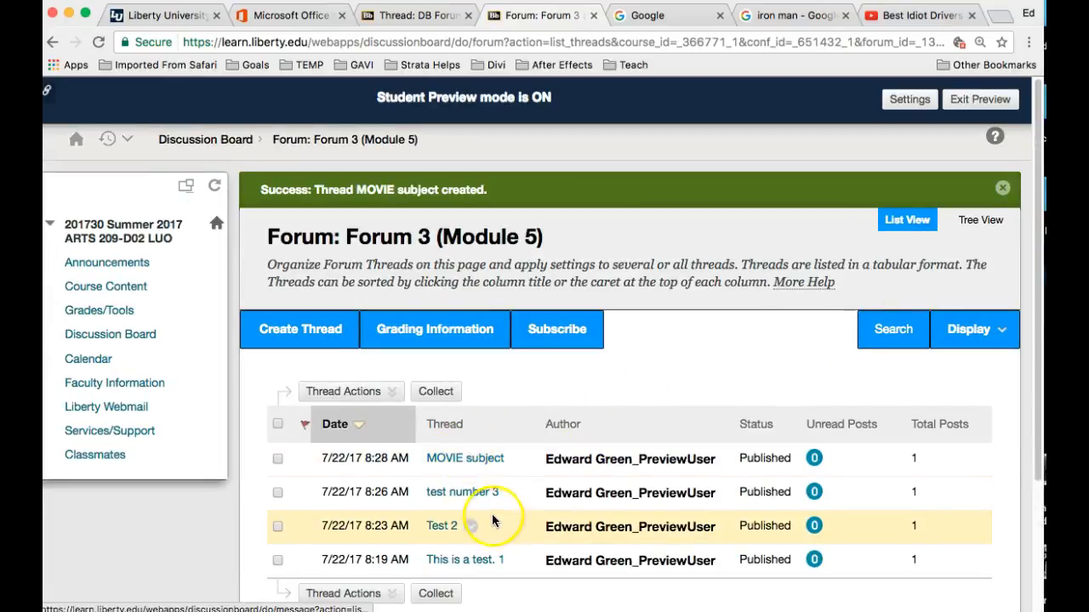
# - Open the posted MOVIE subject thread and look over its embedded video
pyautogui.click(460, 460)
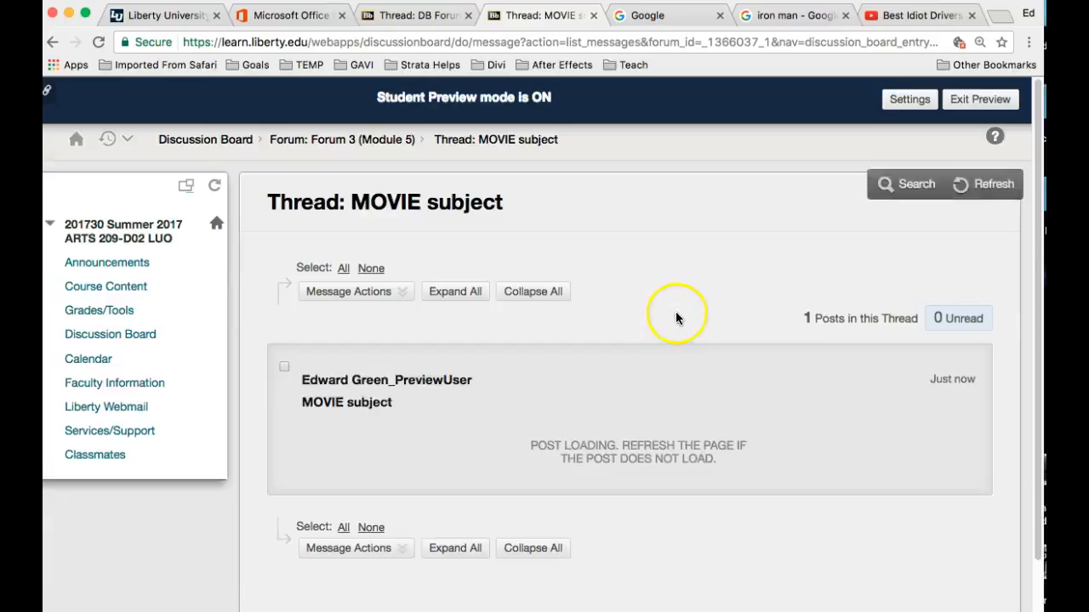
pyautogui.scroll(-5, 549, 366)
pyautogui.scroll(3, 579, 360)
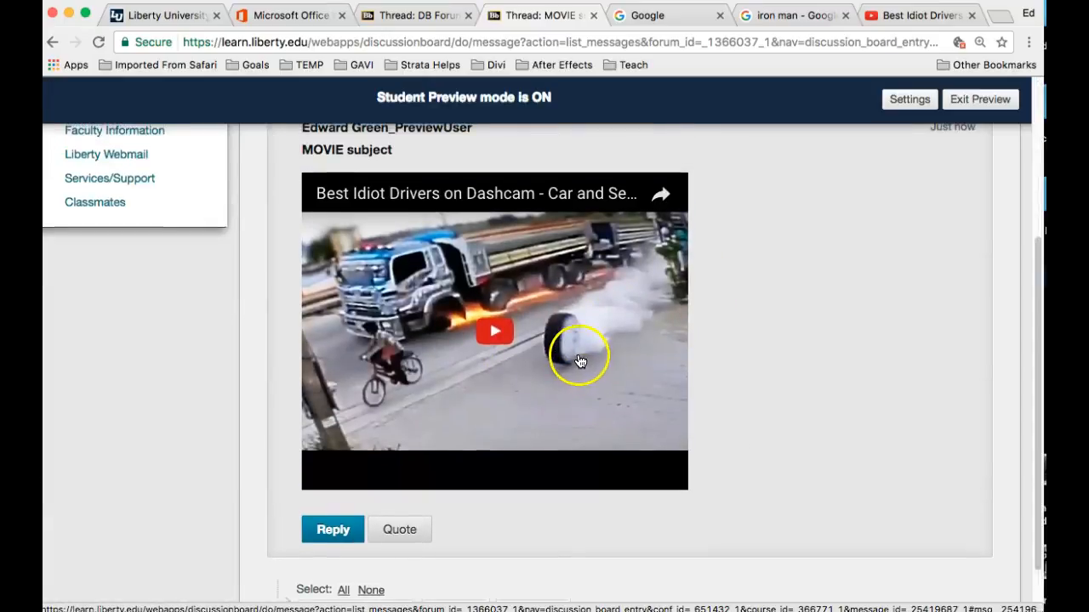
pyautogui.scroll(2, 510, 330)
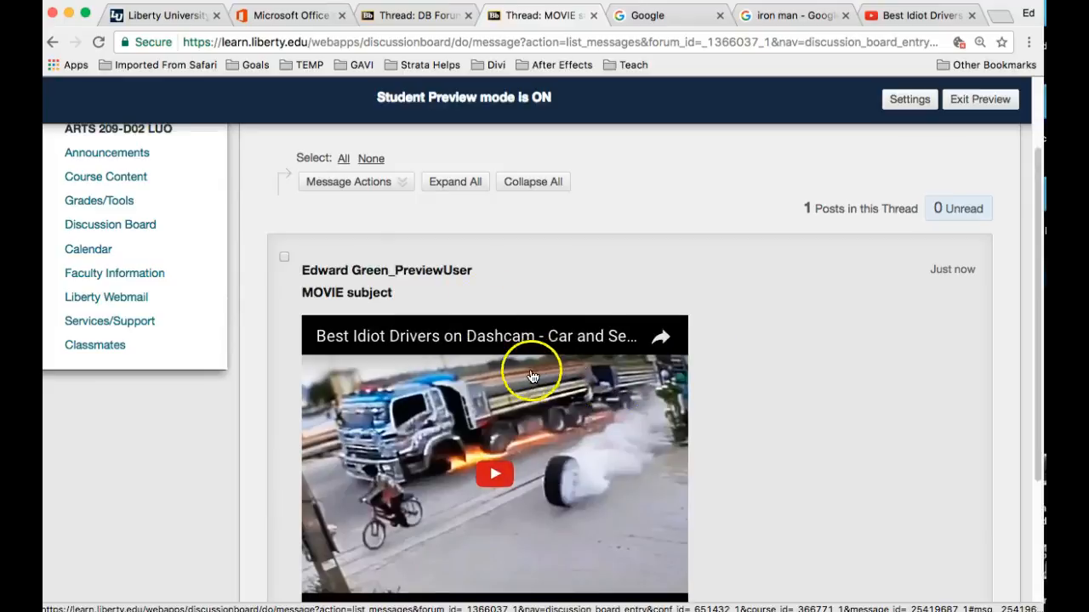
pyautogui.scroll(-1, 545, 383)
pyautogui.scroll(-1, 544, 383)
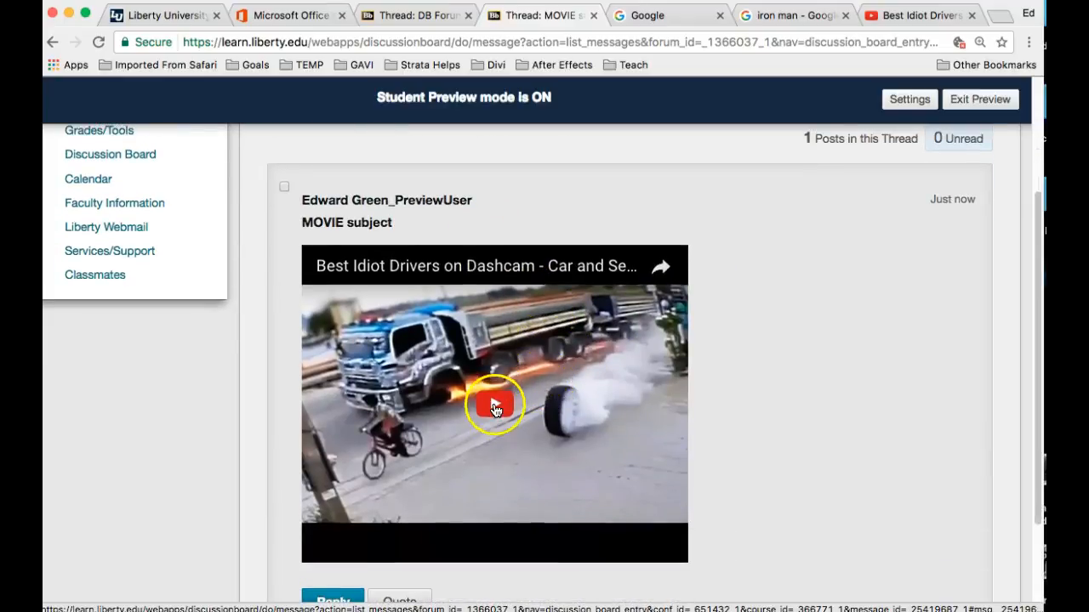
# - Play the embedded video for a few seconds to test it, pause it, and return to the start of the thread
pyautogui.click(493, 405)
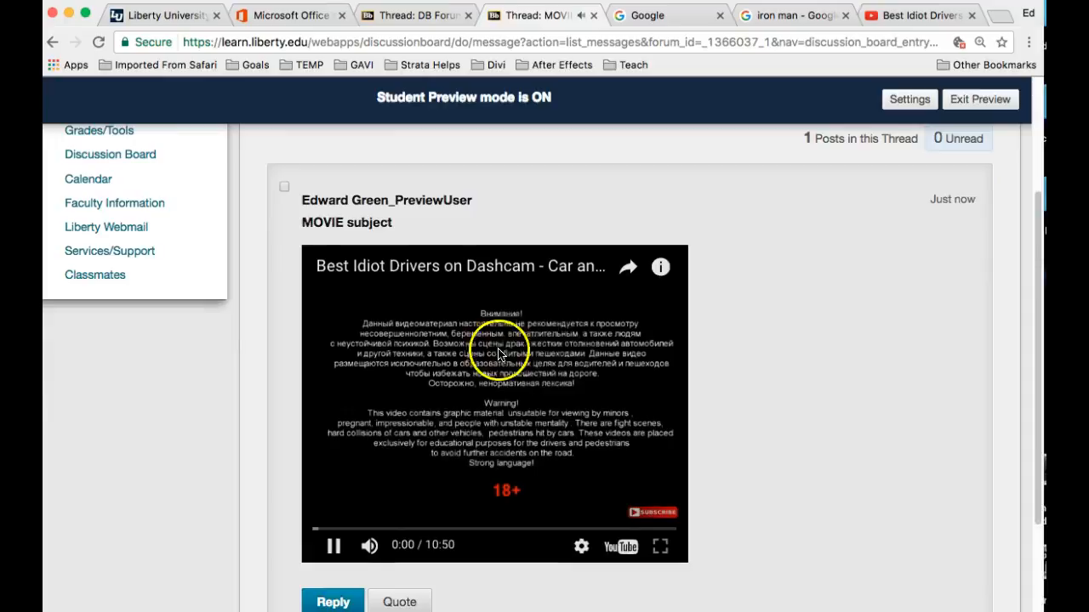
pyautogui.scroll(2, 466, 425)
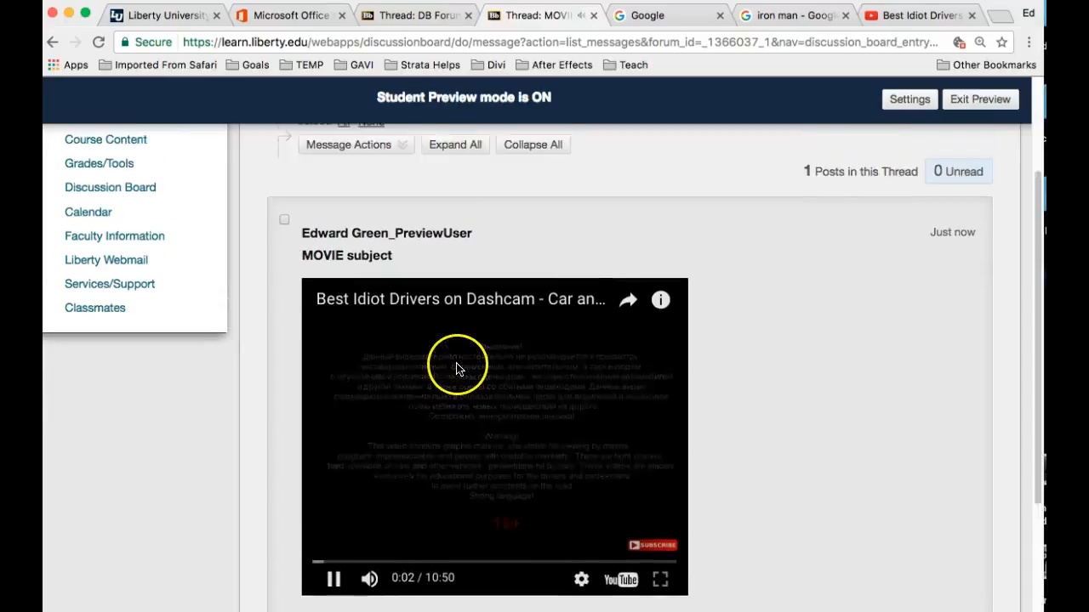
pyautogui.scroll(-1, 457, 360)
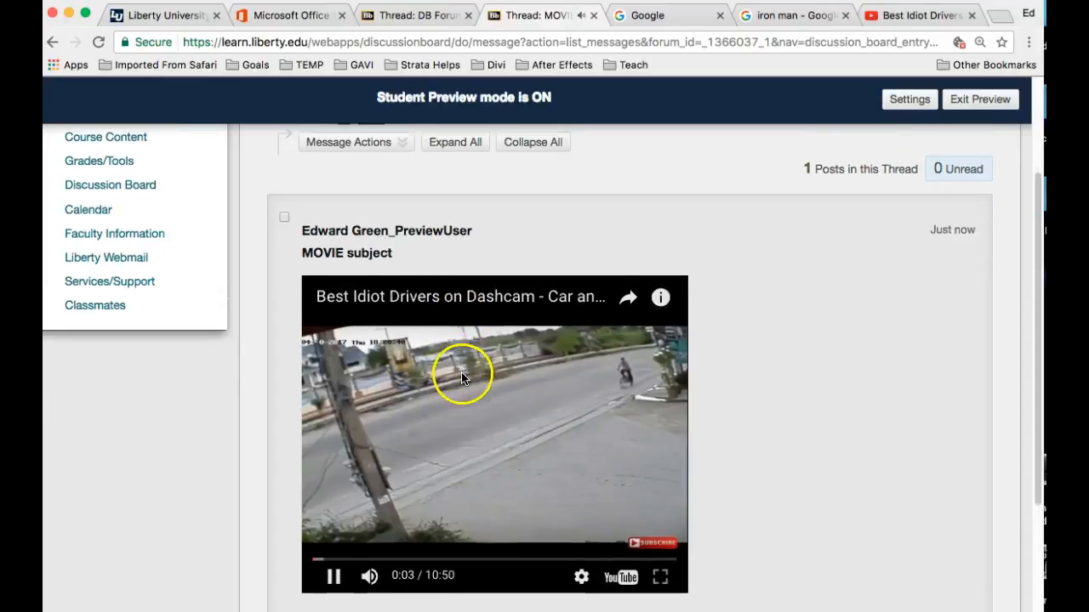
pyautogui.click(334, 575)
pyautogui.scroll(4, 849, 456)
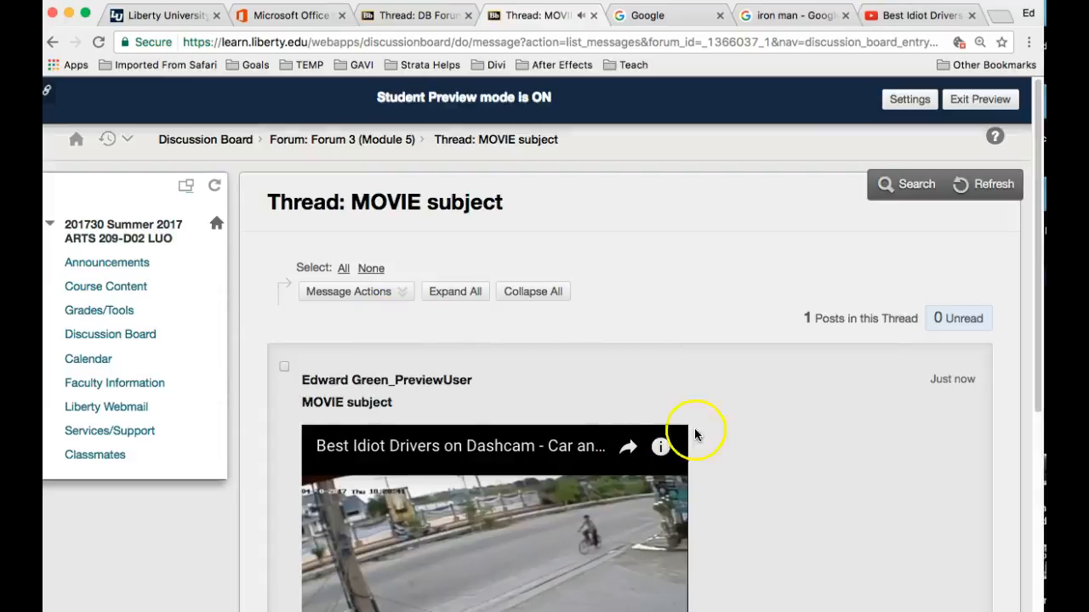